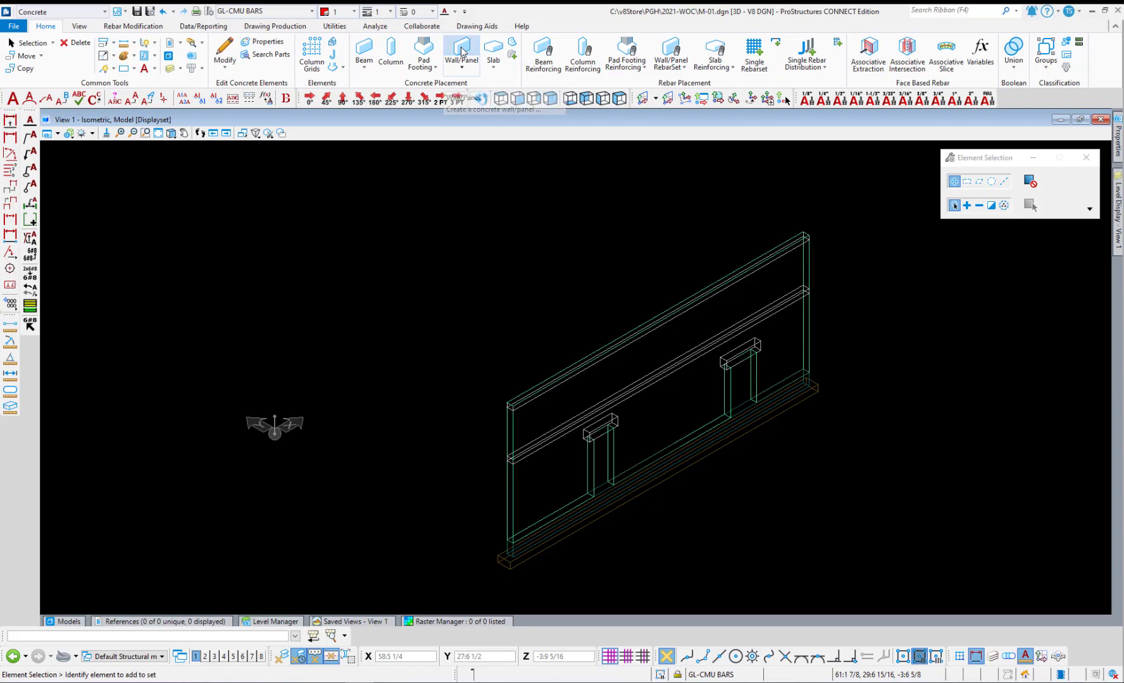
Place a sample concrete wall panel 22:0 high and 0:8 thick in the empty space beside the CMU wall.
left_click(462, 52)
left_click(703, 436)
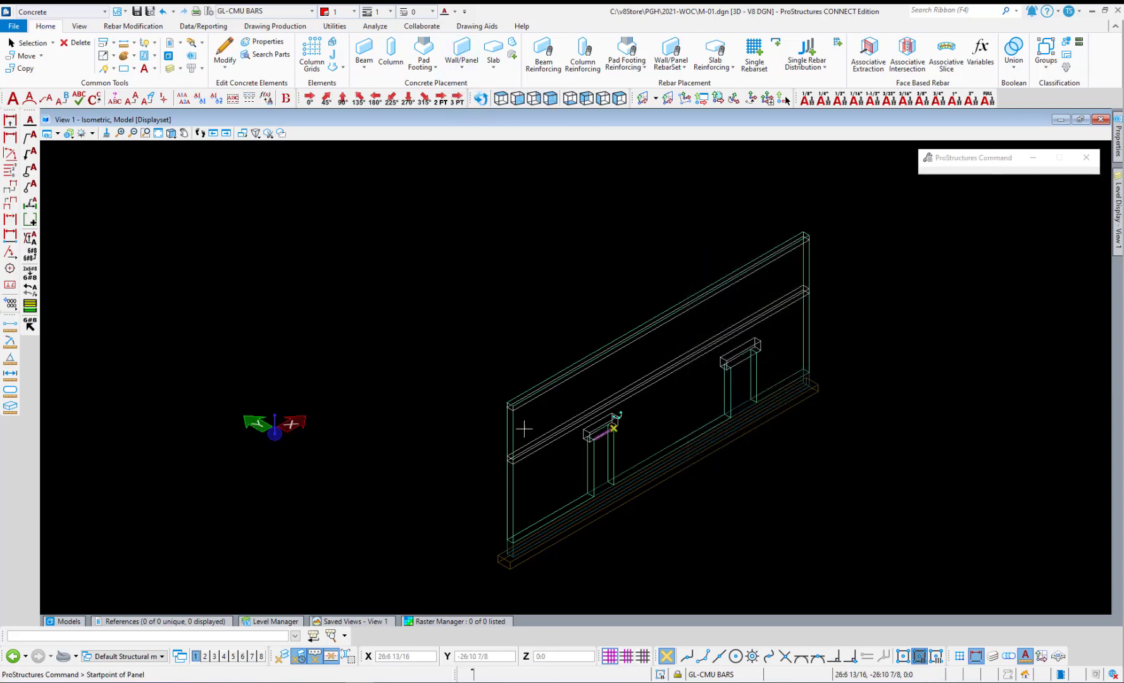
left_click(341, 416)
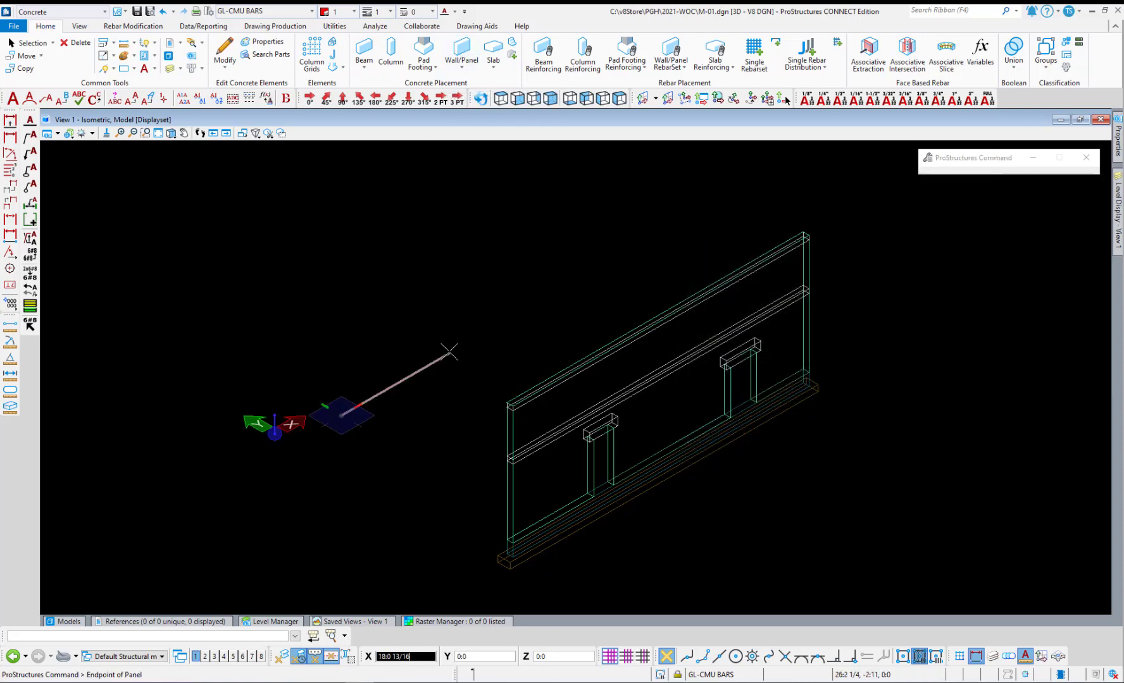
left_click(468, 343)
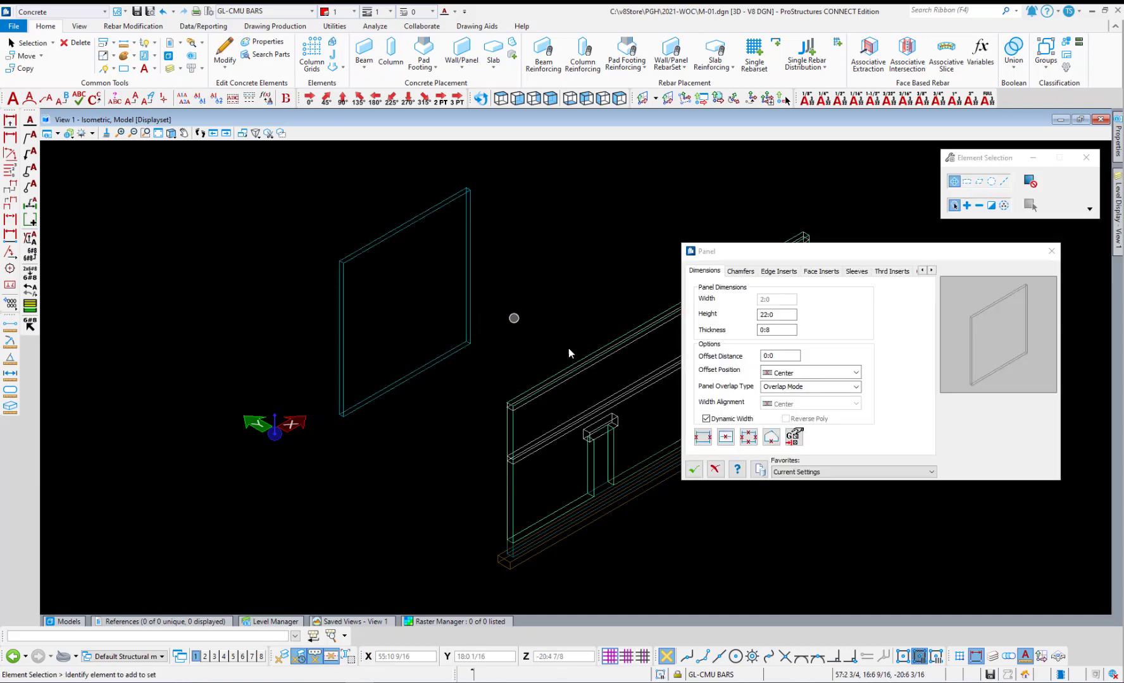
left_click(694, 469)
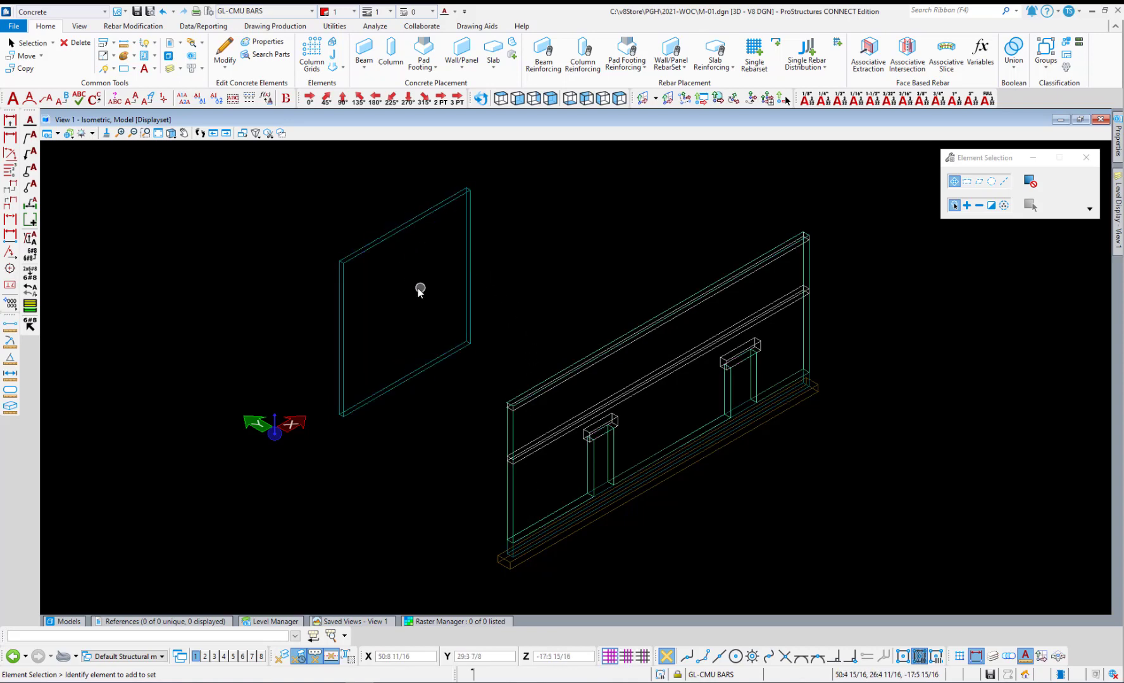
Reinforce the sample panel with a centered near-face rebar set of vertical size 5 60B bars at 4:0 spacing.
left_click(668, 52)
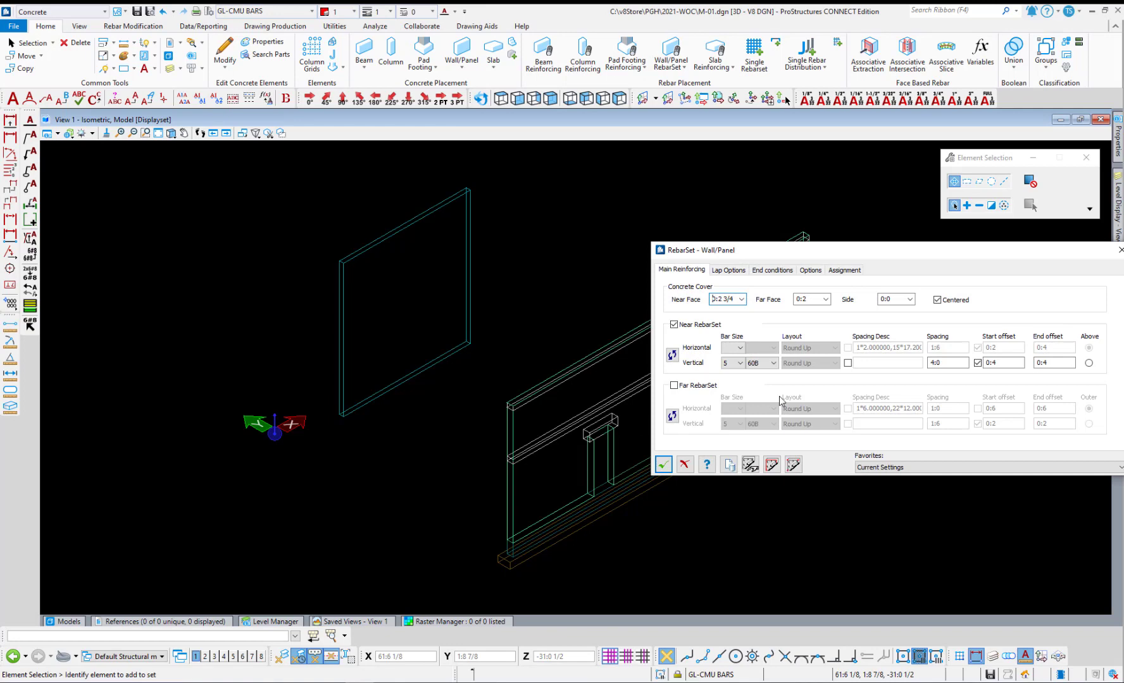
left_click(771, 464)
left_click(375, 487)
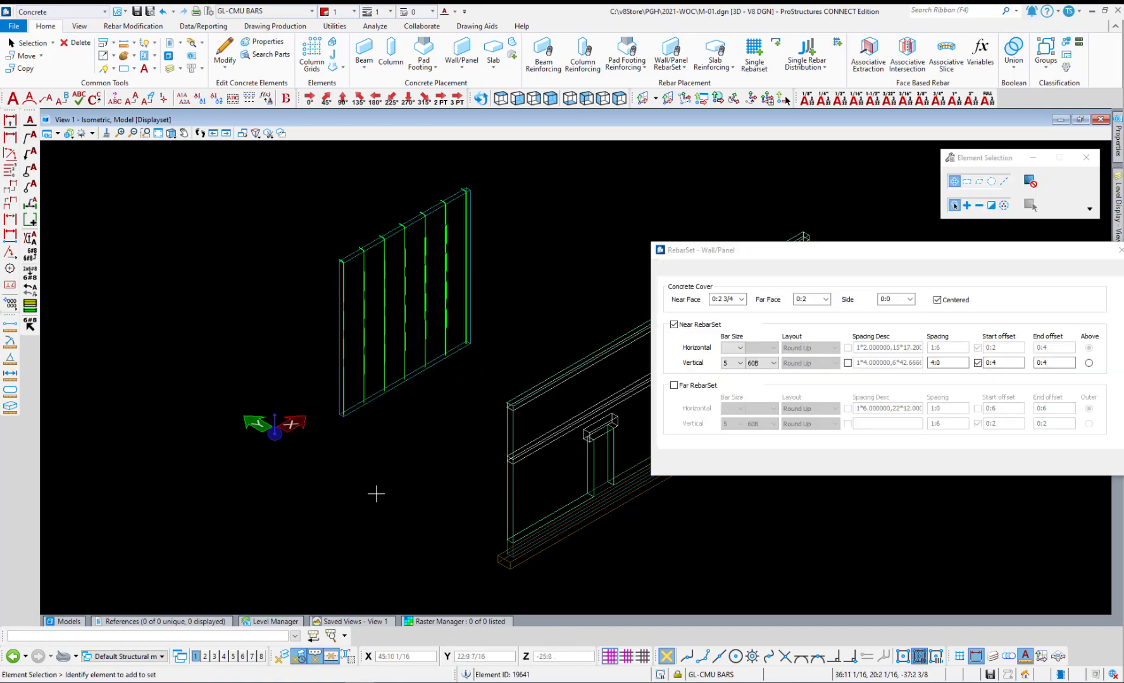
scroll(496, 254, "up", 2)
scroll(517, 382, "up", 2)
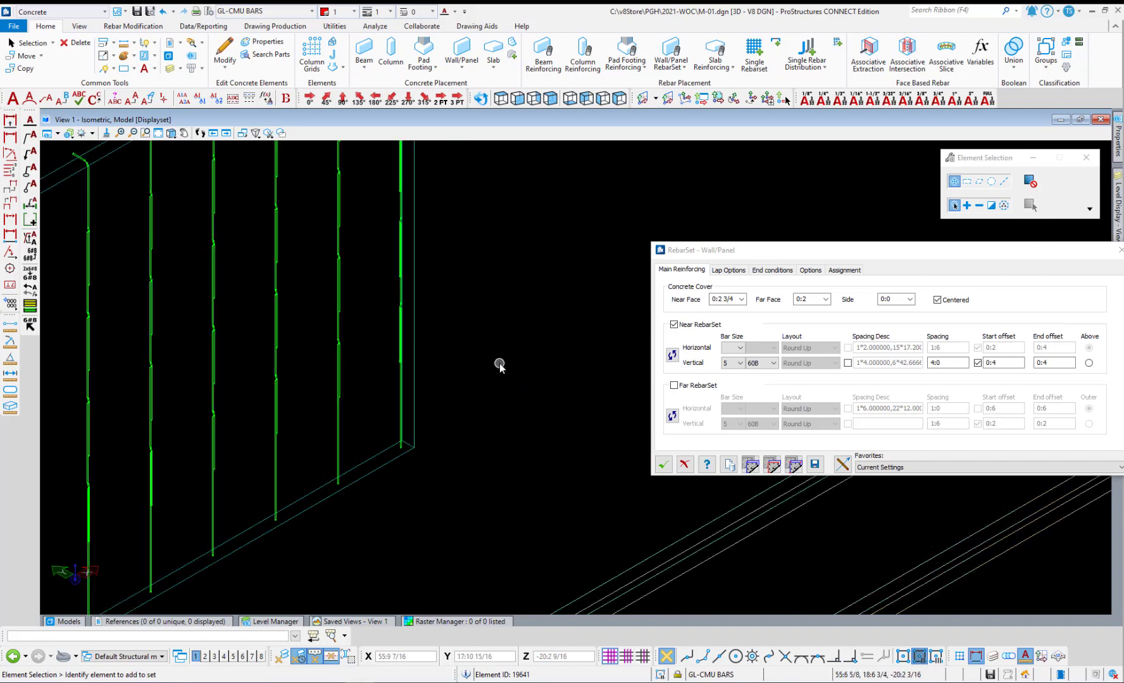
scroll(597, 376, "down", 2)
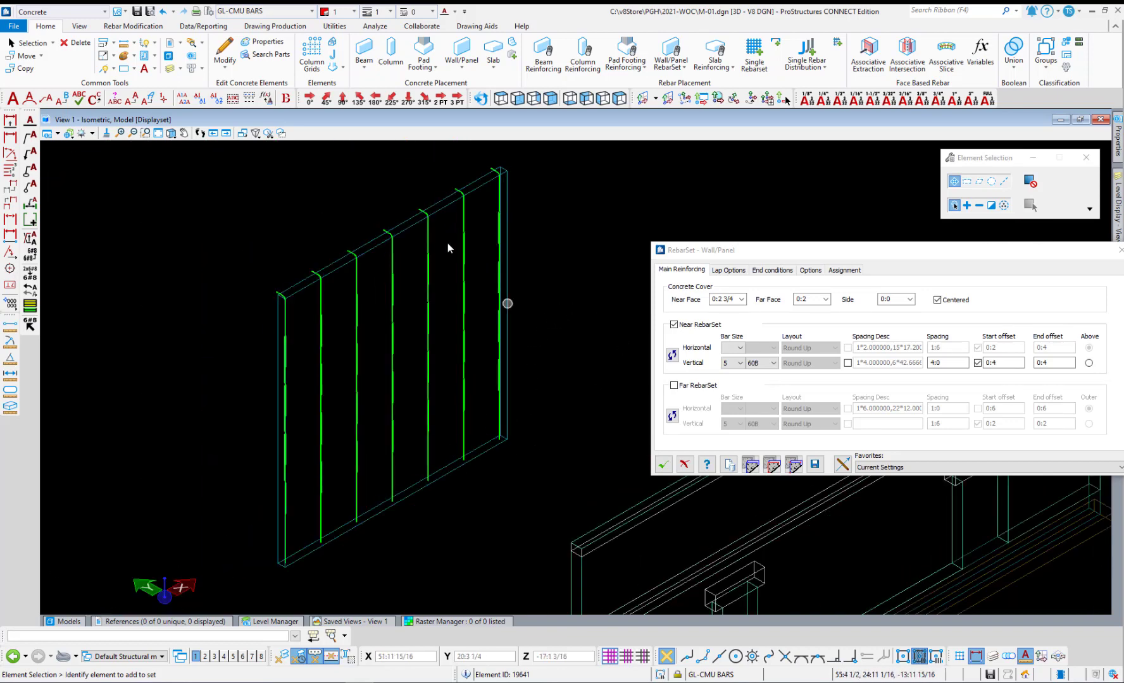
Review the rebar set's lap options and end conditions, and accept the reinforcement.
left_click(731, 270)
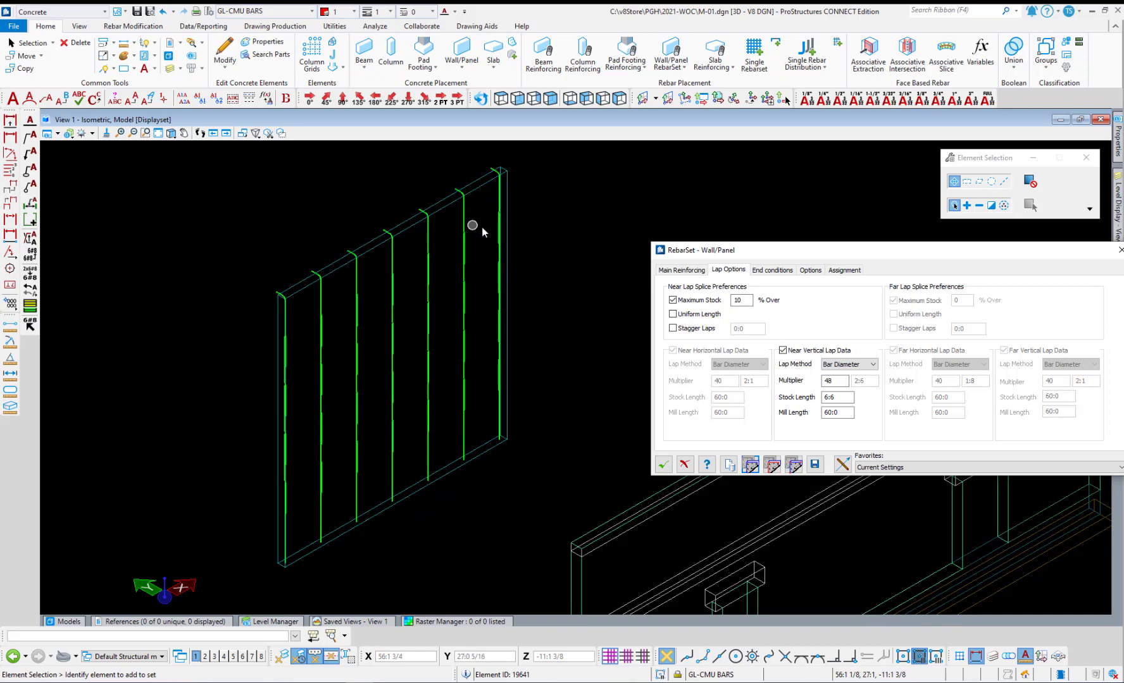
left_click(772, 270)
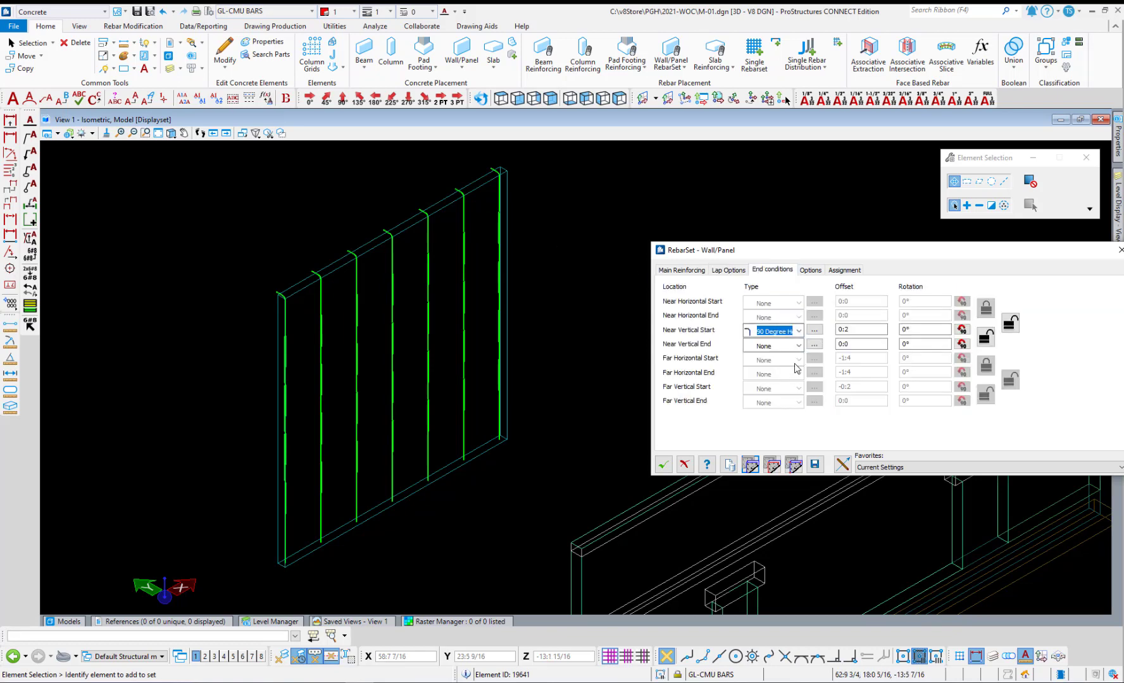
left_click(663, 465)
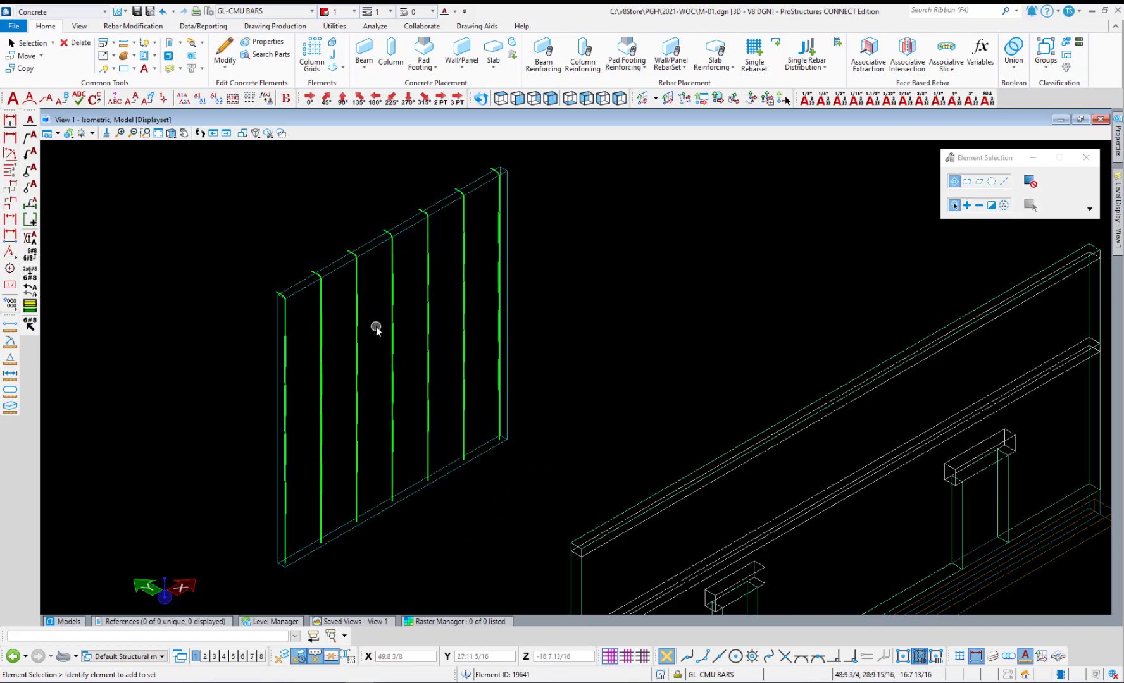
Delete the sample panel together with its reinforcing bars.
scroll(374, 326, "down", 3)
left_click_drag(489, 195, 242, 347)
key("Delete")
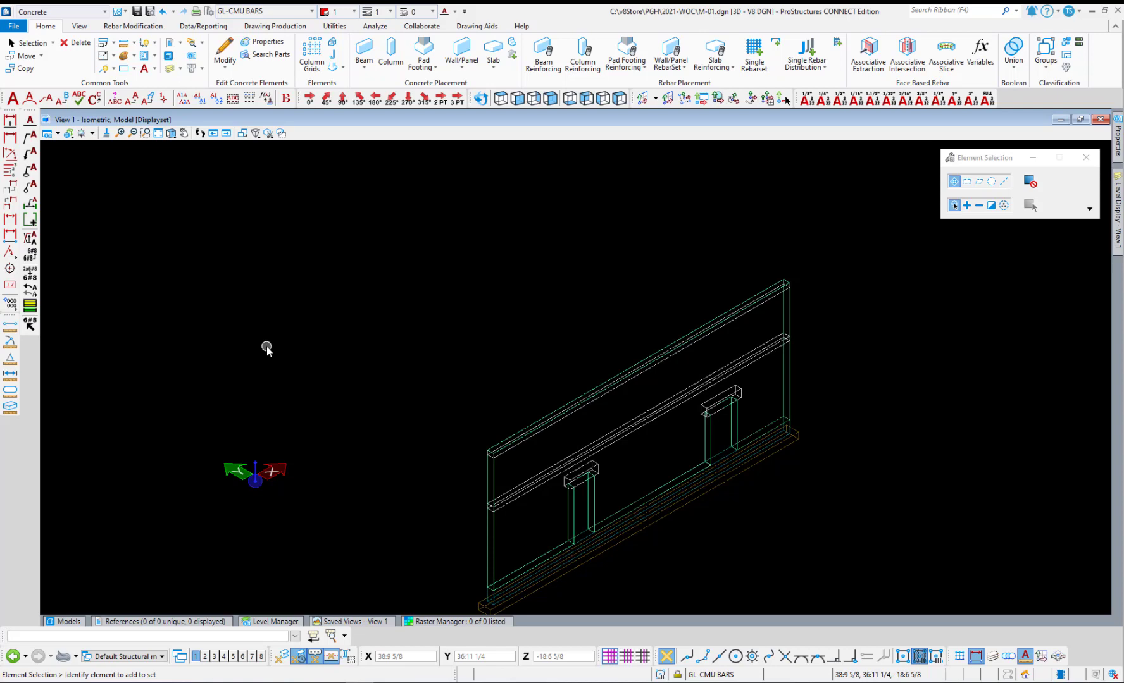
Start a SmartLine on the CMU wall's base centerline, about 0:4 in from the wall end, with a first segment of 0:8.
scroll(267, 348, "down", 3)
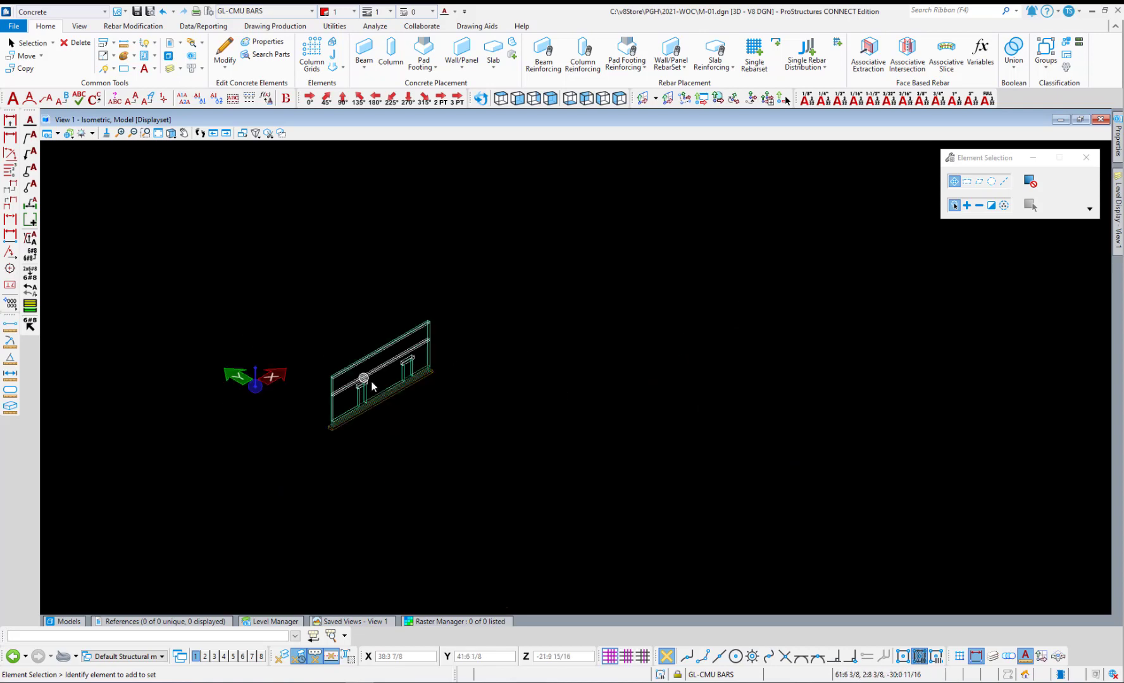
scroll(364, 383, "up", 3)
scroll(345, 399, "up", 2)
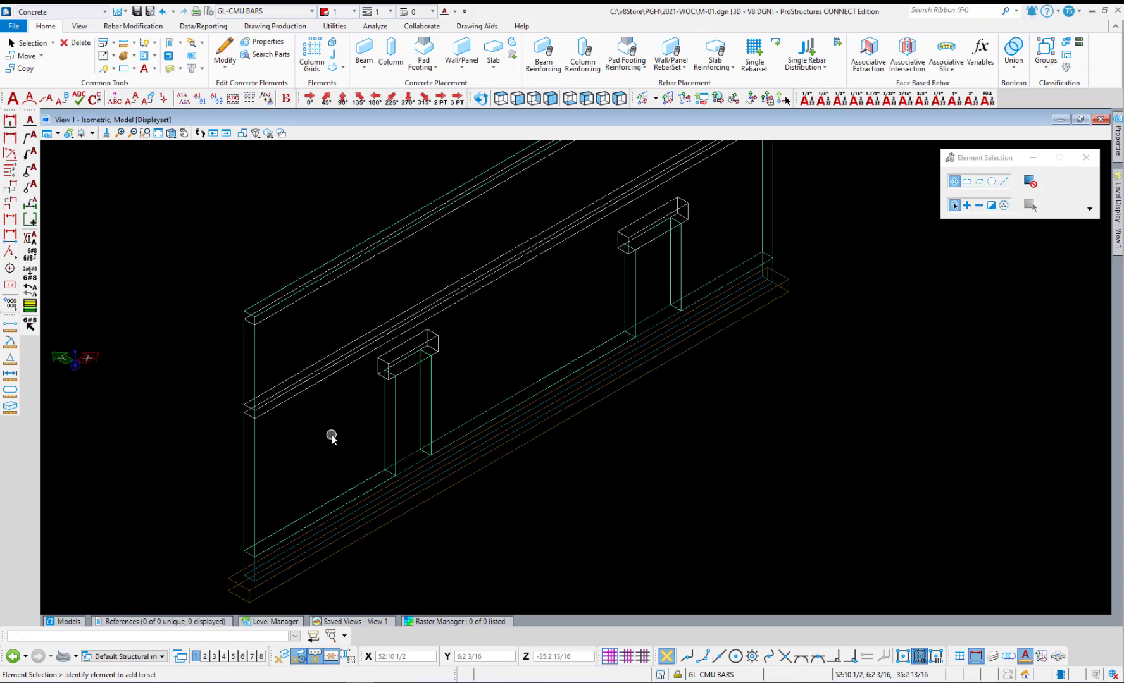
scroll(324, 499, "up", 2)
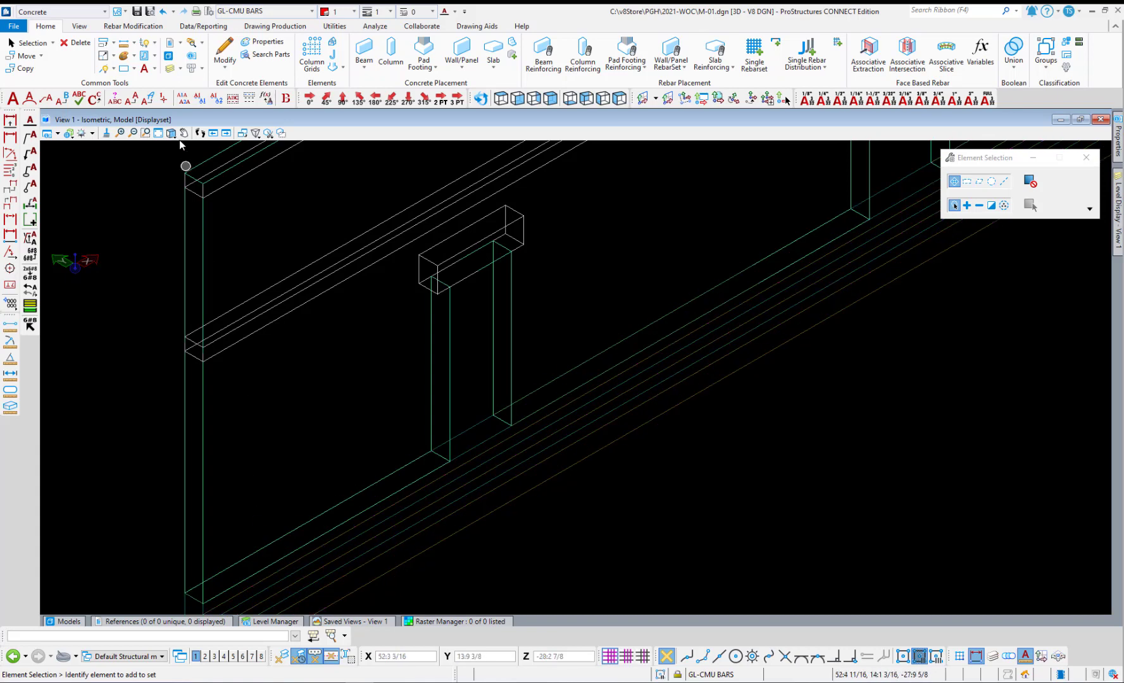
left_click(103, 57)
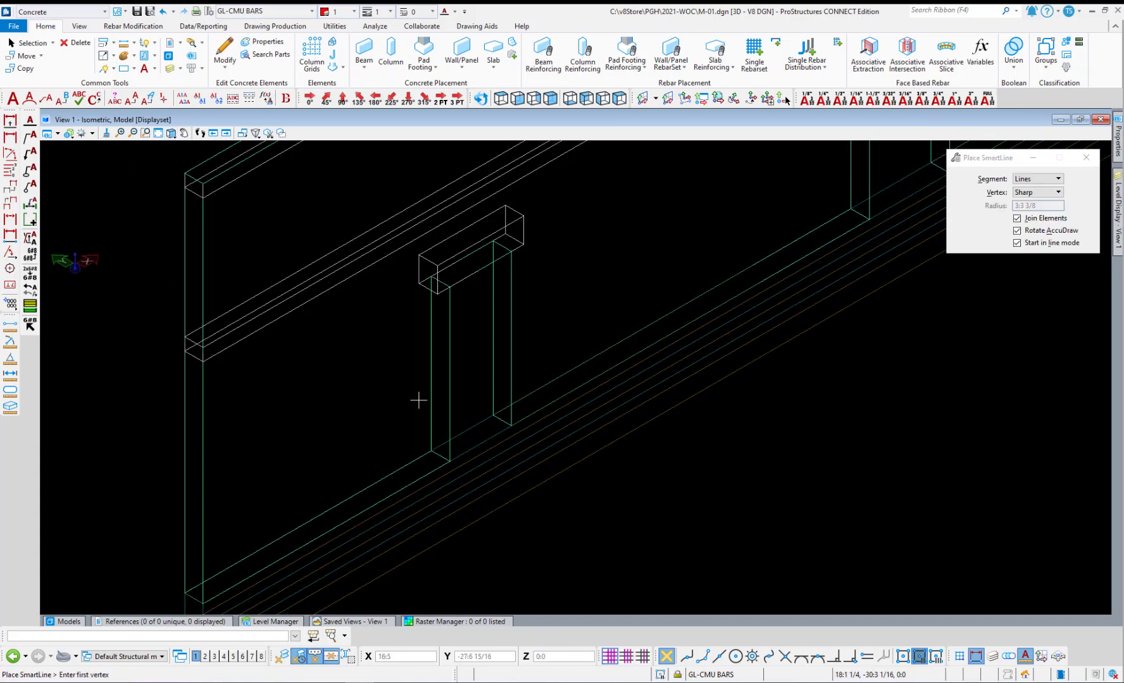
scroll(171, 535, "up", 3)
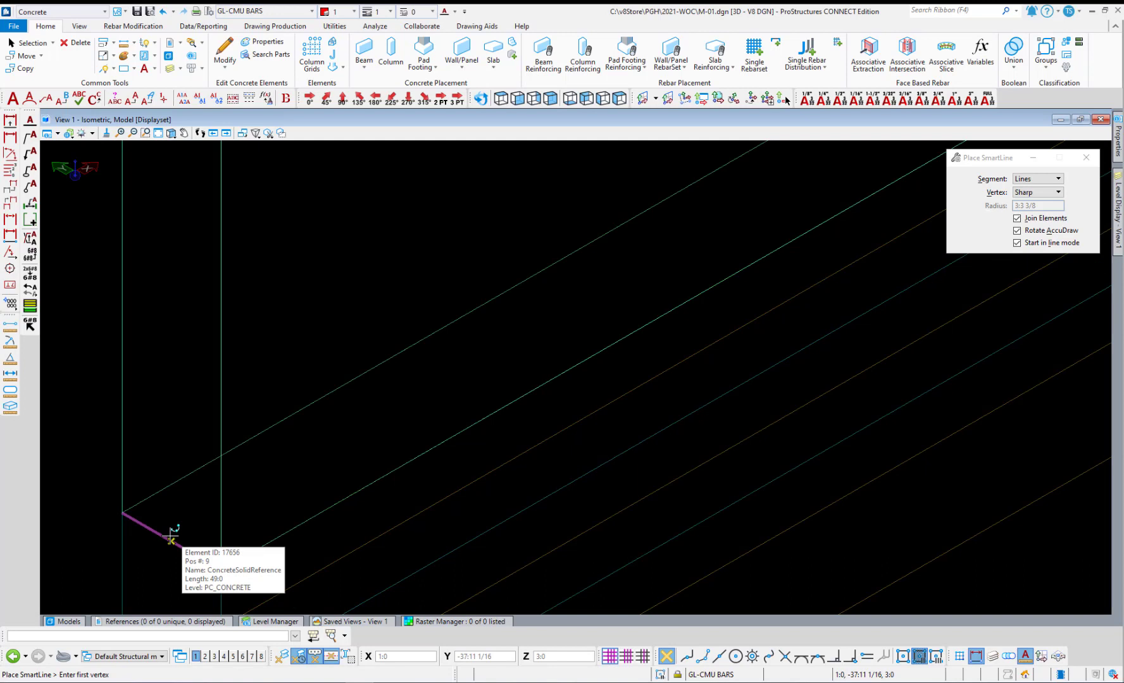
left_click(171, 536)
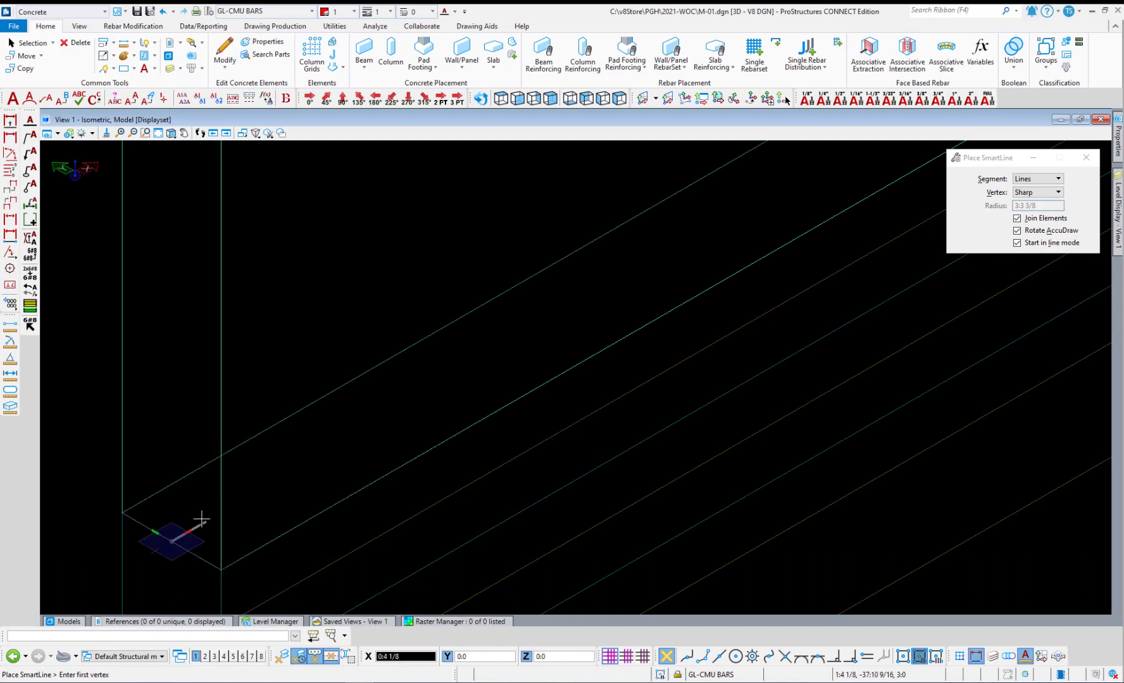
left_click(208, 521)
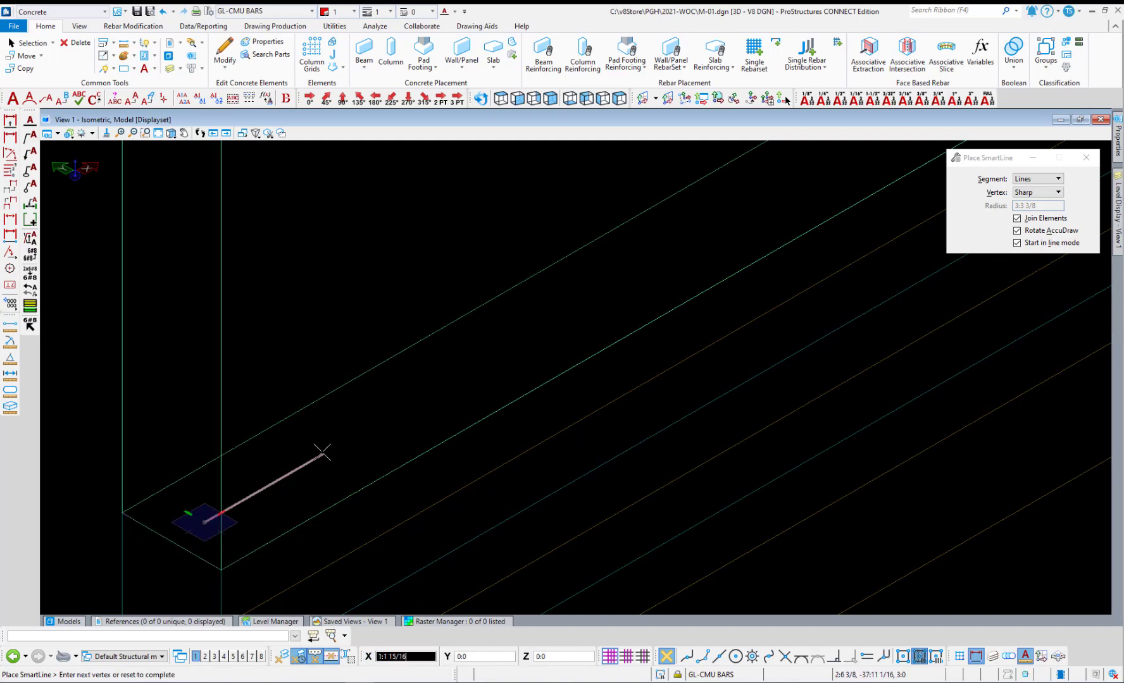
type("..8")
left_click(312, 456)
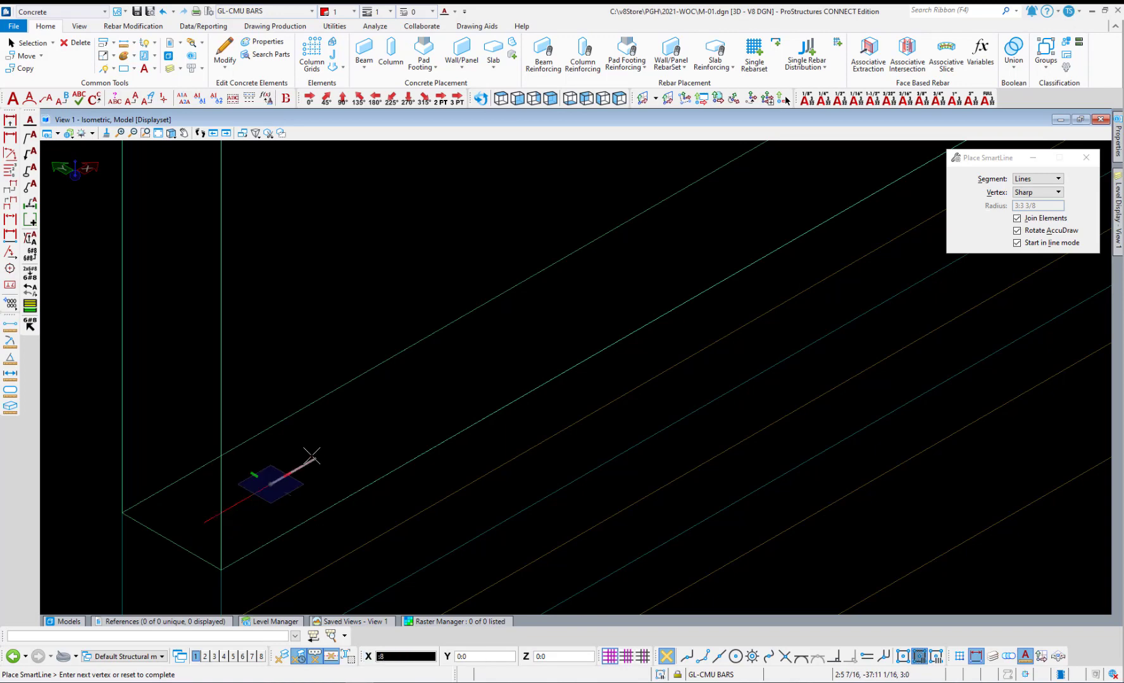
Continue the SmartLine to a vertex 12 inches before the first door jamb and finish with a short segment ending just short of the jamb.
scroll(312, 467, "down", 2)
scroll(692, 244, "up", 2)
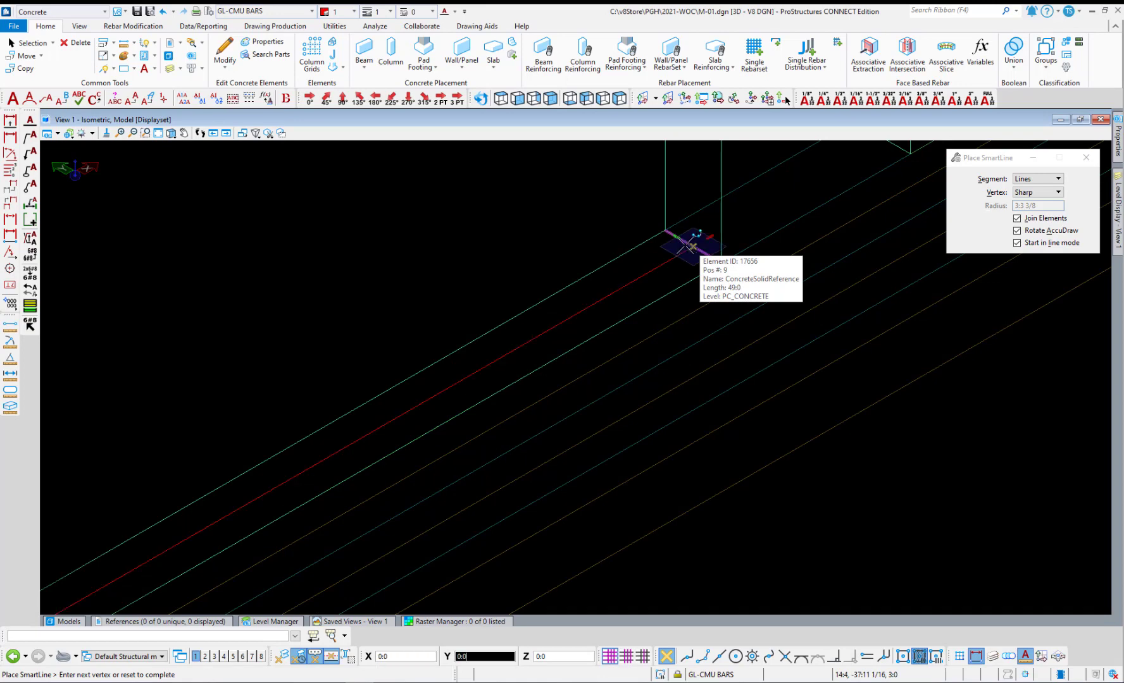
left_click(693, 246)
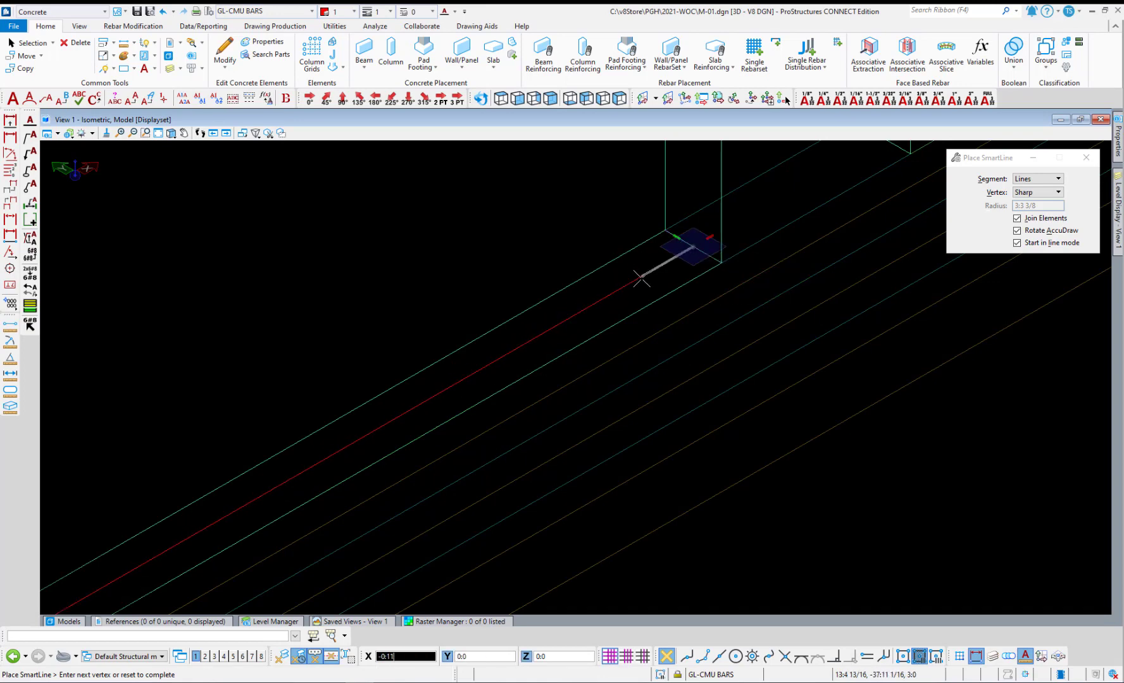
type("12")
left_click(641, 278)
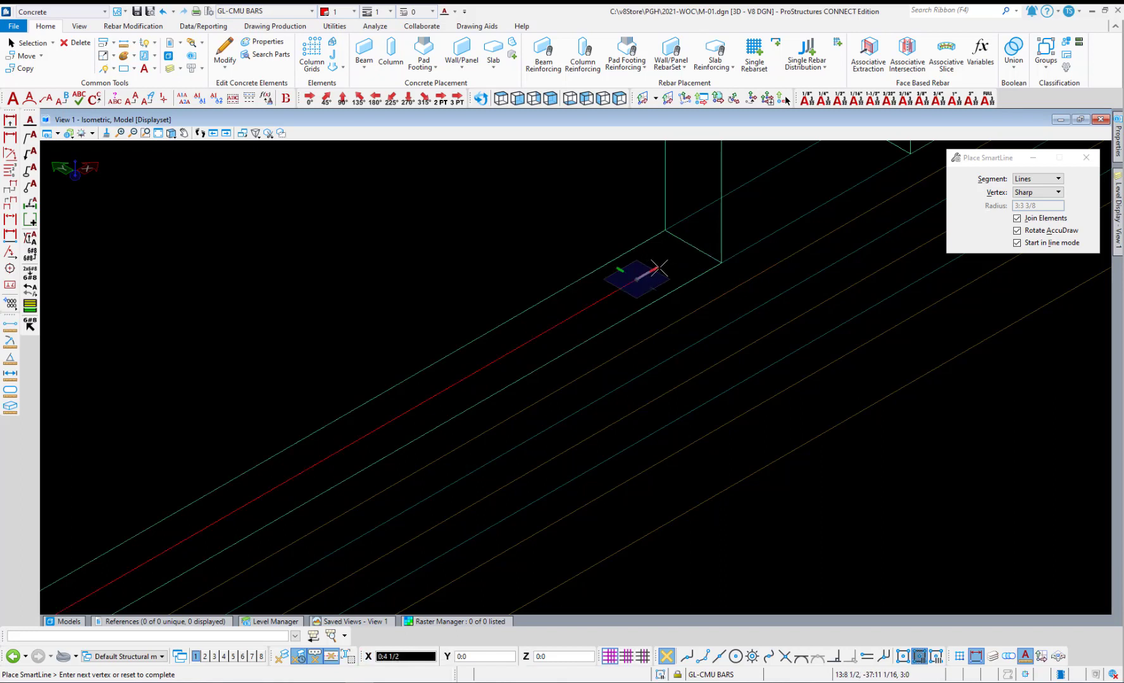
right_click(658, 279)
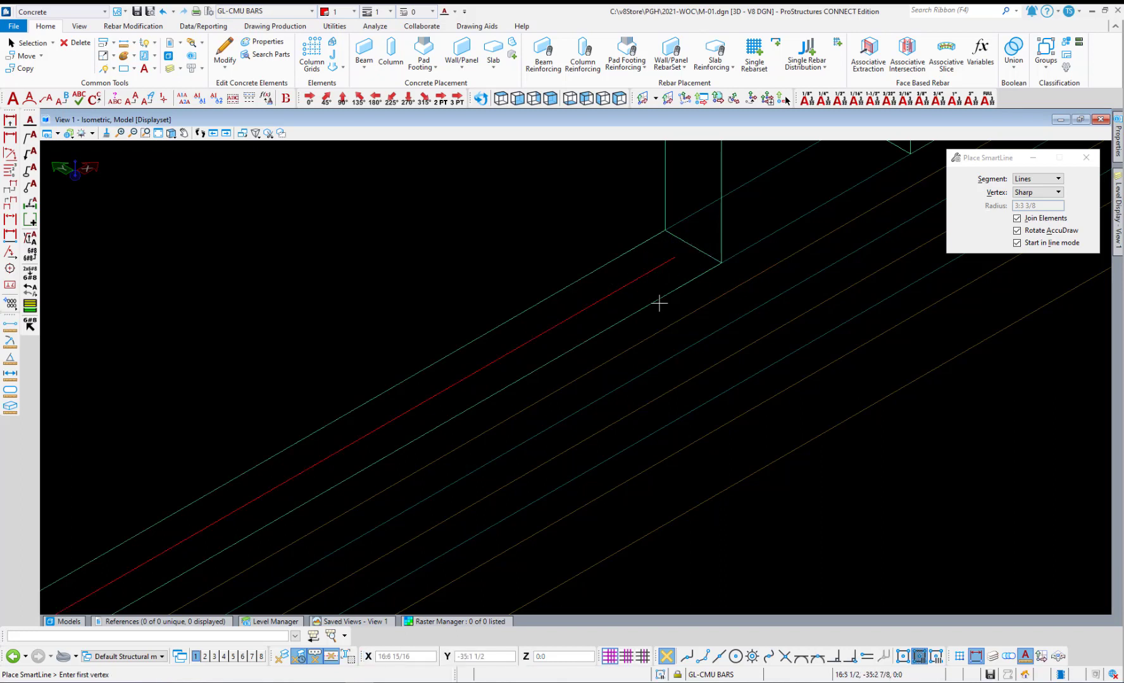
key("Escape")
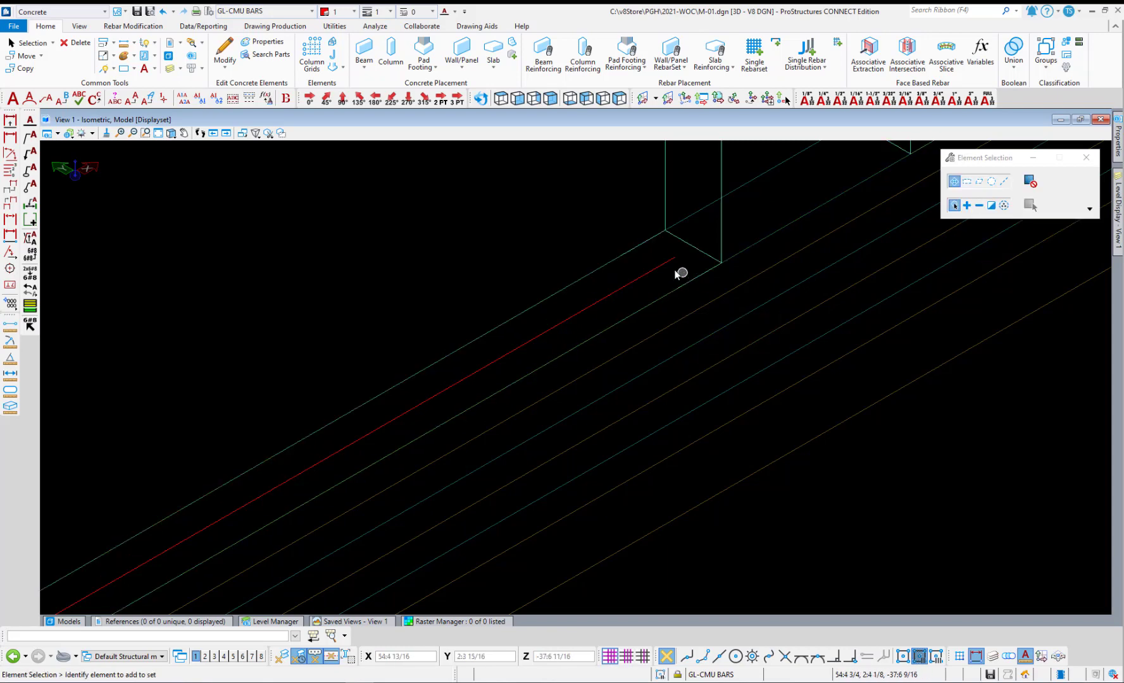
Make one copy of the base line string directly above it inside the wall, and clear the selection.
scroll(635, 292, "down", 3)
left_click(594, 313)
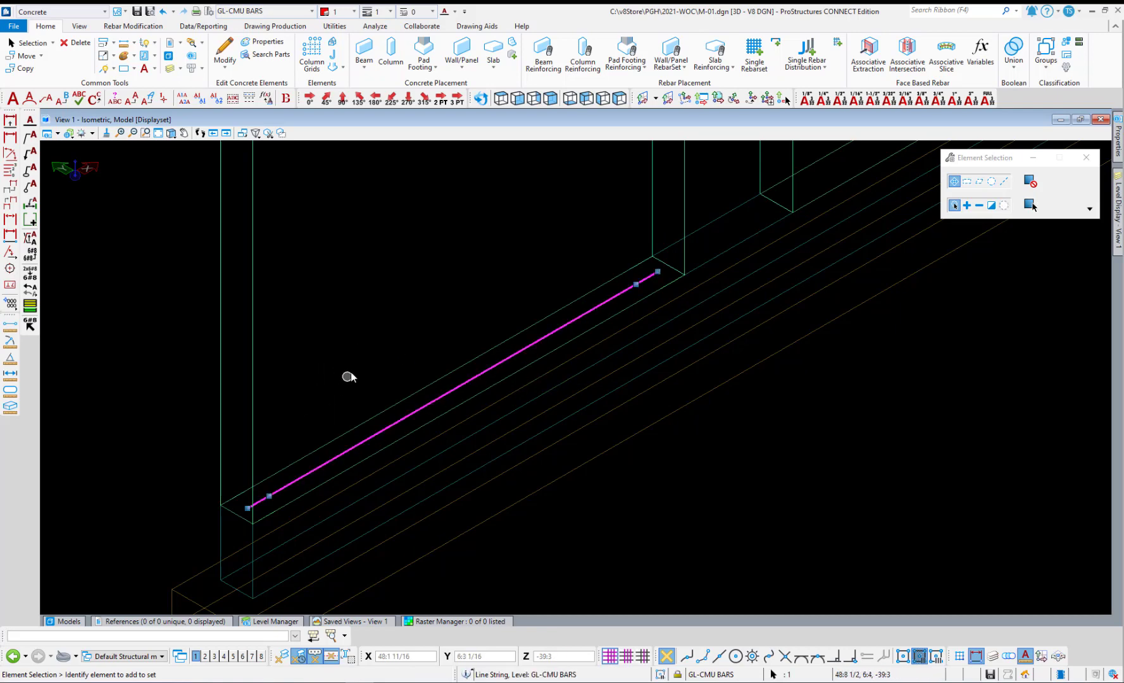
key("space")
left_click(336, 353)
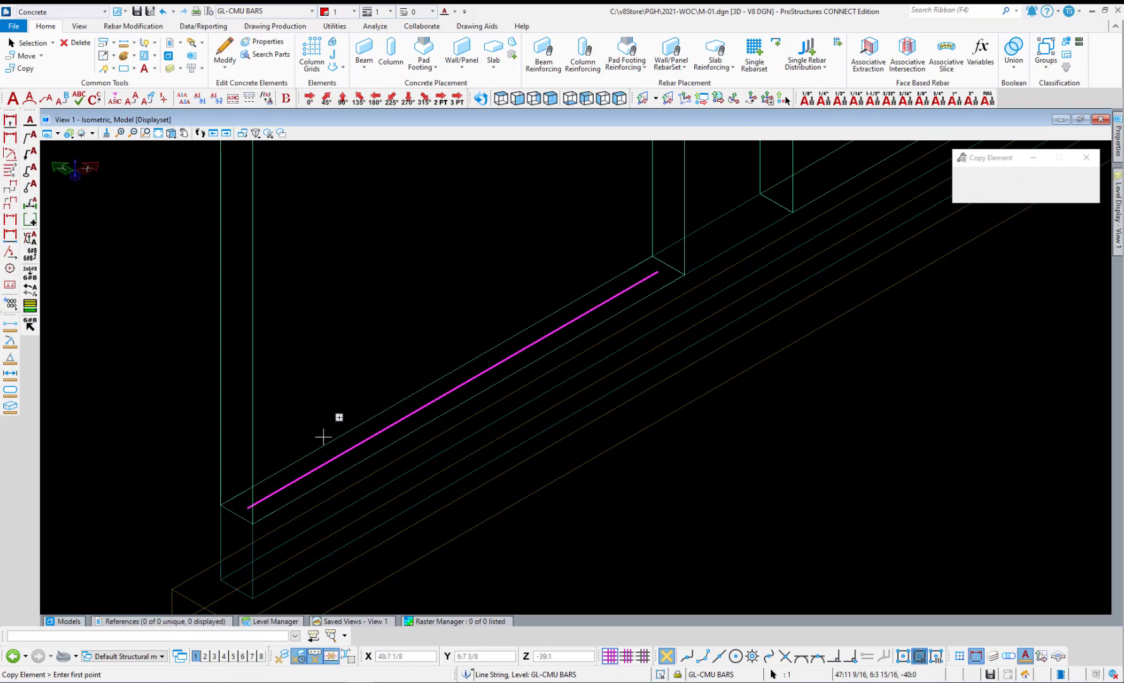
left_click(269, 495)
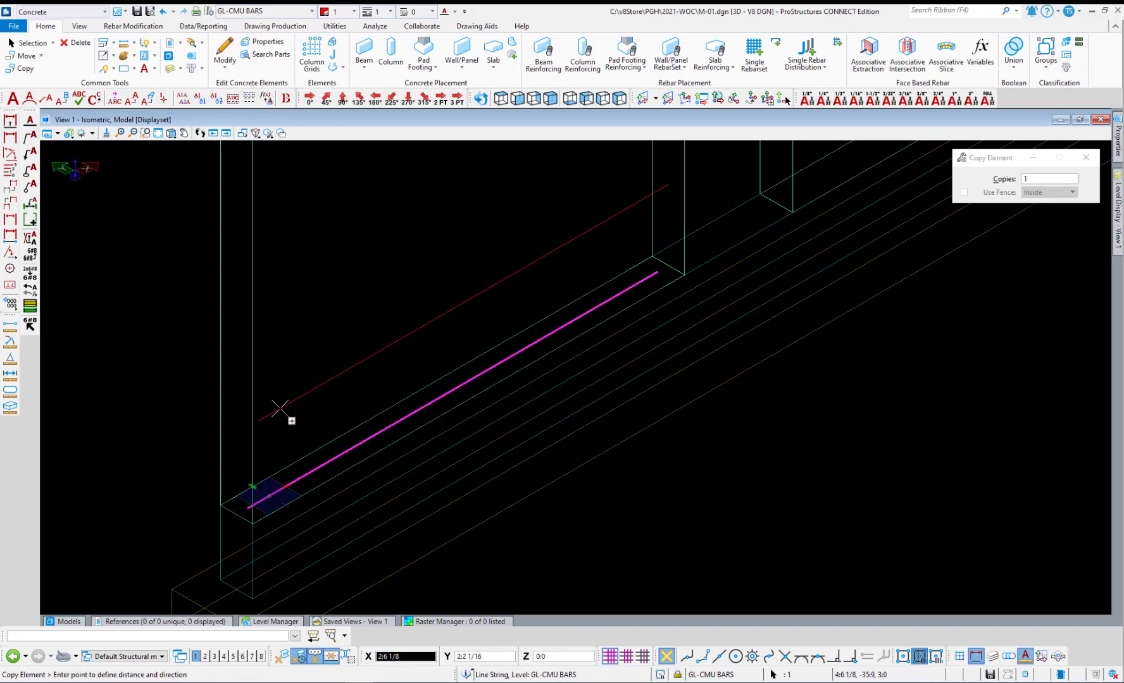
left_click(296, 351)
key("Escape")
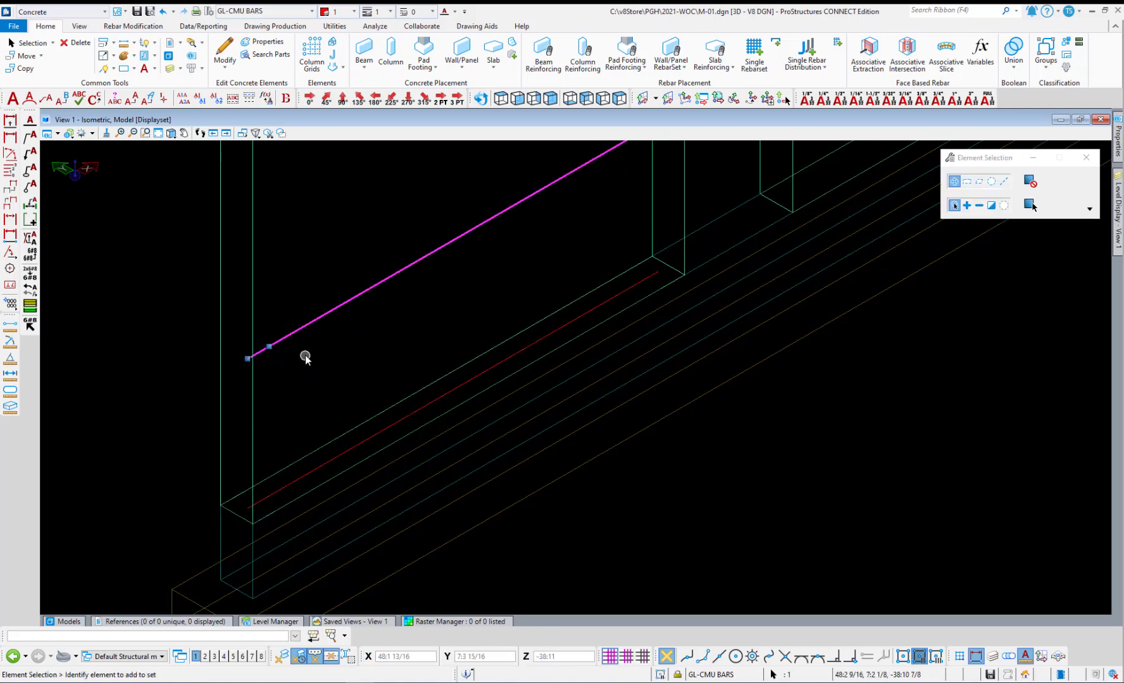
left_click(304, 387)
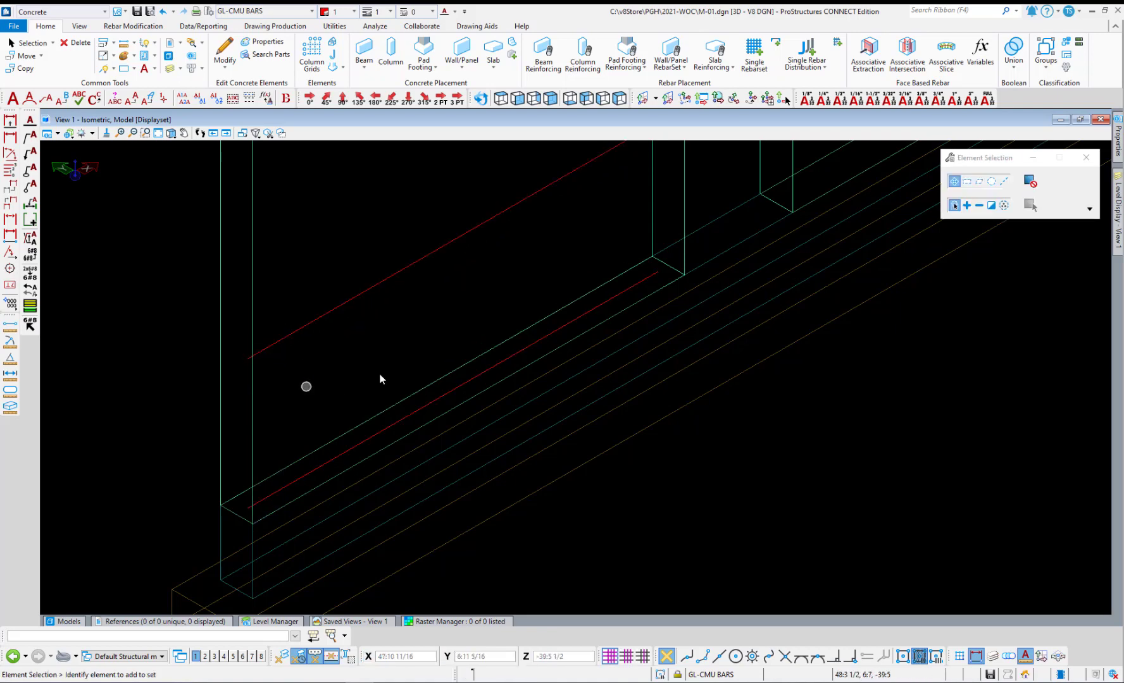
Set up irregular dispatch reinforcing with the Combination dispatch method, using the CMU wall as the active concrete.
left_click(838, 44)
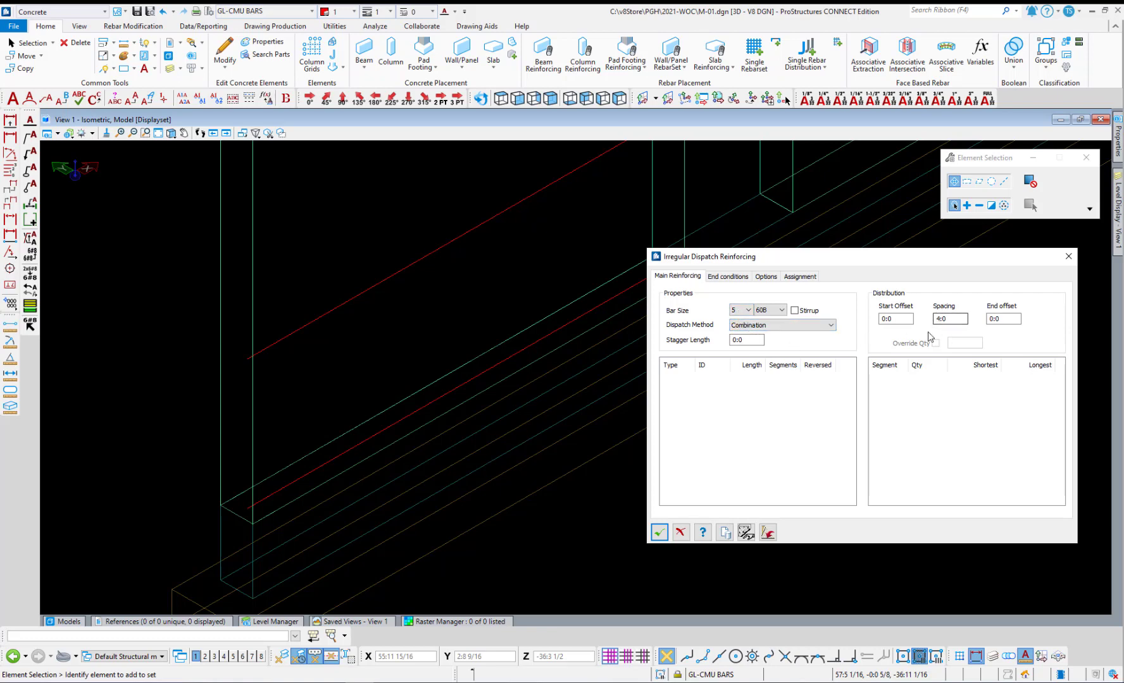
left_click(833, 326)
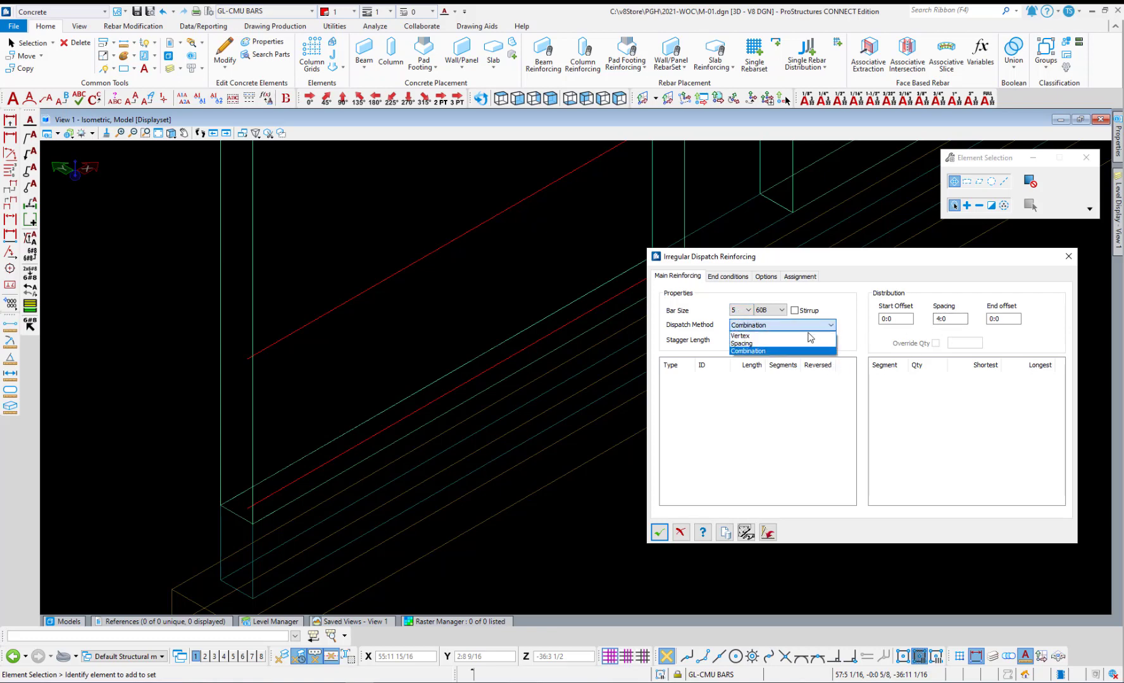
left_click(772, 351)
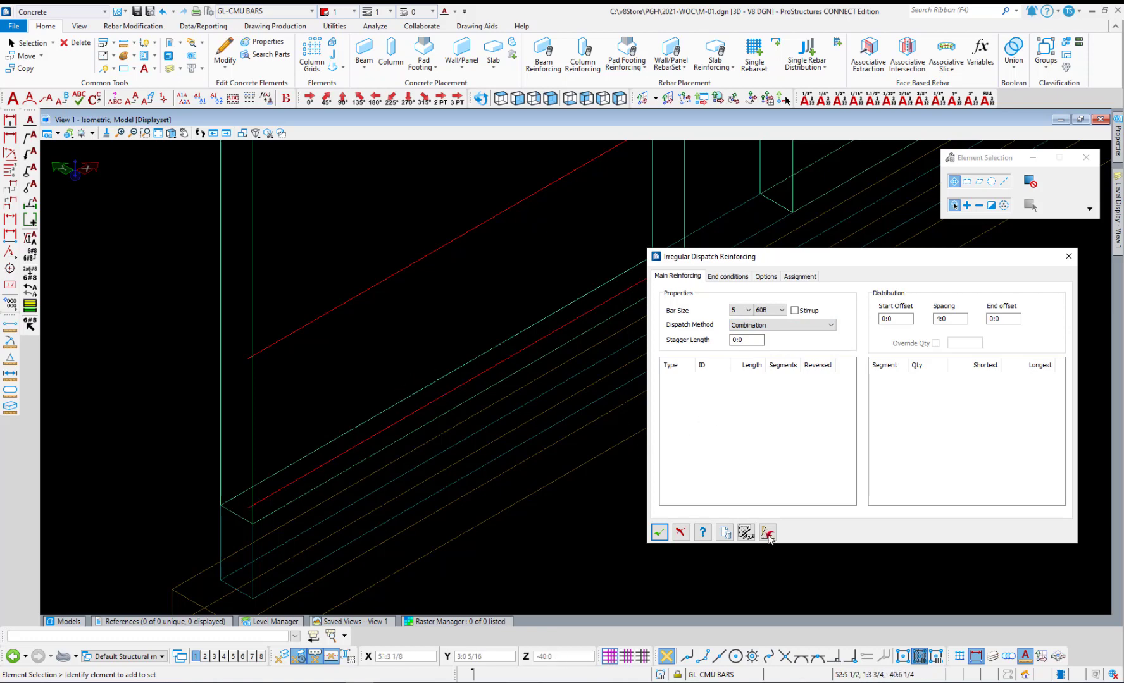
left_click(745, 535)
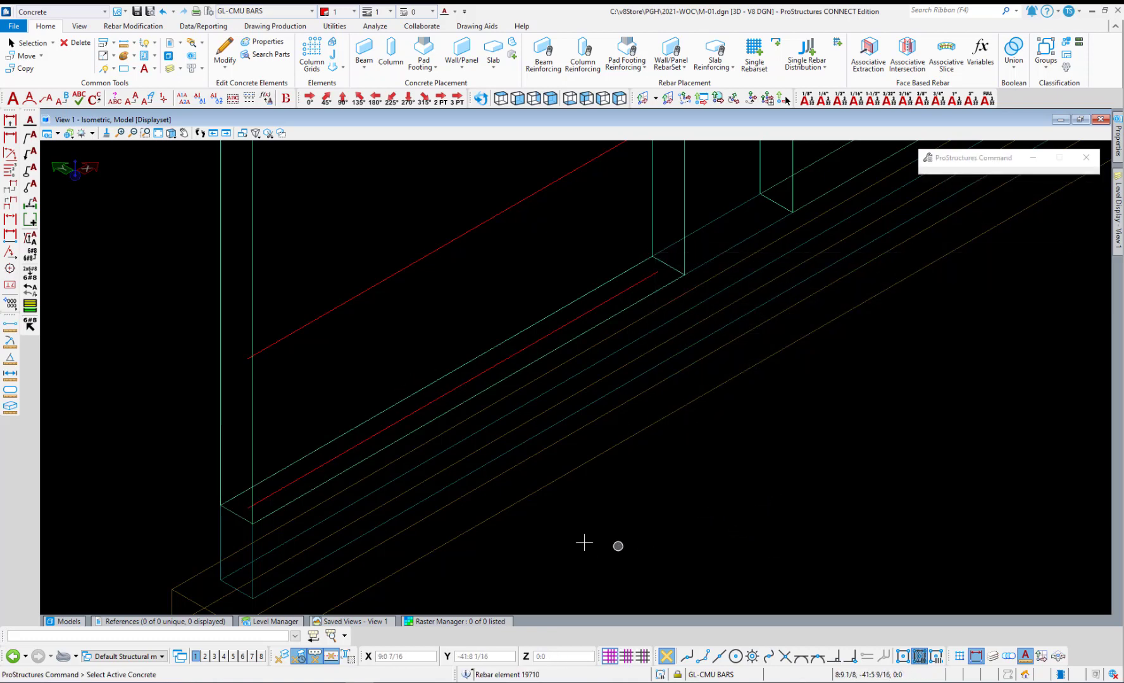
left_click(253, 389)
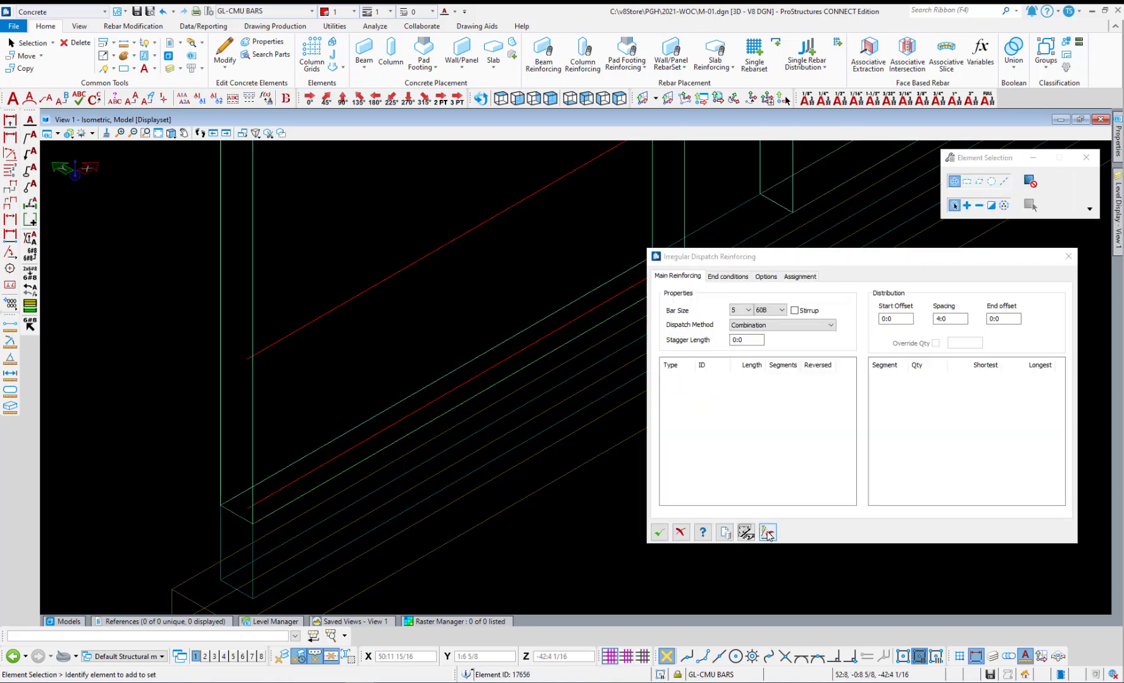
Dispatch the vertical bars between the lower and upper line strings by picking both as guide lines.
left_click(768, 533)
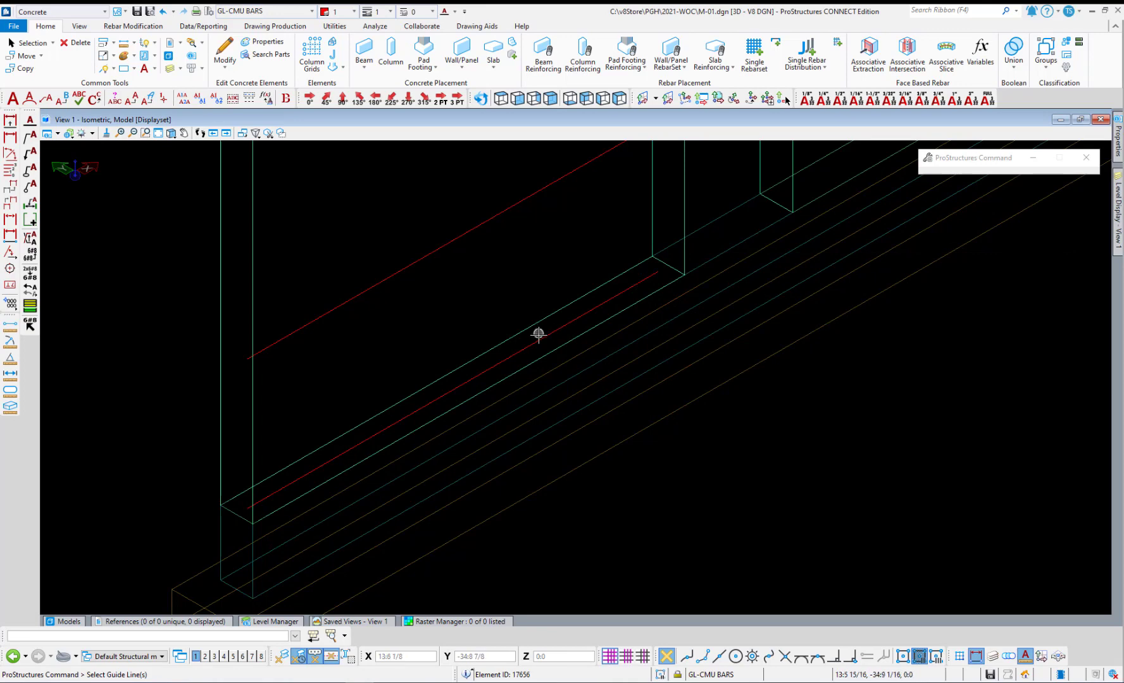
left_click(527, 199)
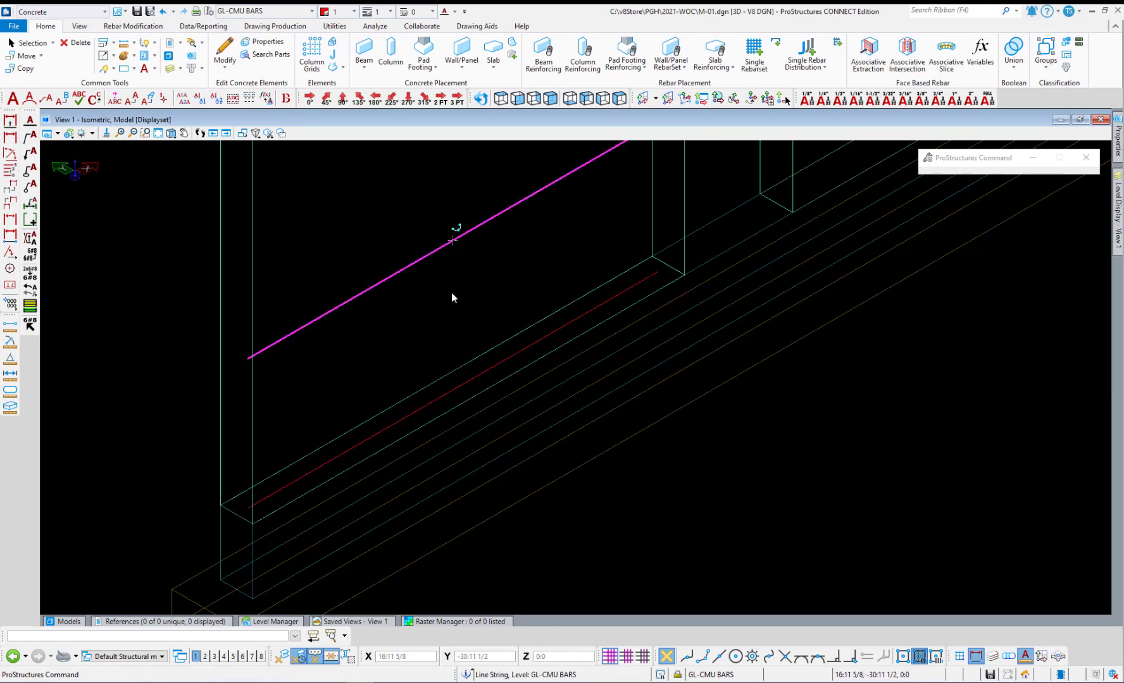
right_click(444, 293)
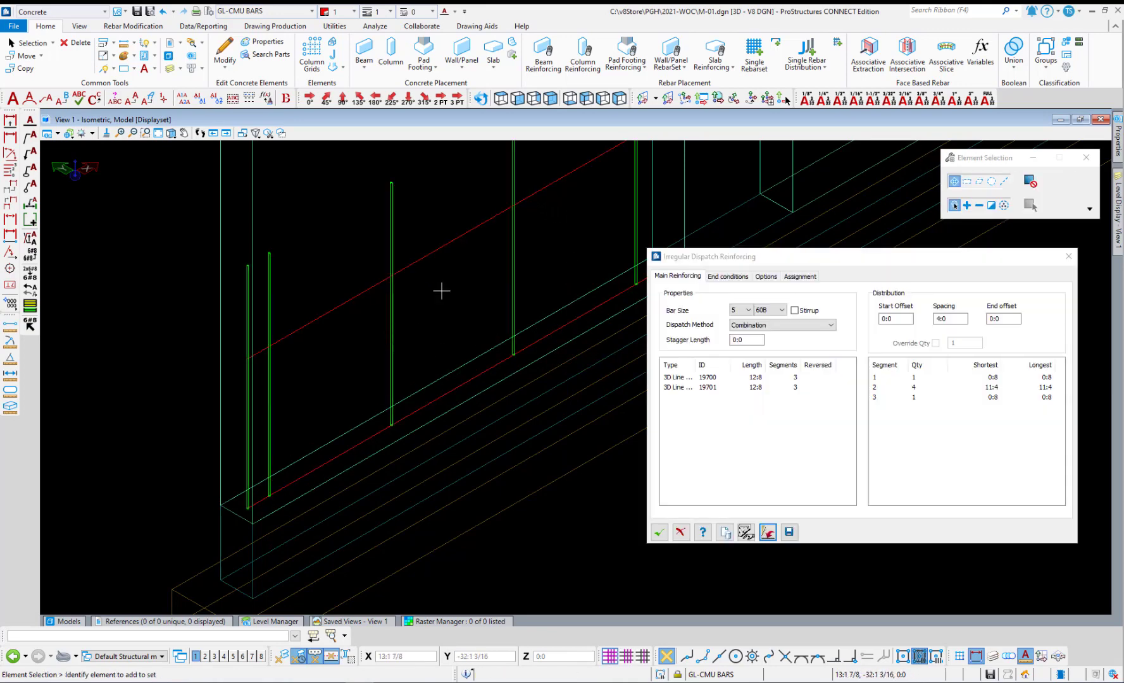
Override the bar quantity of segment 3 to 2, save the dispatched bars and finish the irregular dispatch reinforcing.
left_click(953, 398)
left_click(935, 343)
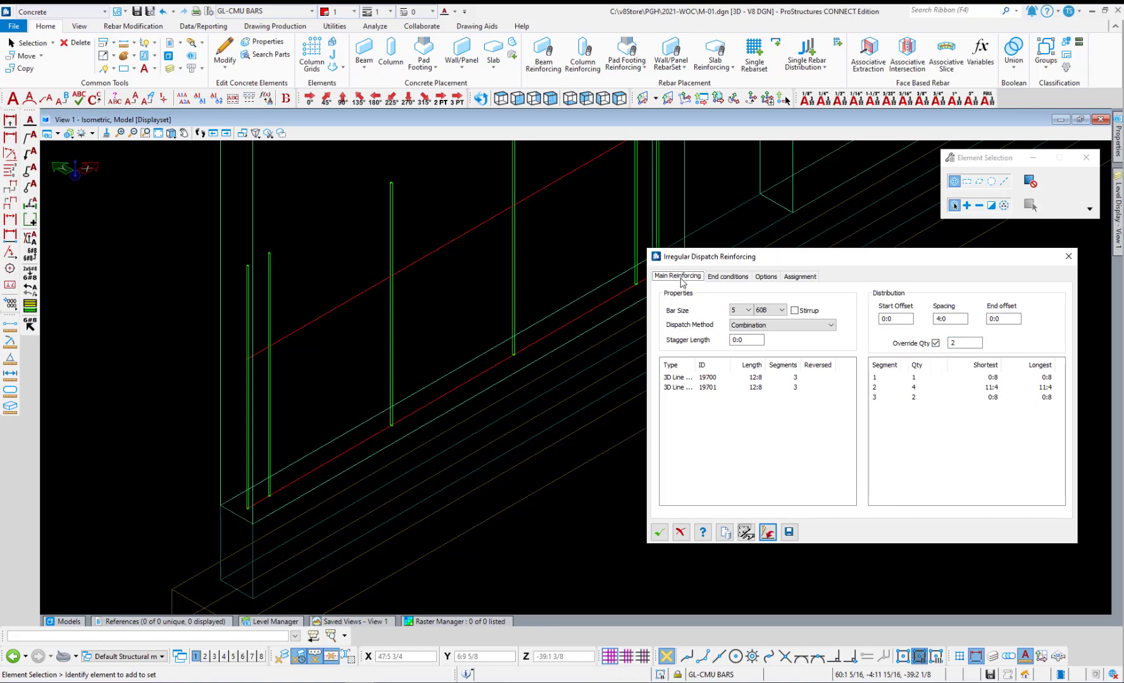
left_click(787, 533)
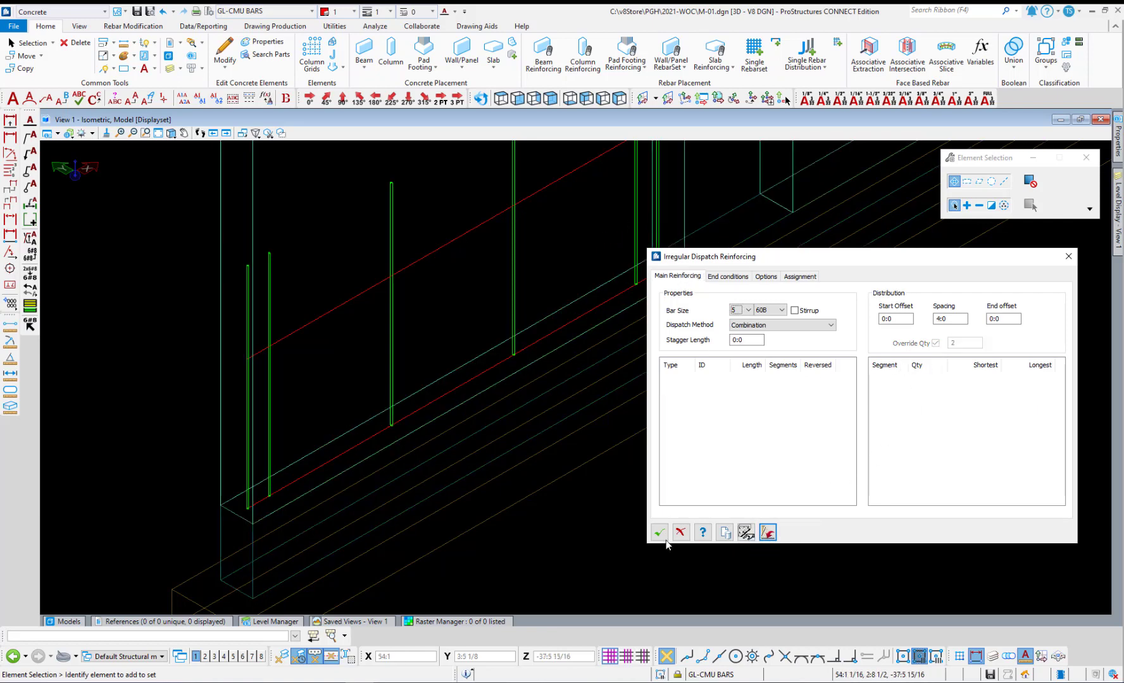
left_click(658, 533)
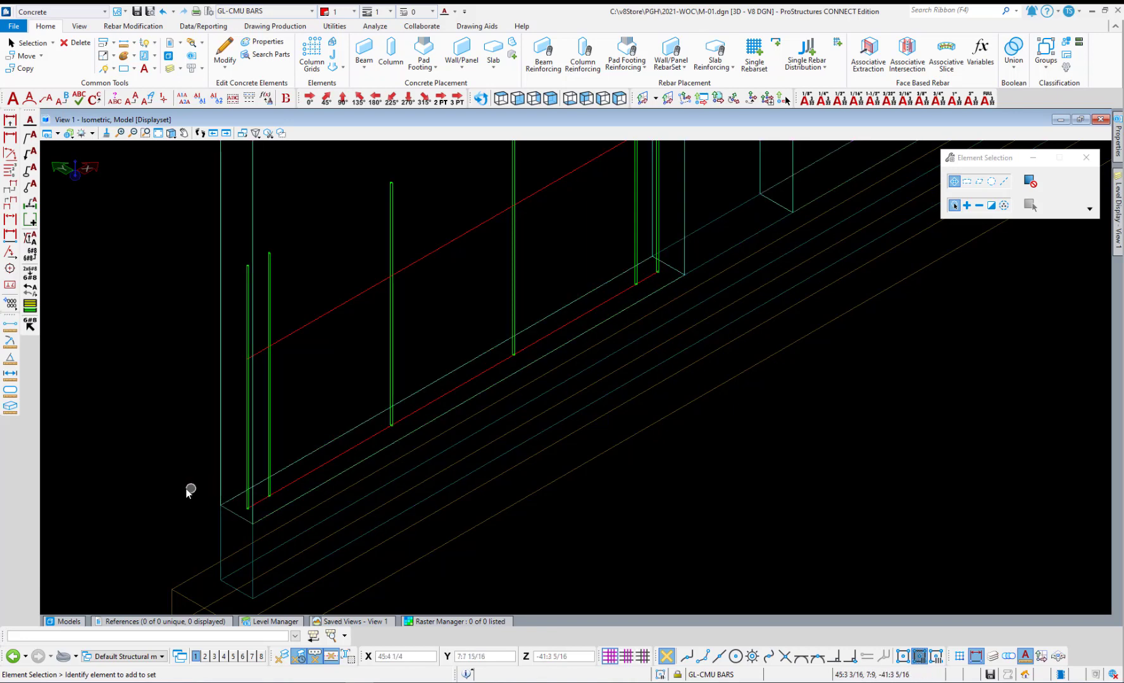
Start copying both guide lines and the dispatched bars, using the lower line's end near the wall end as base point.
scroll(182, 491, "down", 2)
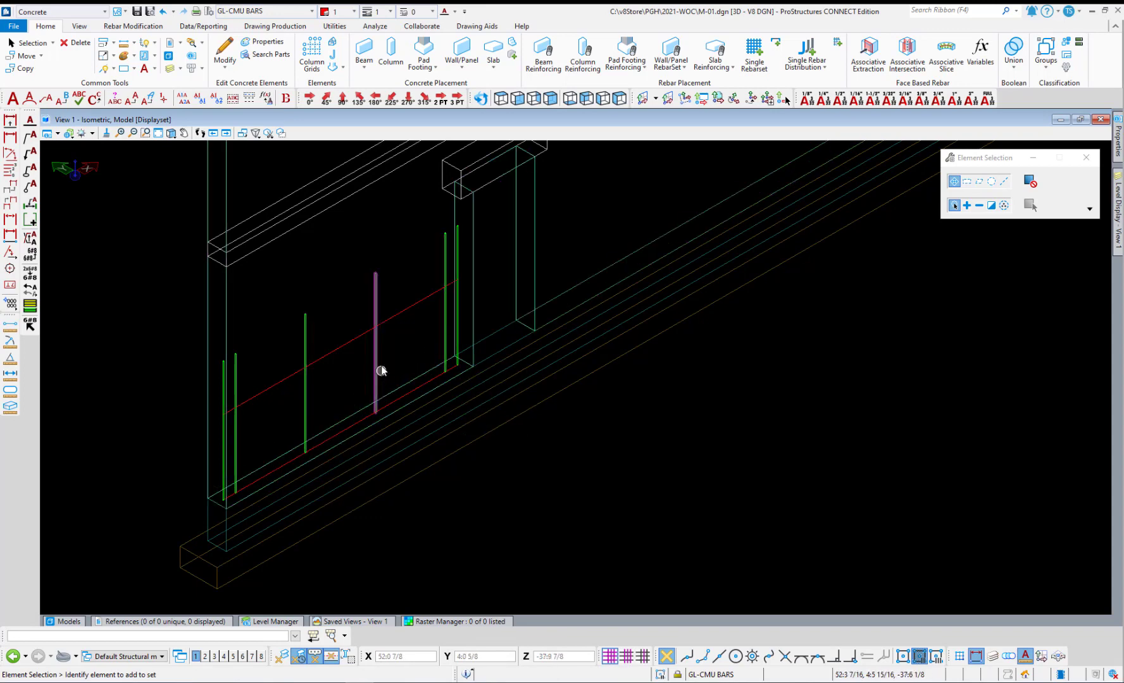
scroll(350, 381, "up", 2)
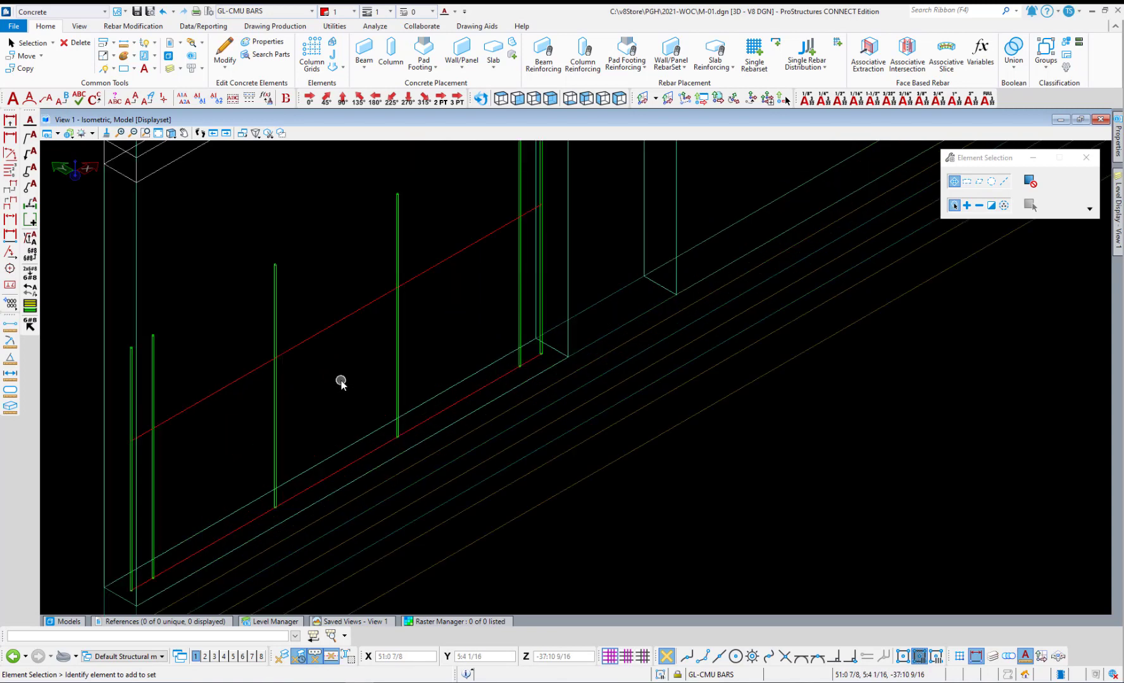
scroll(245, 432, "down", 1)
scroll(259, 468, "up", 1)
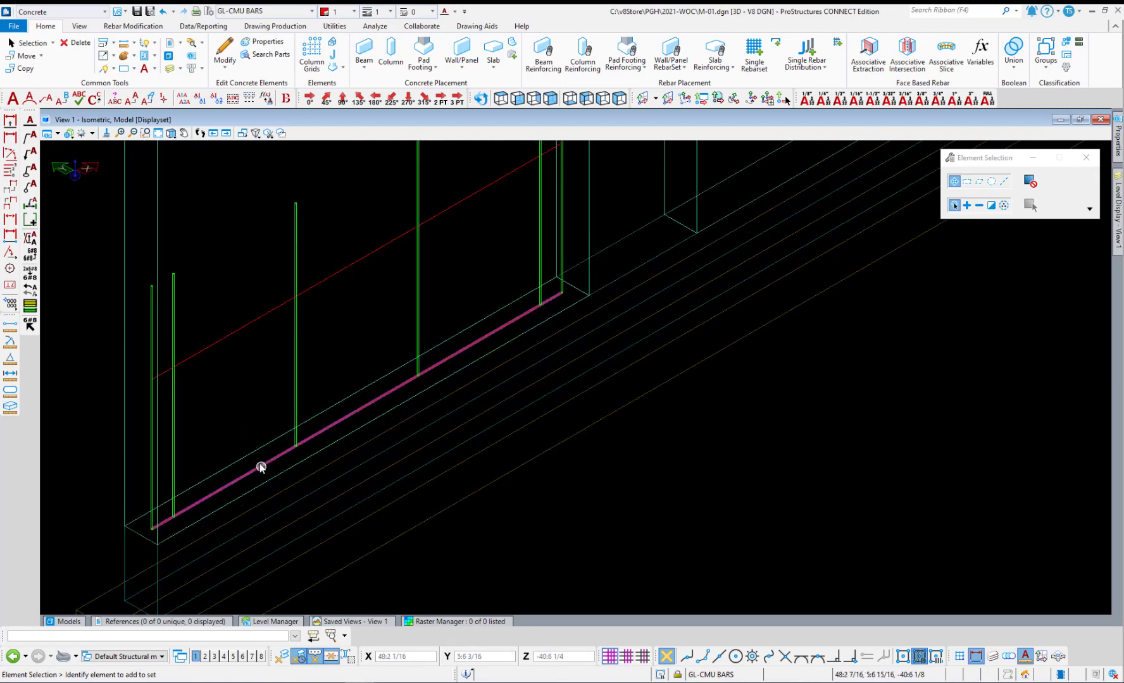
left_click(256, 464)
scroll(254, 463, "down", 1)
scroll(245, 449, "up", 1)
left_click(223, 347)
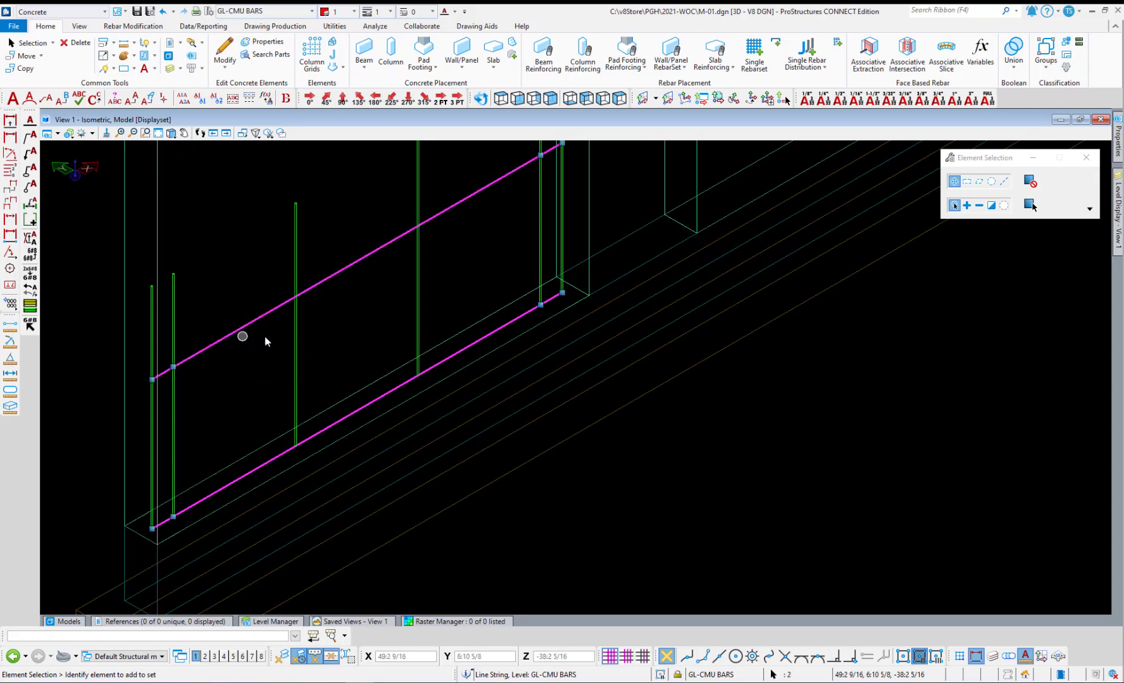
left_click(291, 333)
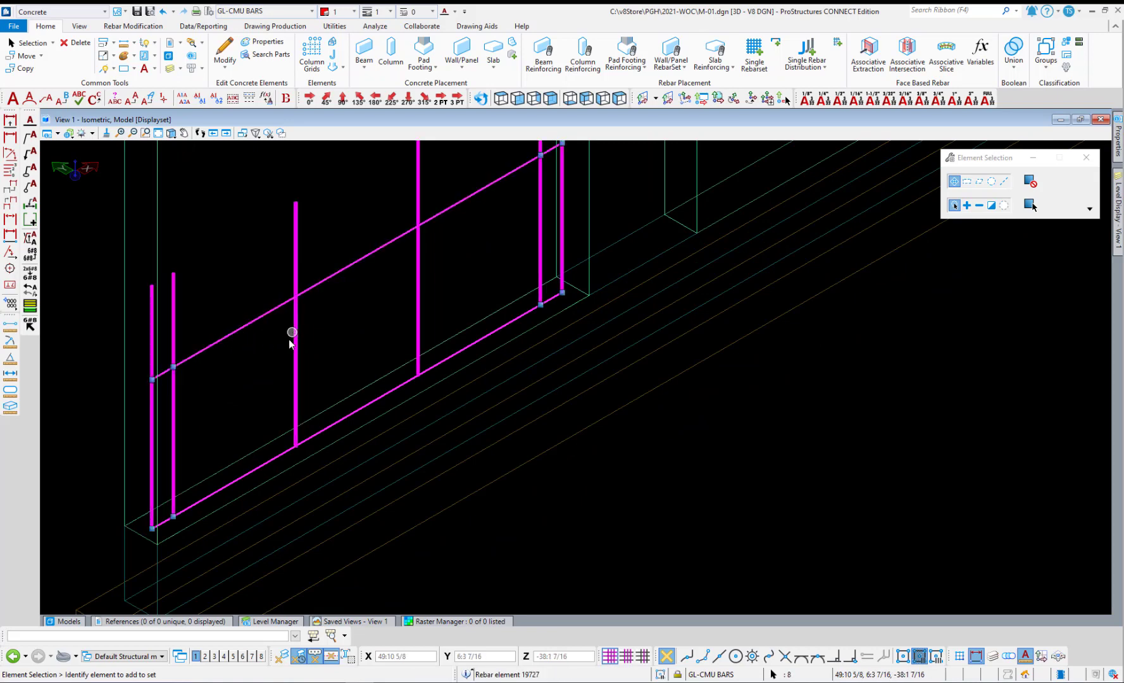
right_click(257, 386)
left_click(237, 377)
scroll(143, 532, "up", 8)
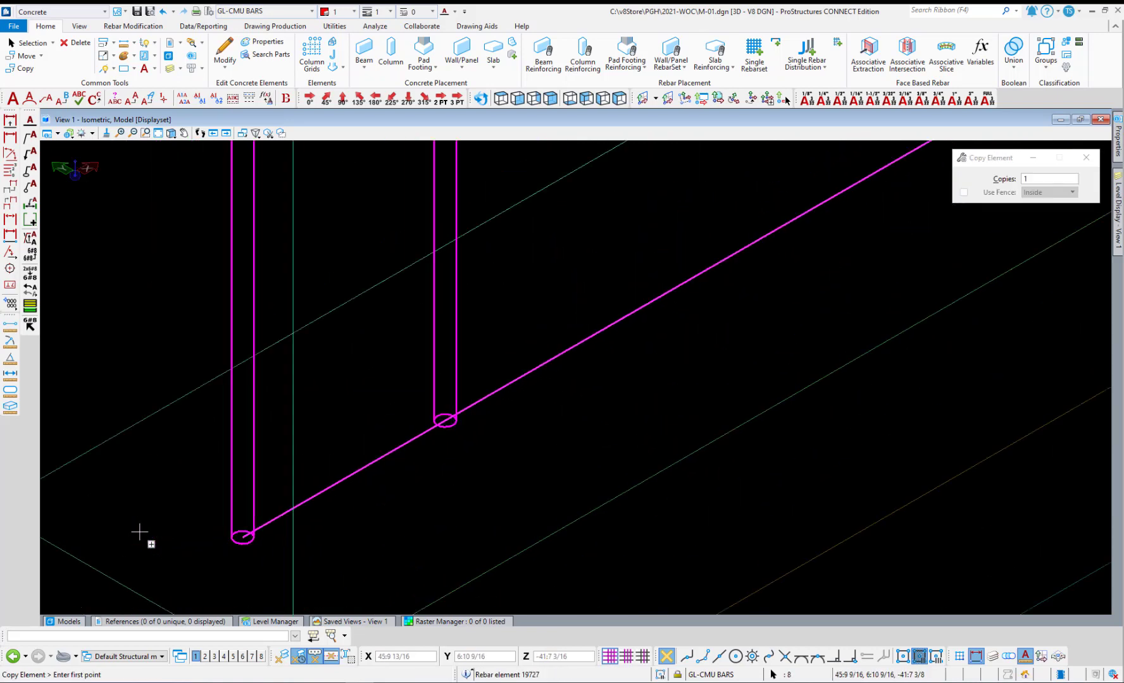
left_click(243, 536)
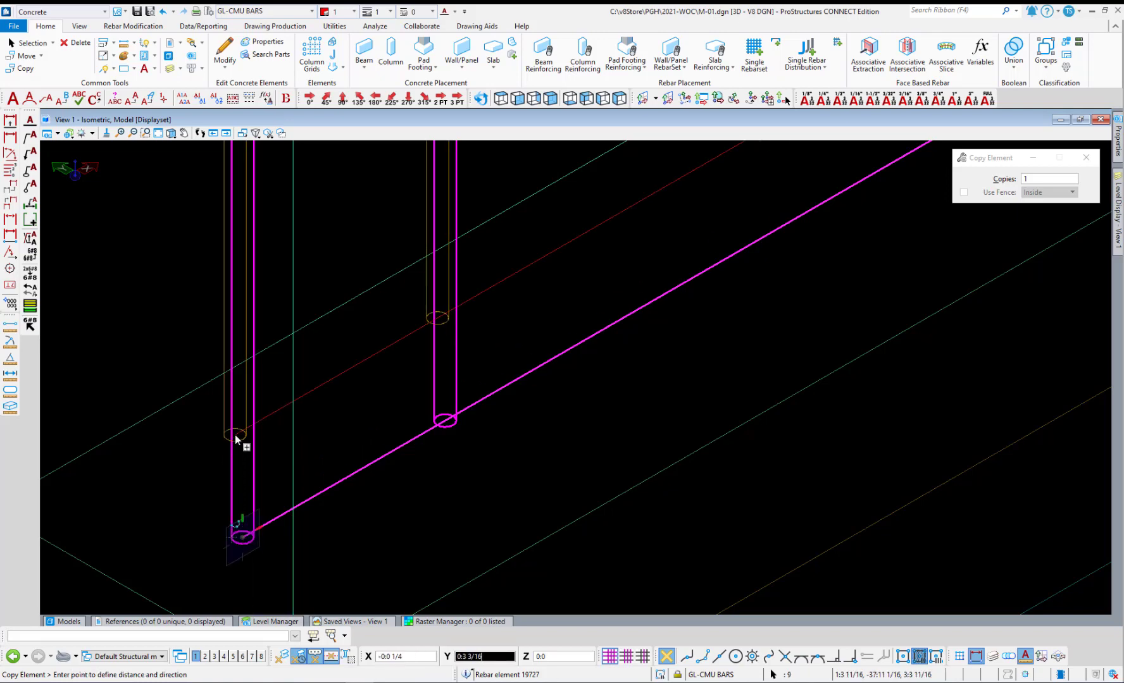
Place the copy at the upper guide line's end, shifted 0:0 5/8 along the wall, and clear the selection.
scroll(224, 465, "down", 3)
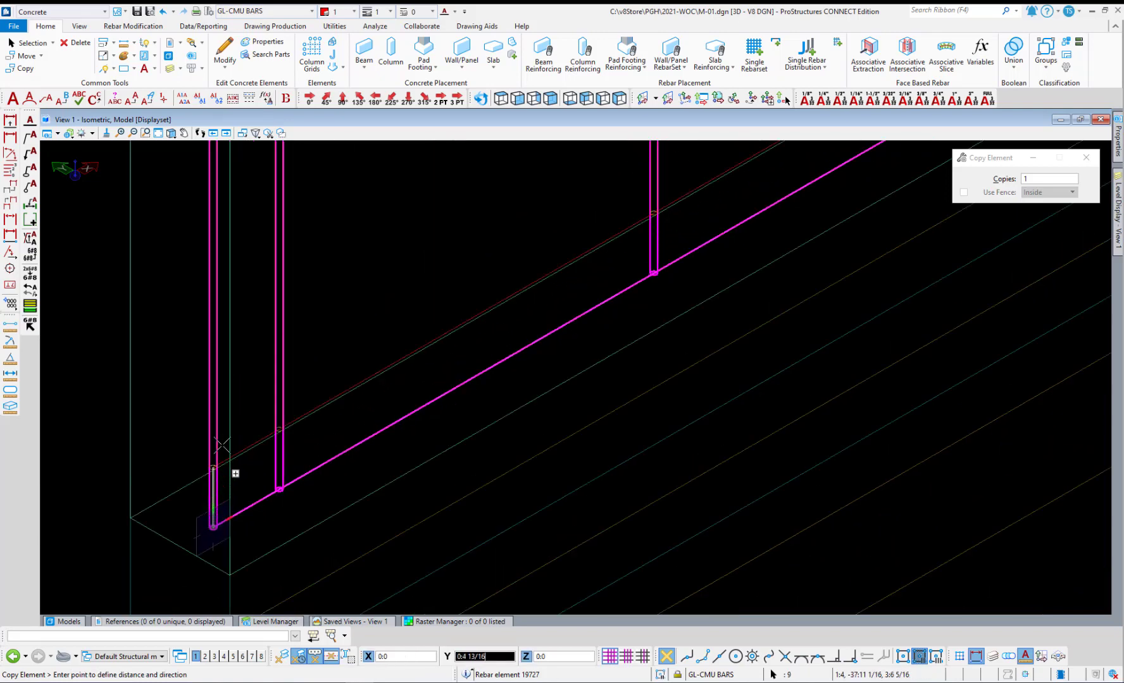
scroll(222, 222, "up", 4)
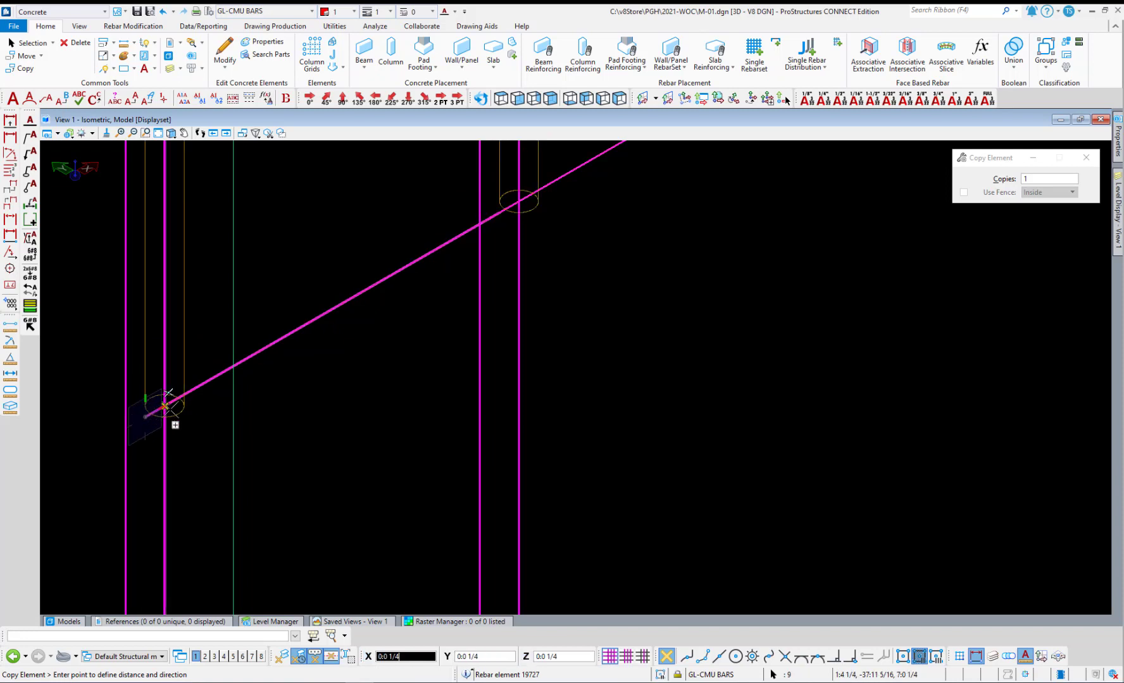
type("0:0")
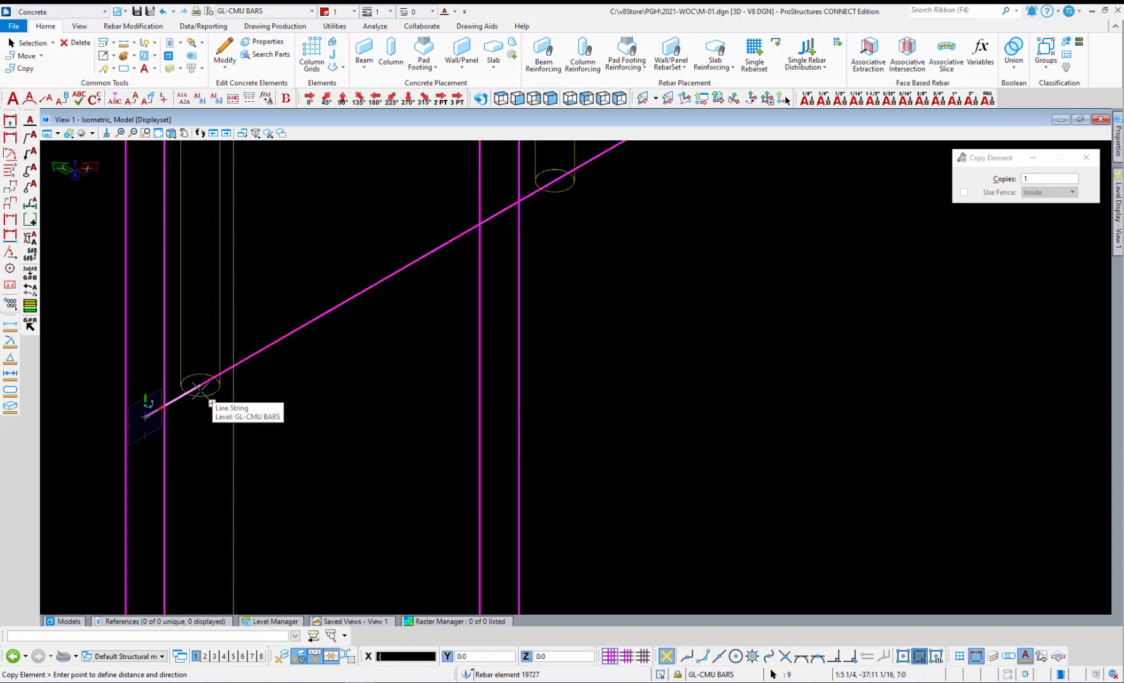
type(" 5")
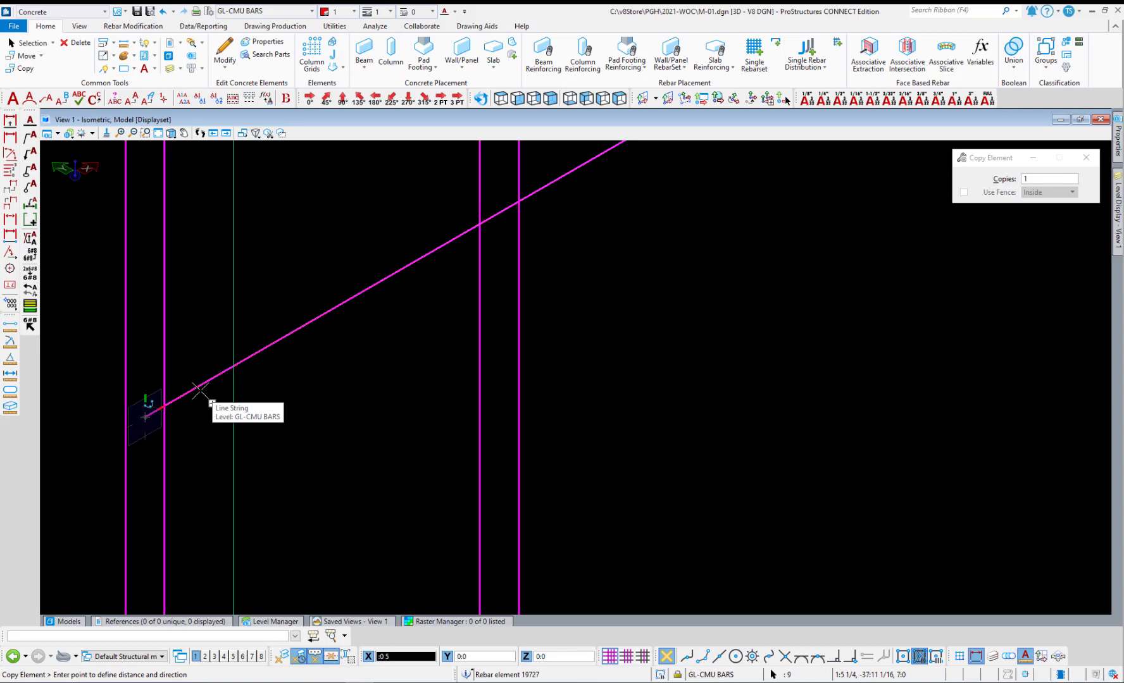
type("/8")
left_click(201, 391)
right_click(201, 391)
left_click(199, 454)
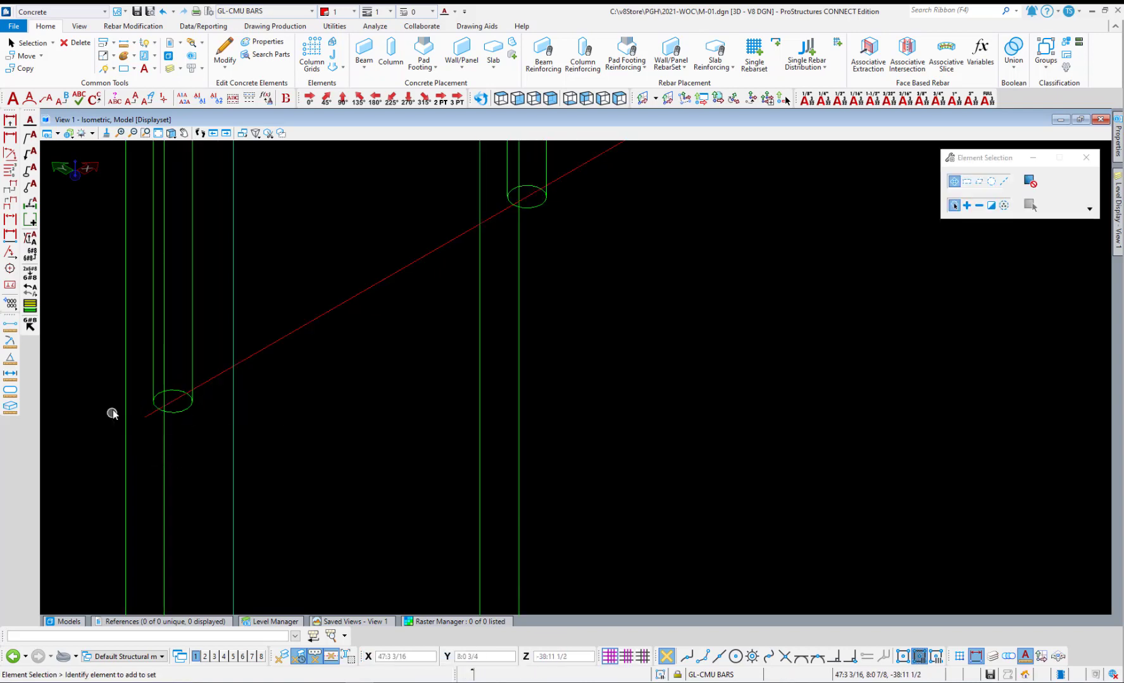
Start copying all guide lines and both lapped bar sets together, with the lowest line's end as base point.
scroll(112, 414, "down", 5)
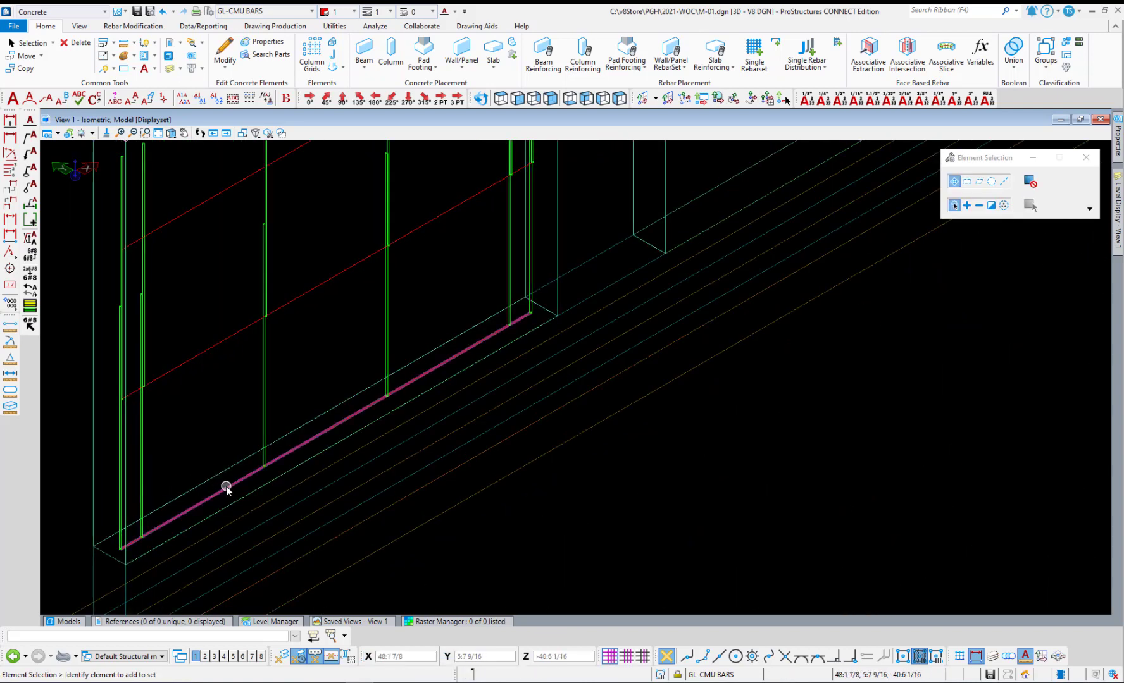
left_click(226, 486)
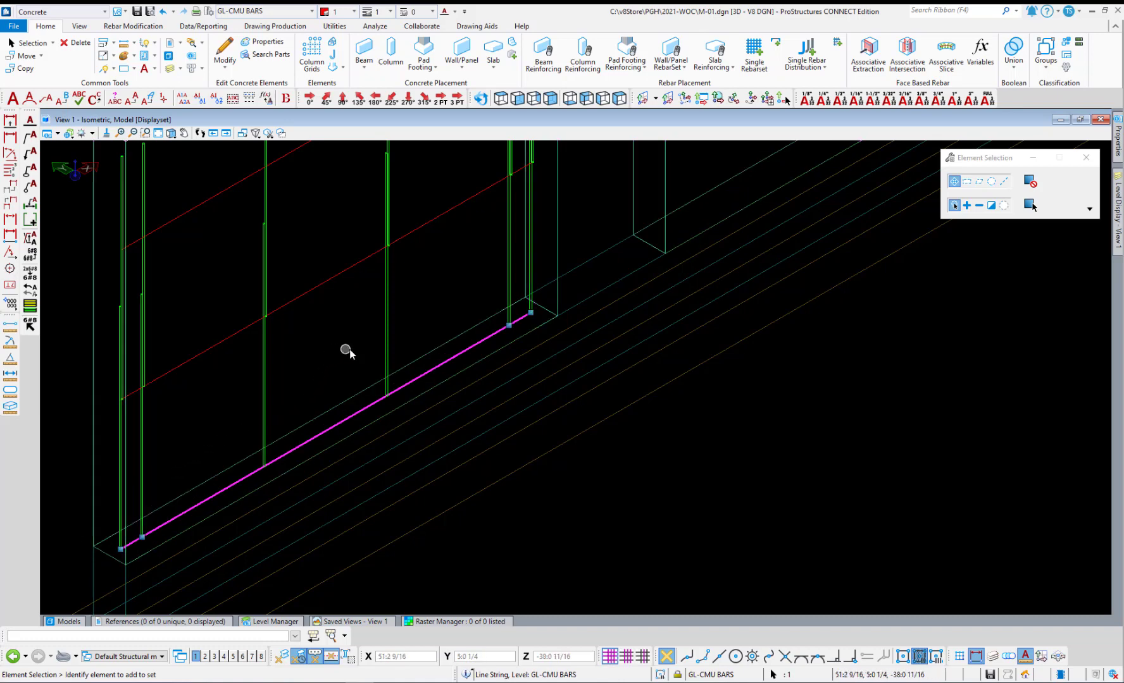
left_click_drag(349, 349, 213, 170)
scroll(181, 294, "down", 2)
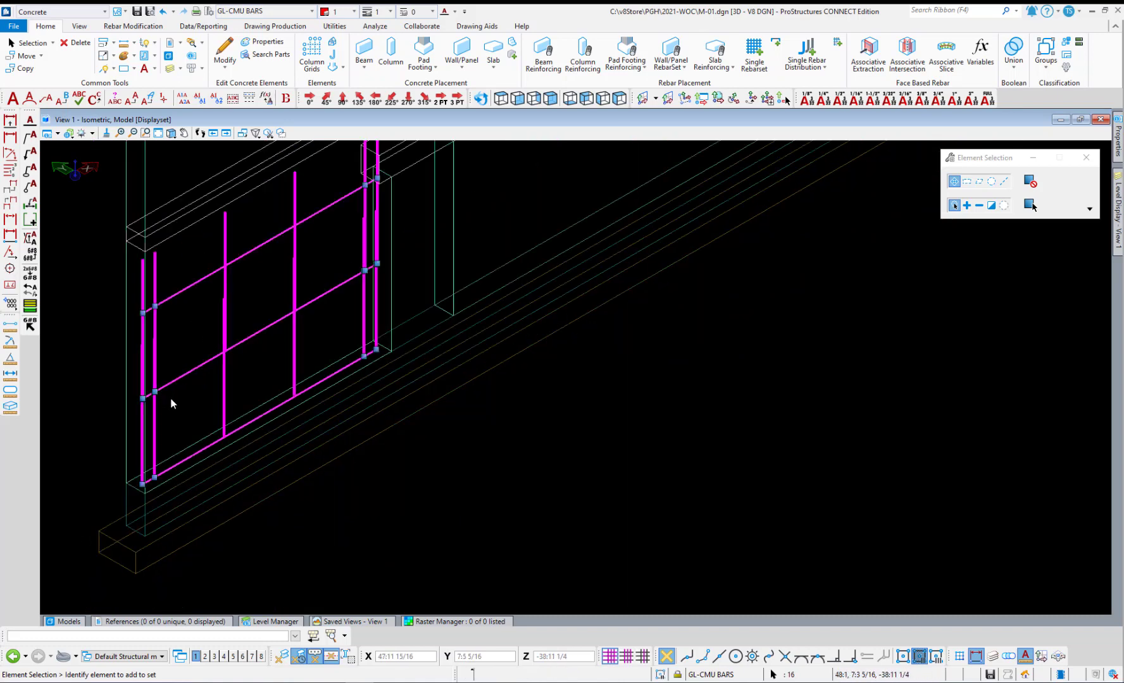
scroll(172, 404, "down", 2)
scroll(195, 383, "up", 2)
scroll(139, 500, "up", 4)
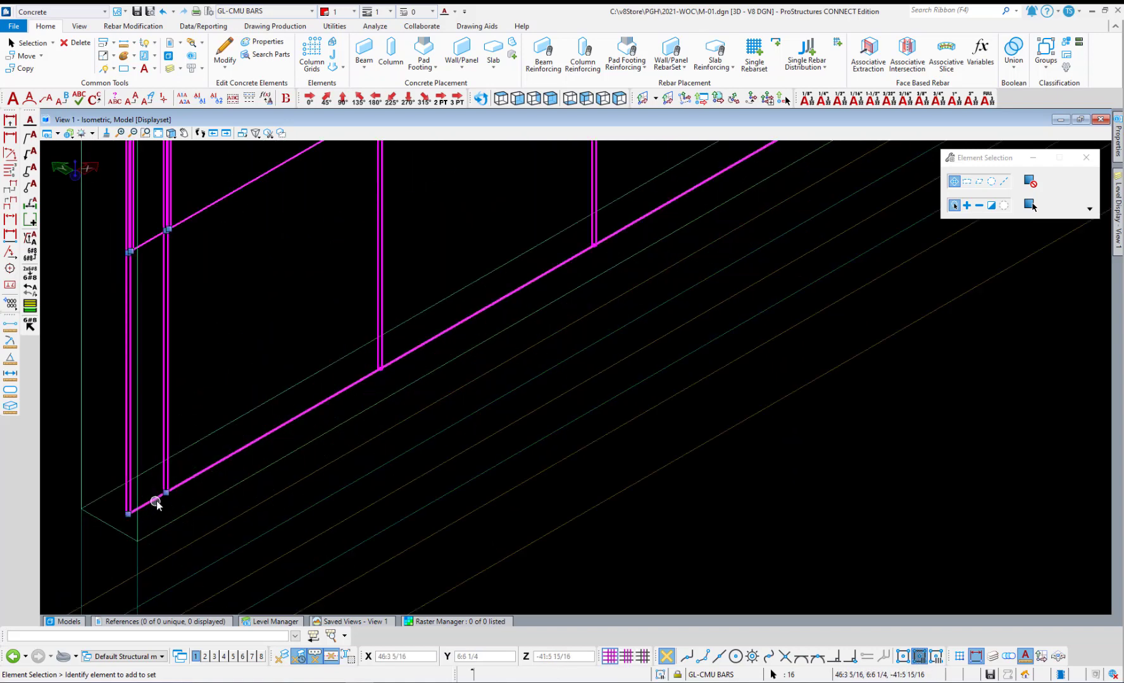
key("space")
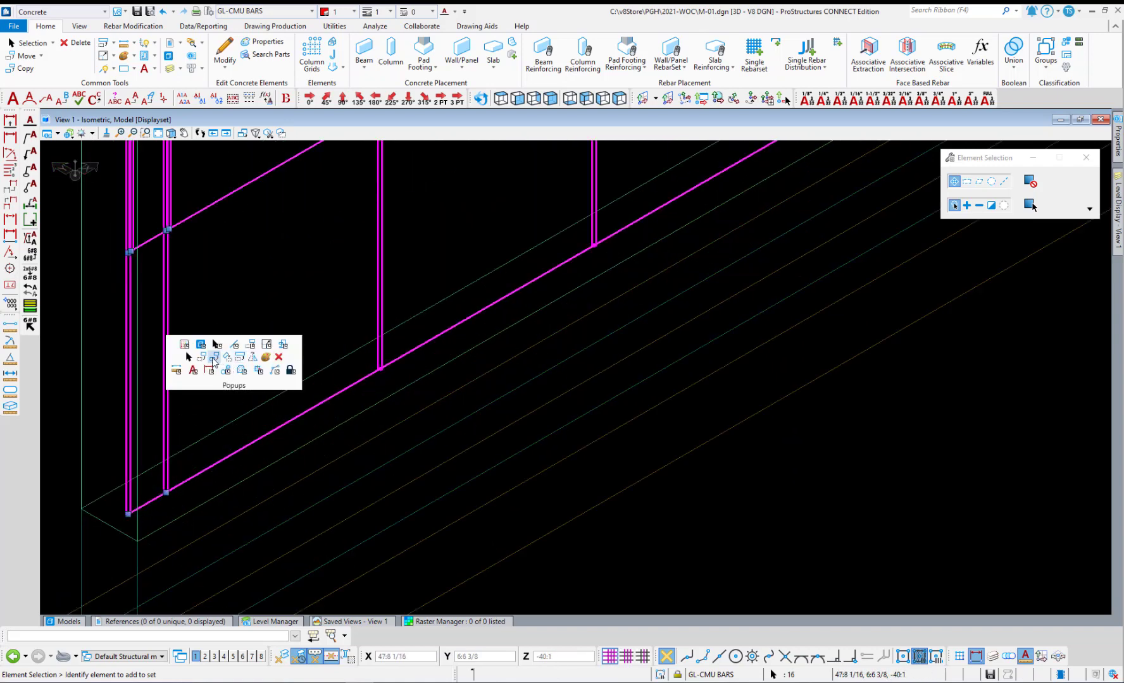
left_click(214, 358)
scroll(120, 513, "up", 6)
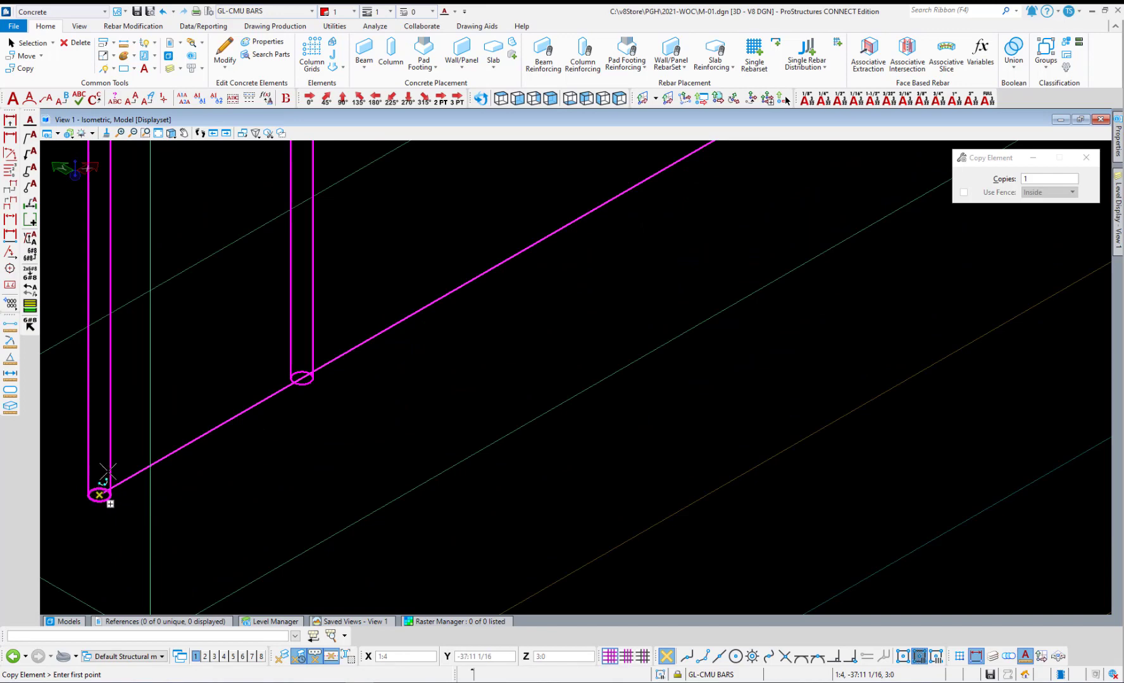
left_click(100, 495)
Place two successive copies straight up the wall, each 8:0 above the previous one, and clear the selection.
scroll(108, 506, "down", 6)
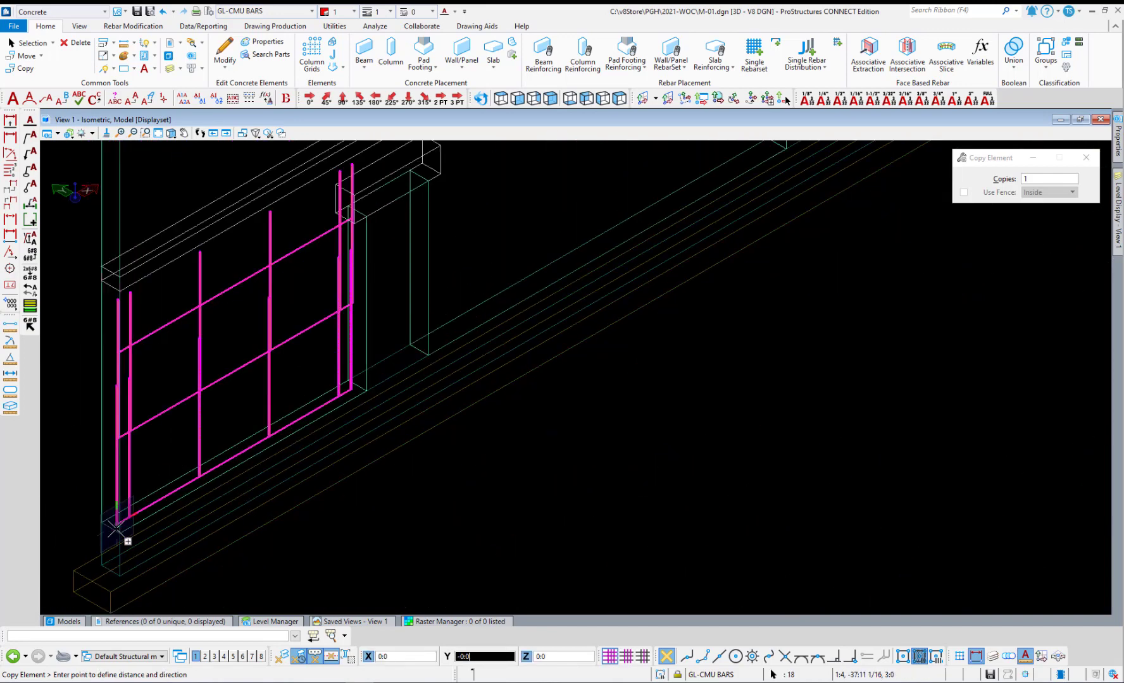
scroll(126, 373, "up", 5)
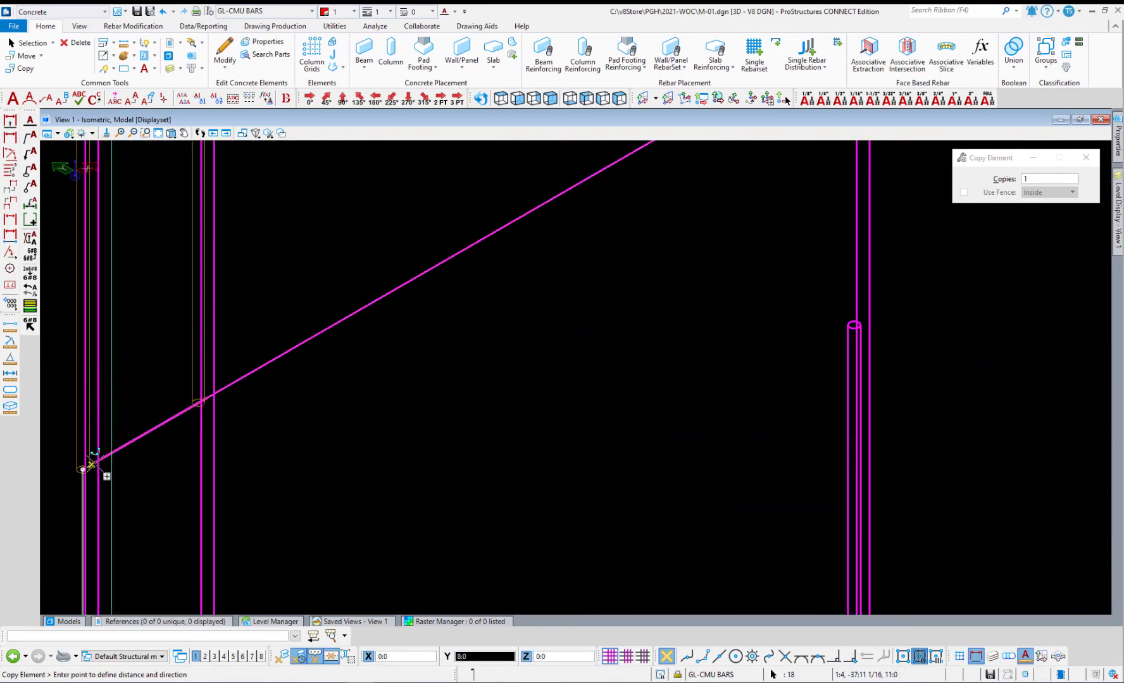
scroll(92, 465, "down", 6)
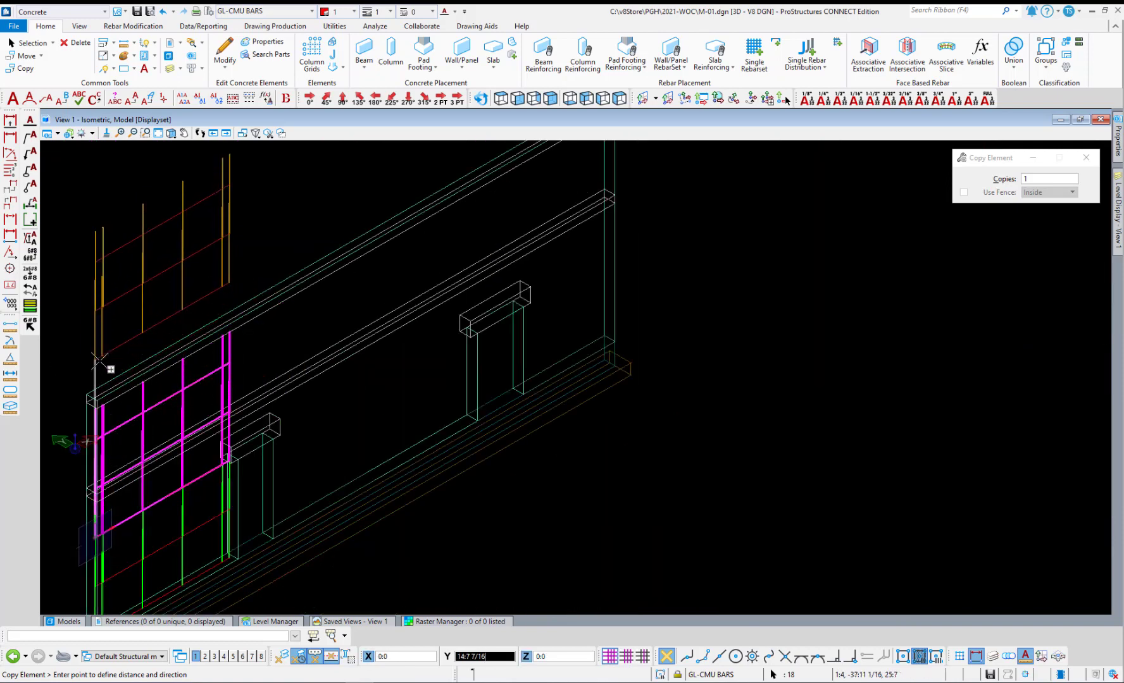
scroll(100, 361, "up", 6)
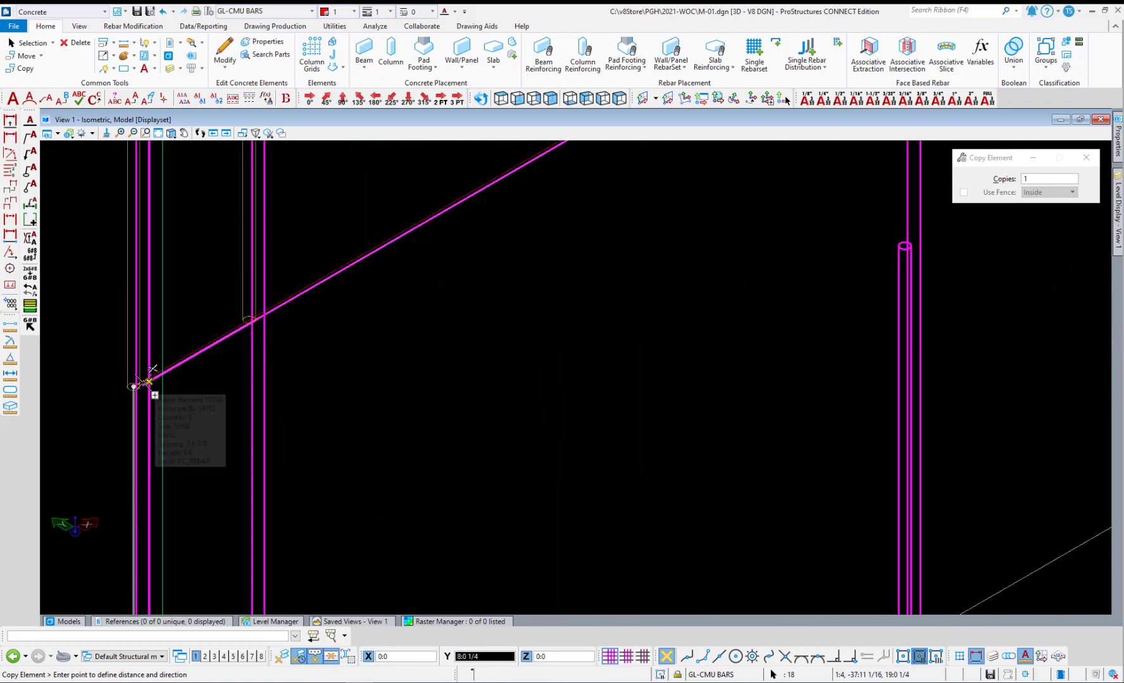
scroll(151, 380, "up", 2)
scroll(136, 405, "up", 2)
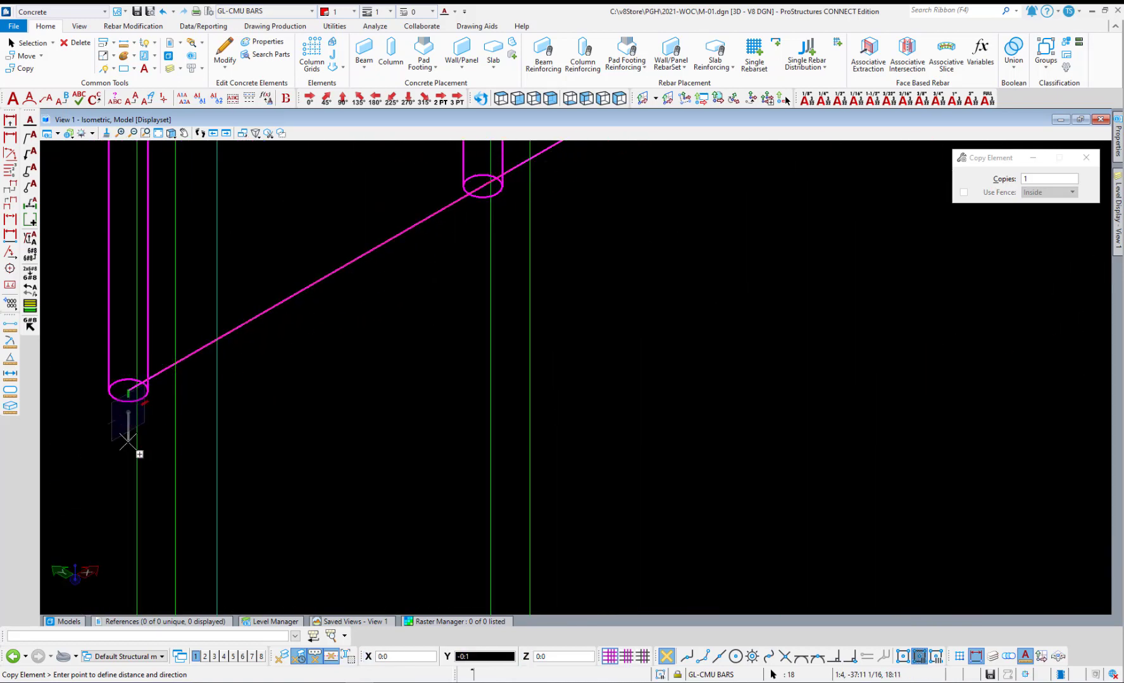
scroll(127, 442, "down", 5)
right_click(129, 443)
left_click(317, 447)
scroll(161, 491, "down", 5)
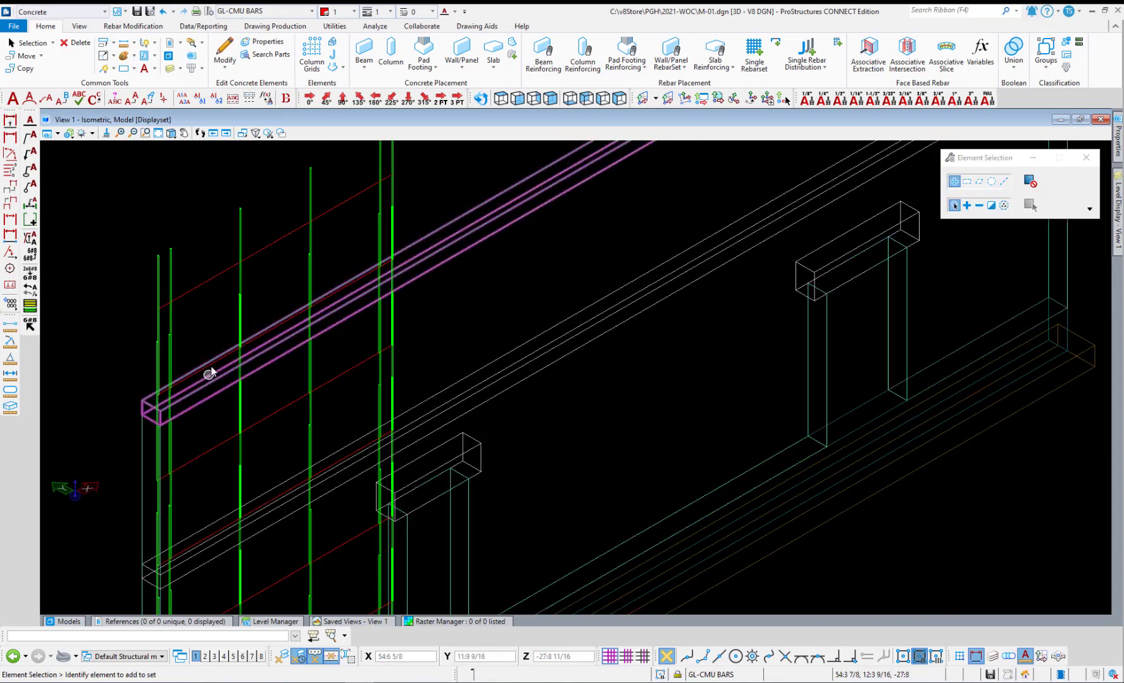
Delete the topmost bar set and the topmost guide line above the wall.
scroll(222, 354, "up", 2)
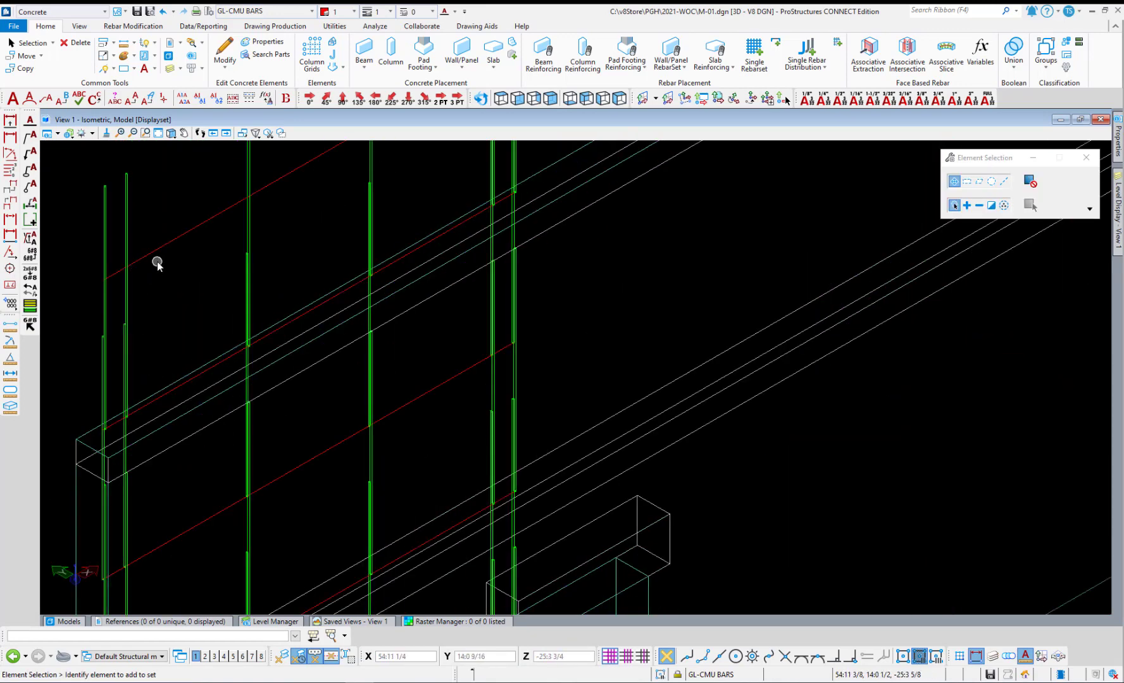
left_click(133, 245)
key("Delete")
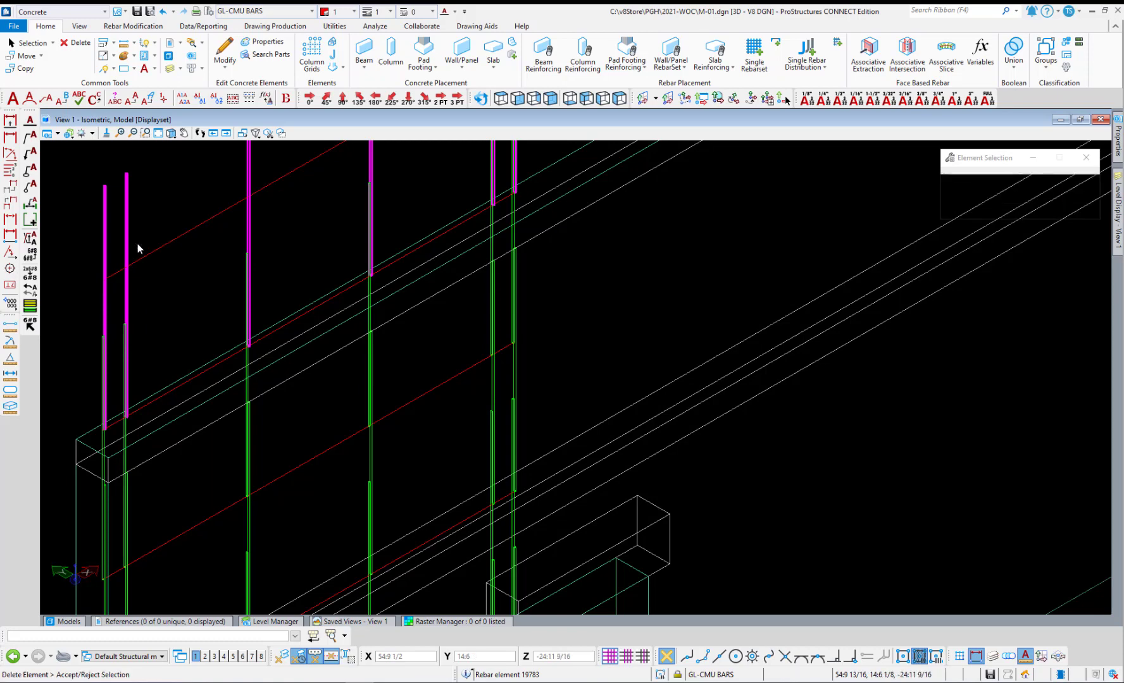
scroll(156, 409, "up", 3)
scroll(282, 374, "down", 3)
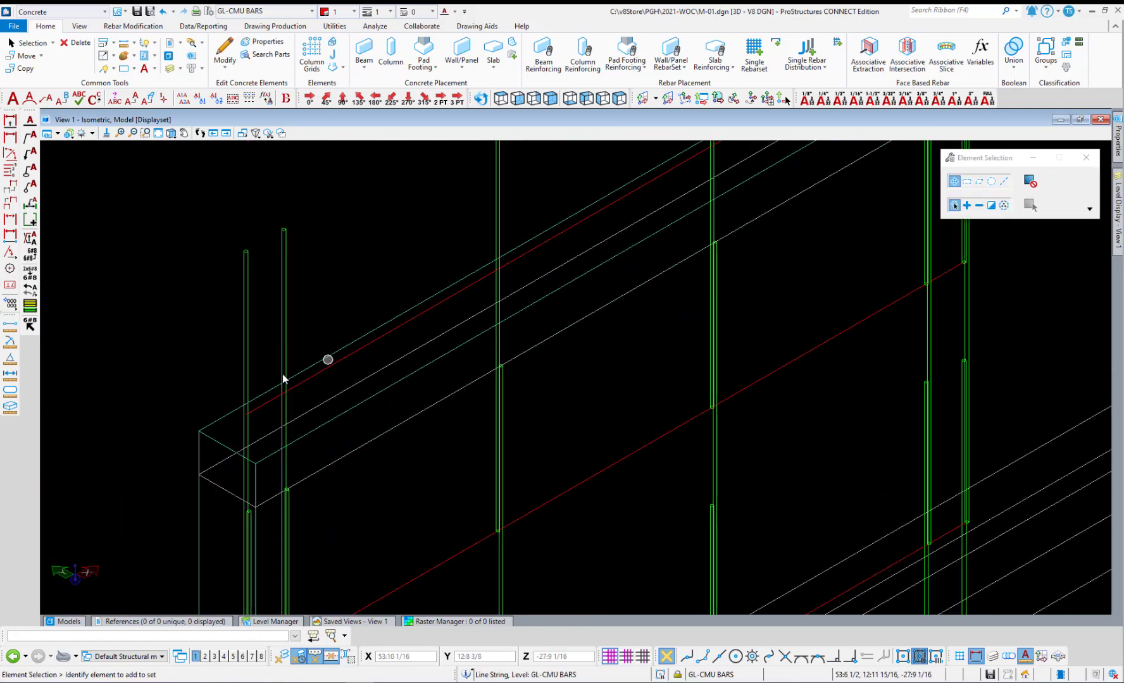
Move the topmost guide line, viewed from the front, straight down to 0:2 below the top of the wall.
scroll(228, 407, "up", 3)
scroll(133, 402, "down", 3)
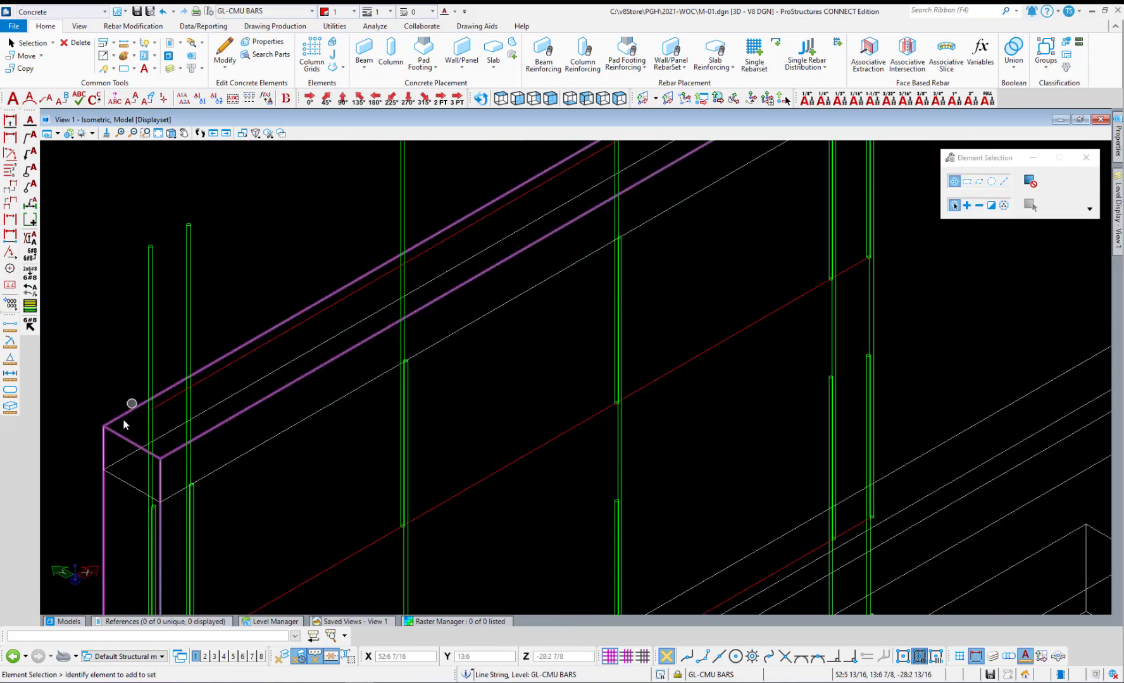
left_click(517, 98)
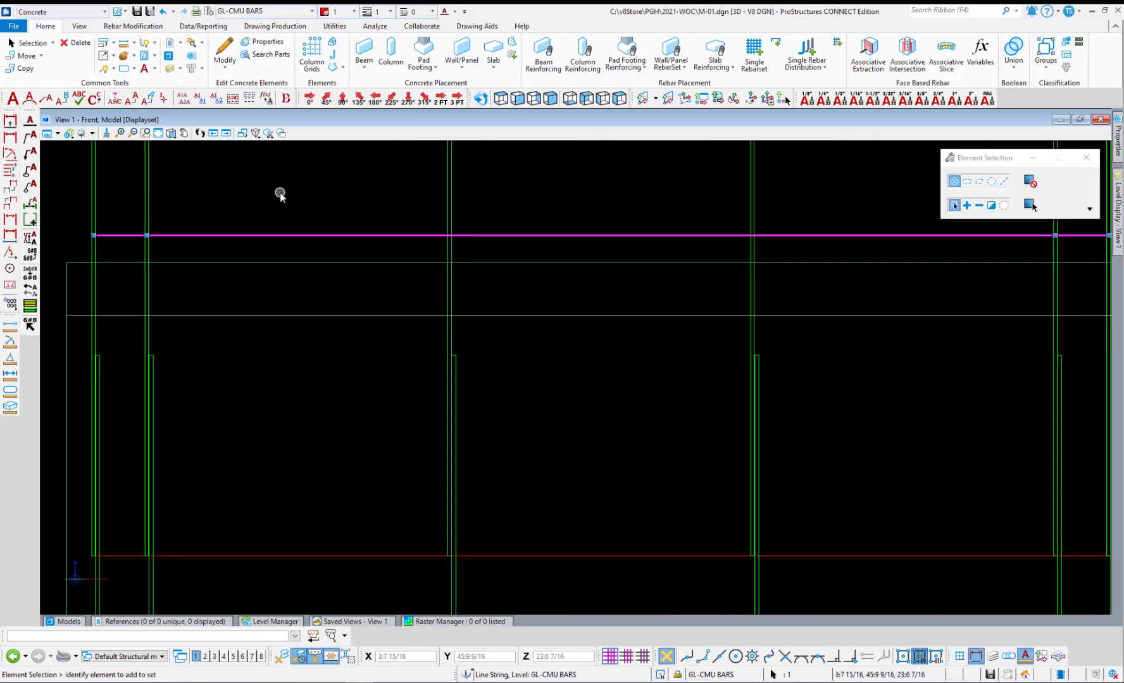
key("space")
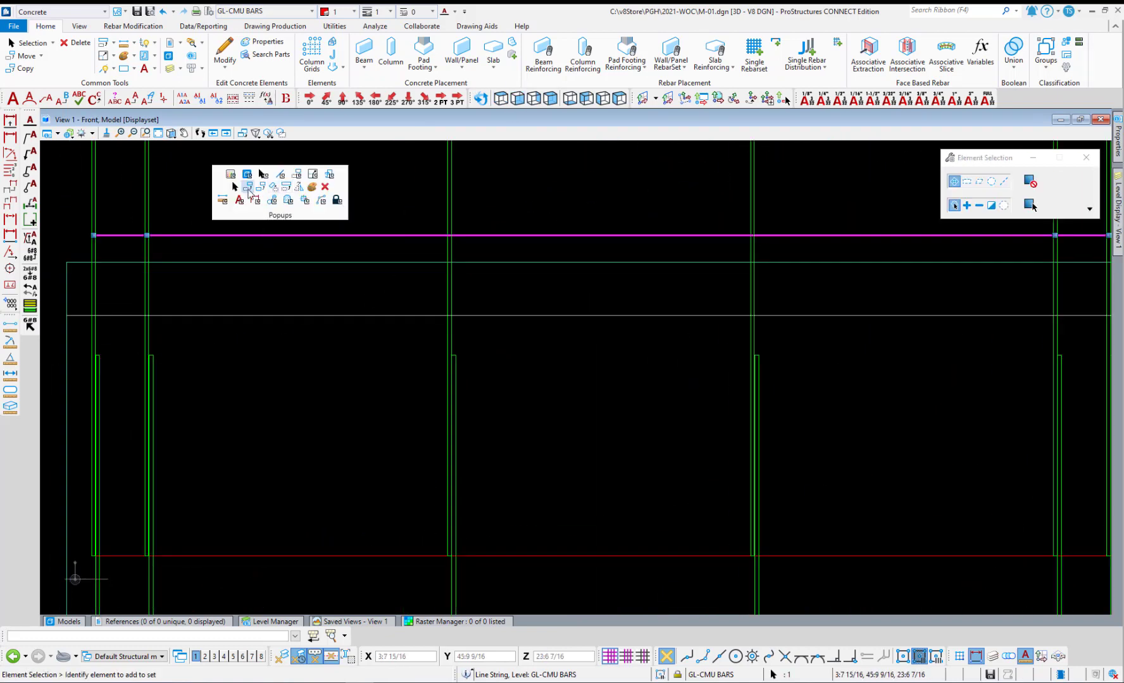
left_click(247, 189)
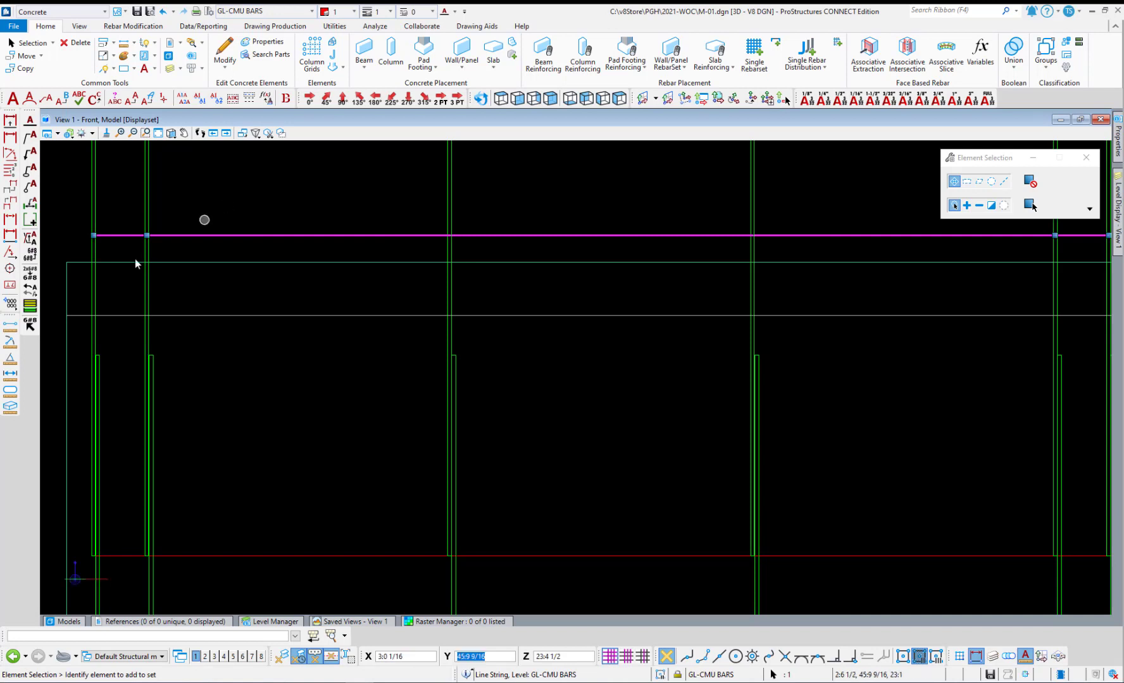
left_click(172, 238)
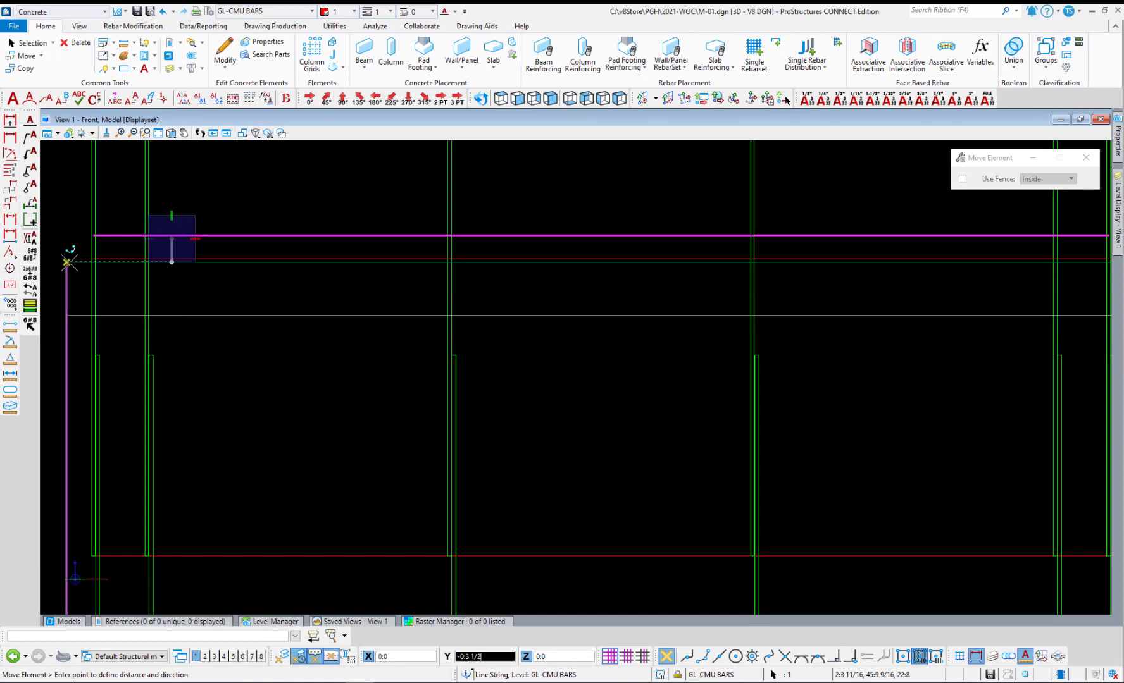
left_click(67, 261)
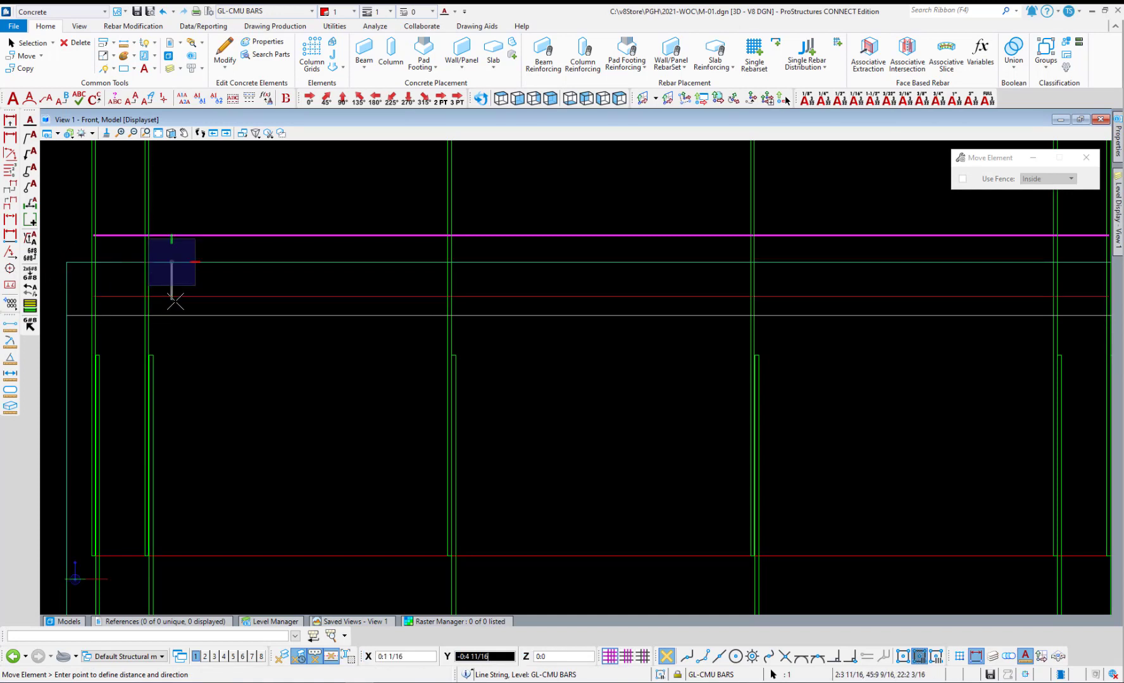
left_click(173, 298)
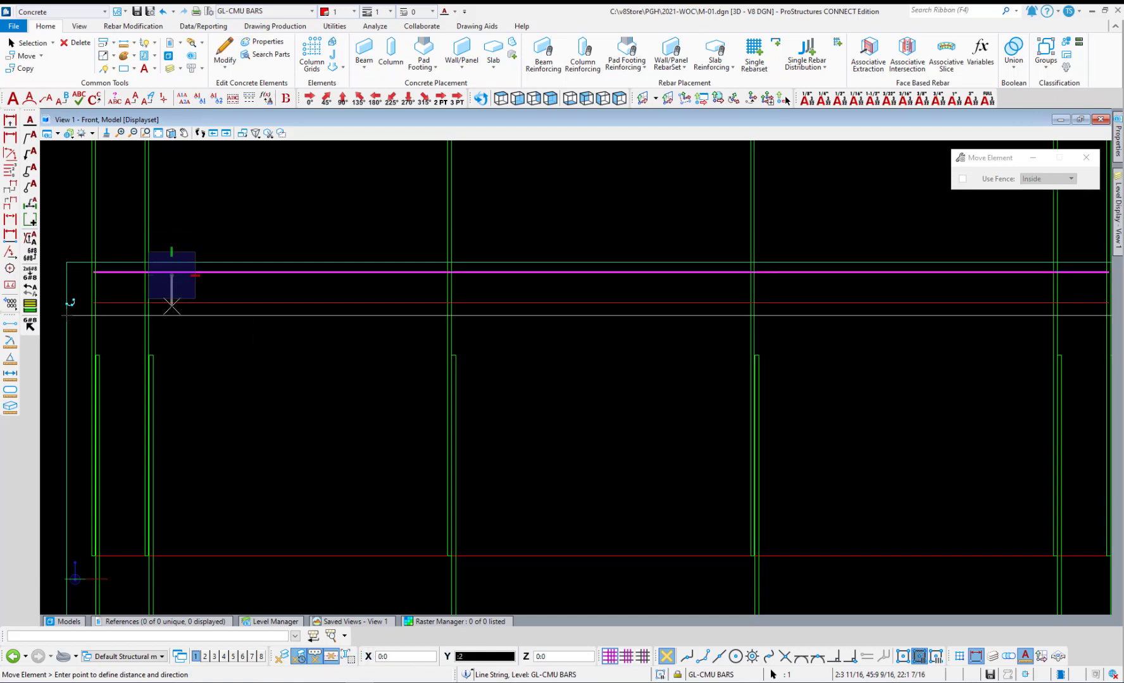
Change the end condition of the topmost bar set from a projection to a 90 degree hook.
left_click(147, 209)
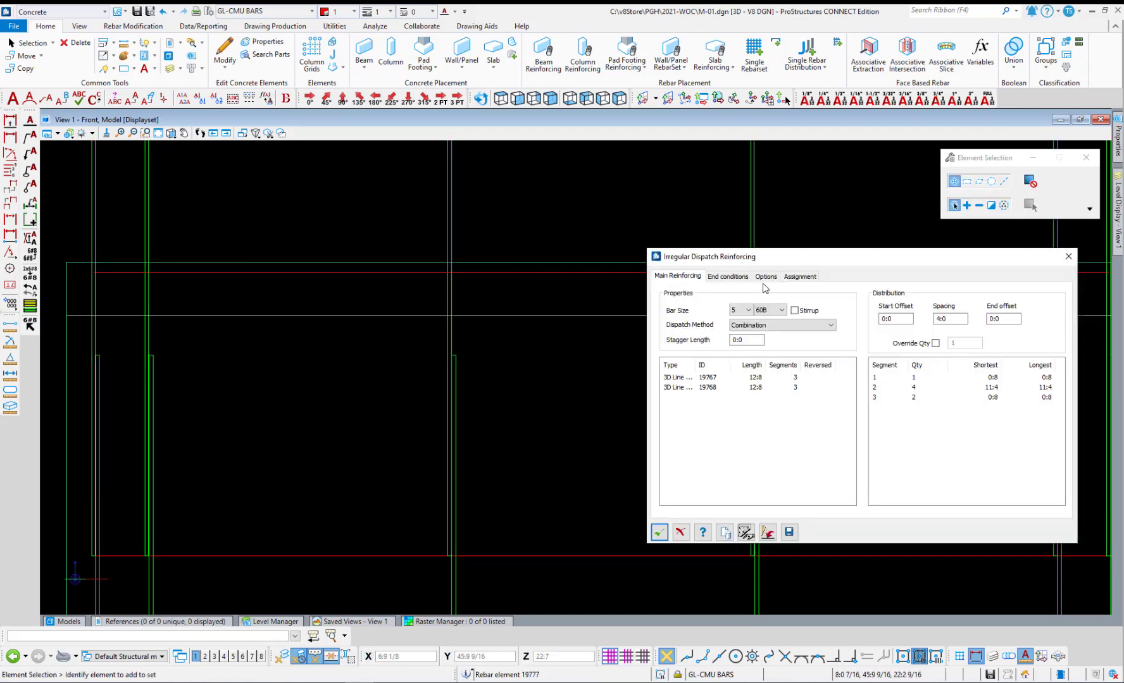
left_click(727, 277)
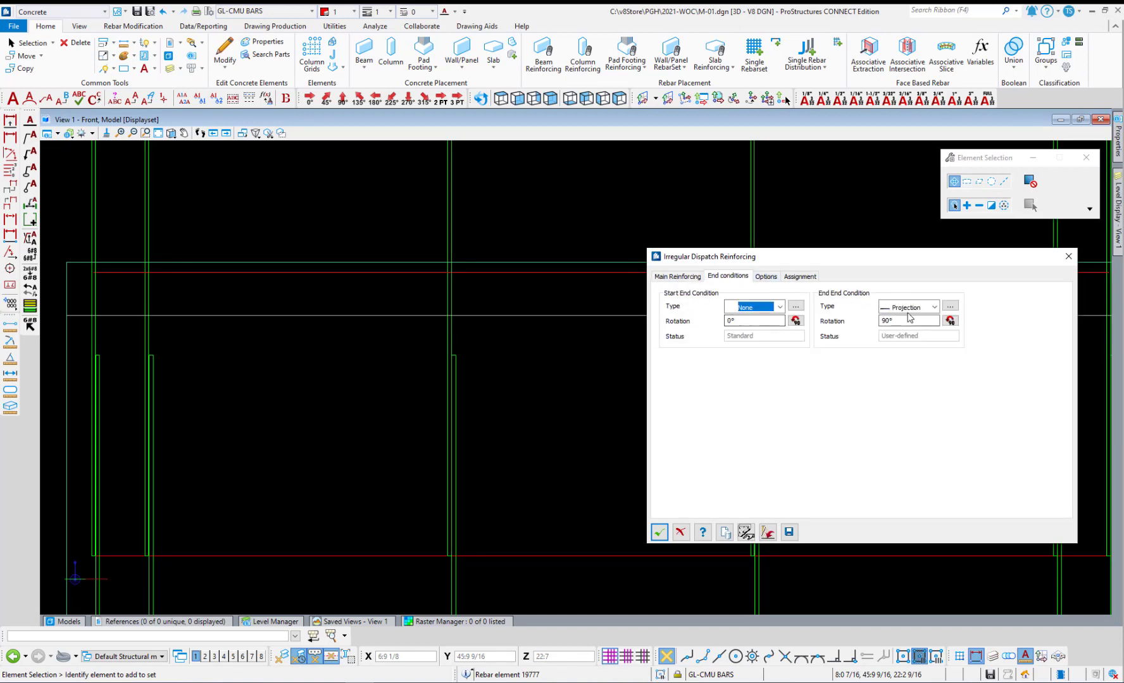
left_click(935, 307)
left_click(911, 329)
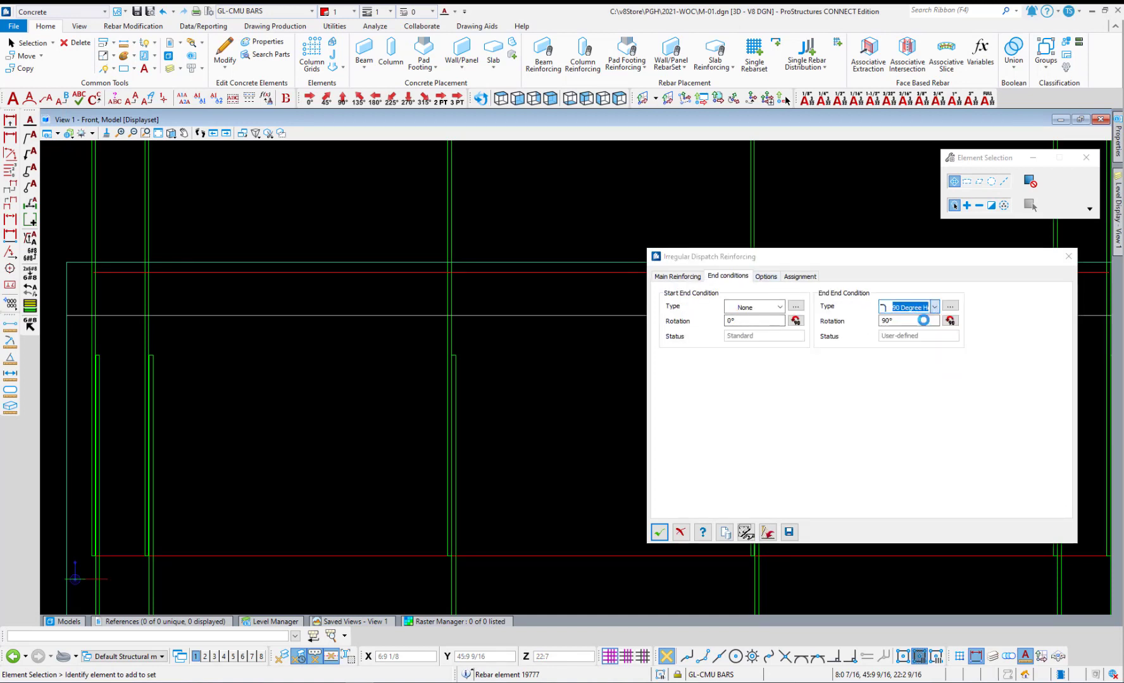
left_click(575, 391)
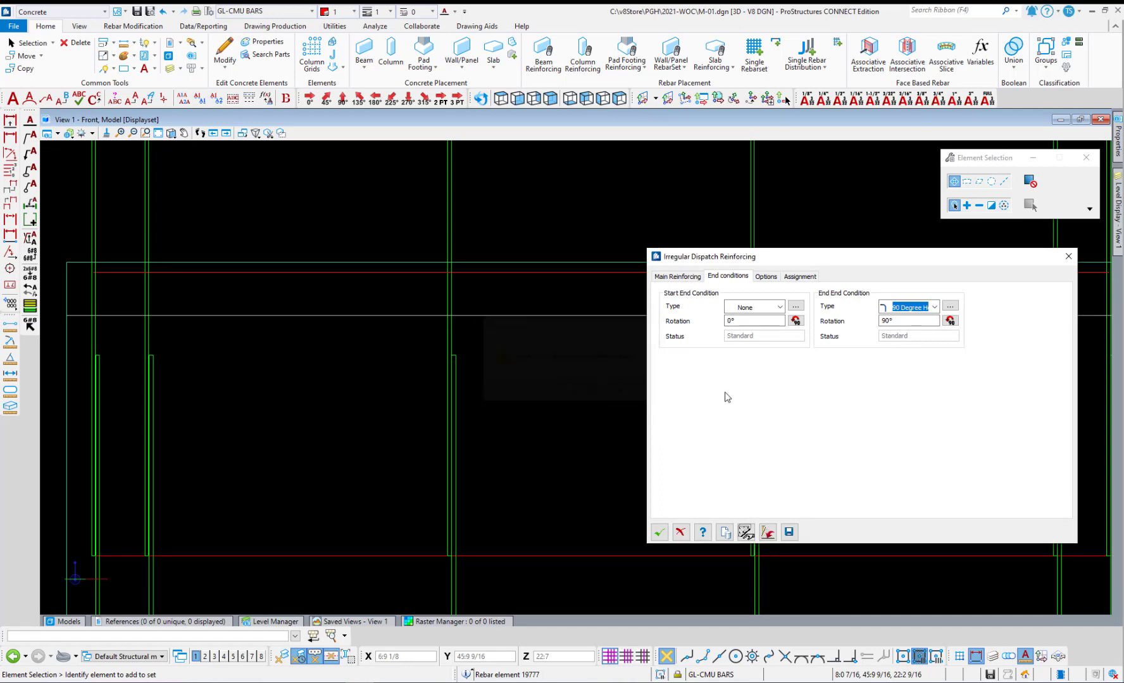
left_click(795, 534)
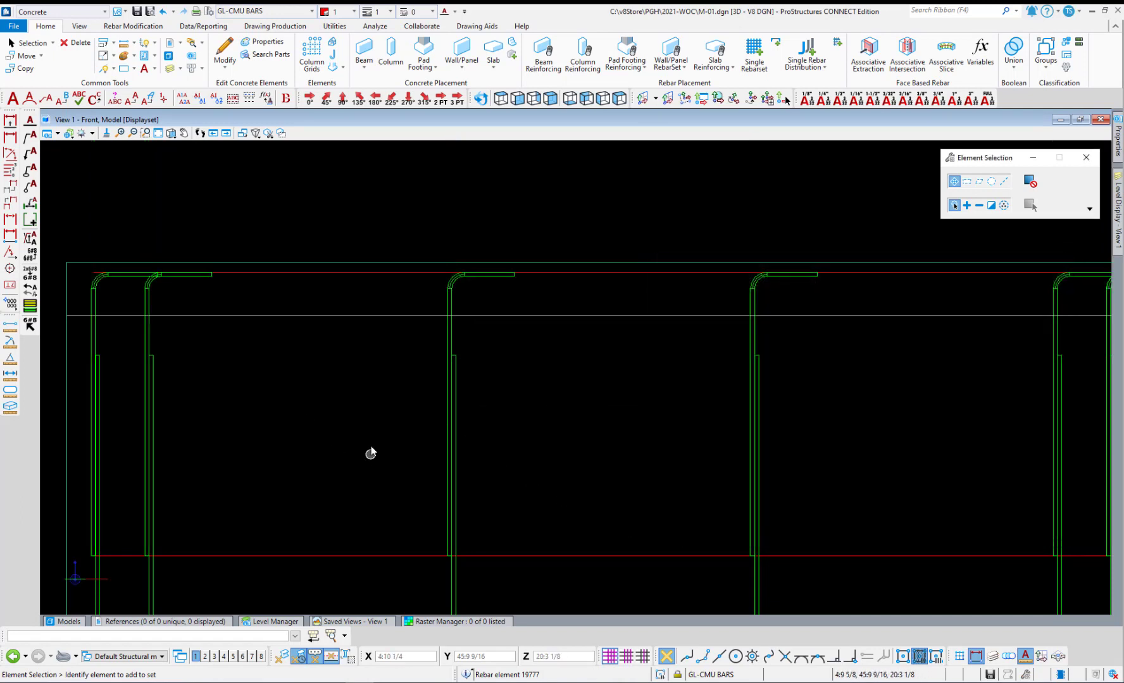
Copy all guide lines and bar sets from the wall's end to the far jamb of the first door opening and clear the selection.
scroll(334, 256, "down", 2)
scroll(269, 264, "down", 1)
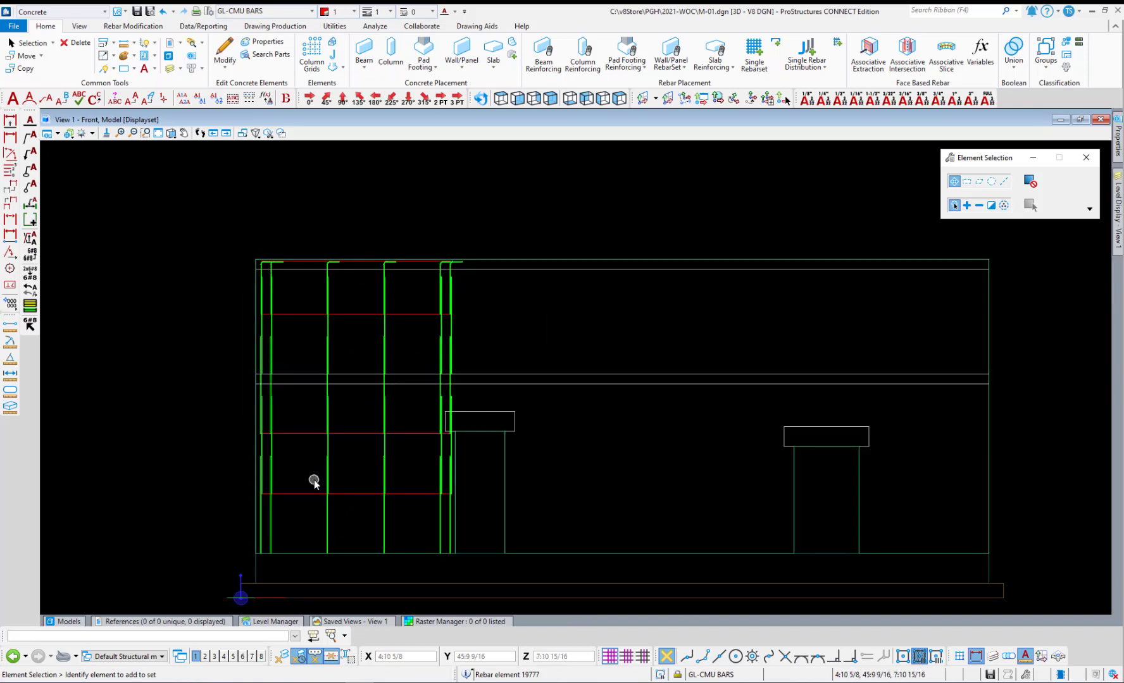
left_click_drag(233, 235, 473, 572)
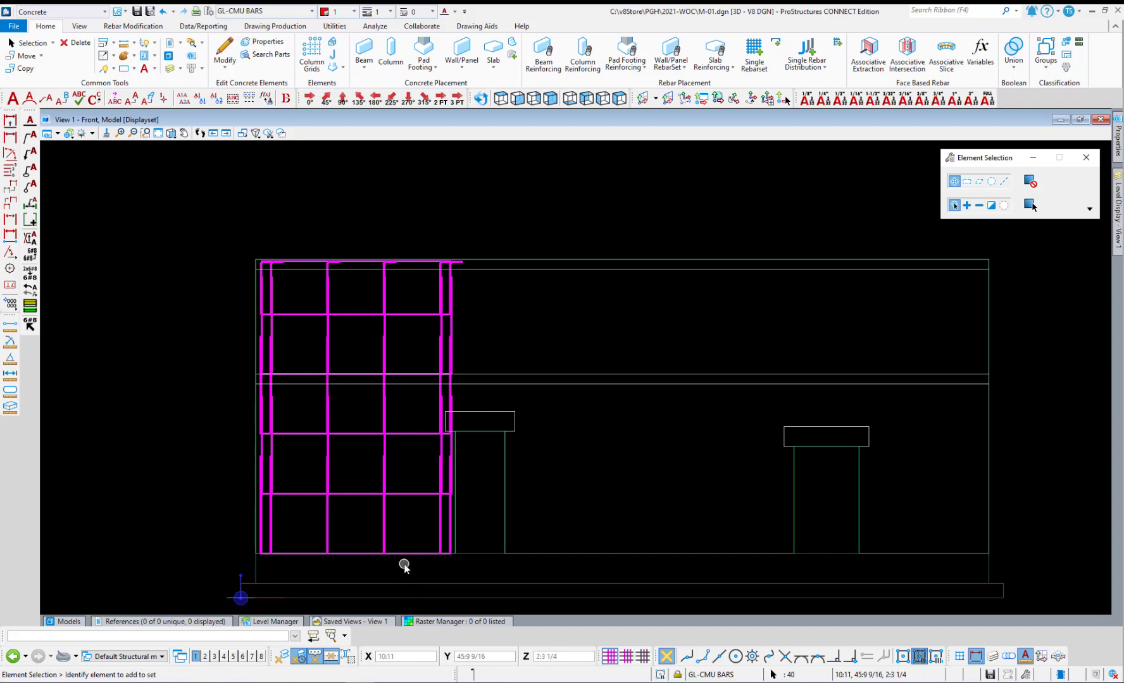
left_click(22, 70)
scroll(261, 535, "up", 8)
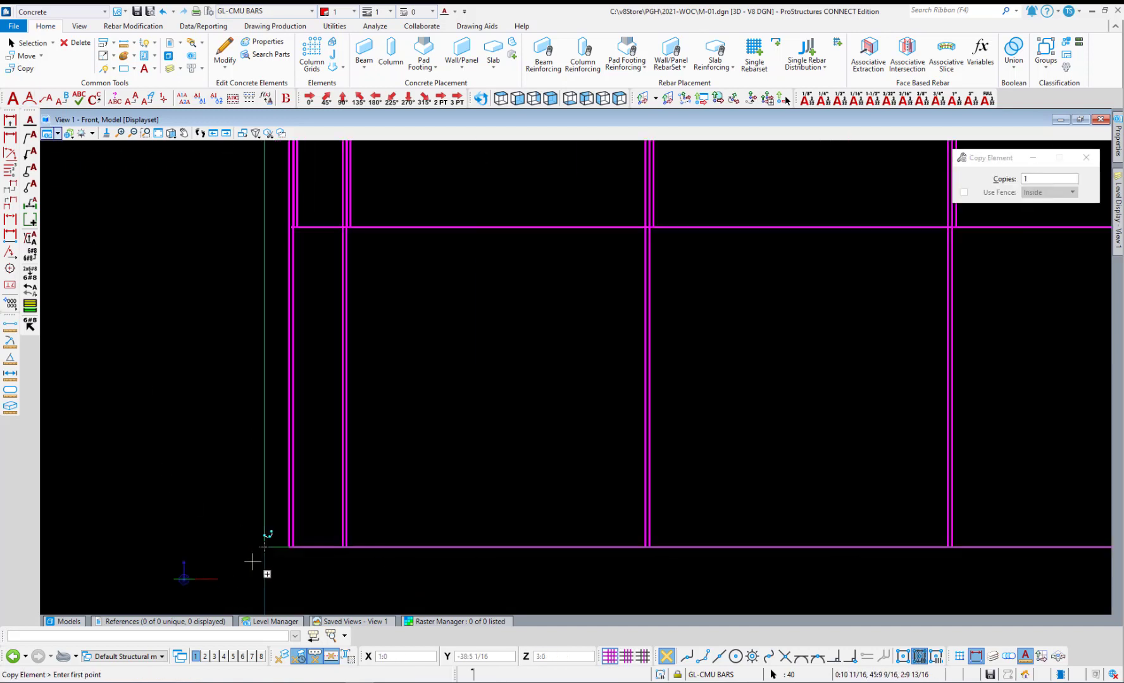
left_click(269, 526)
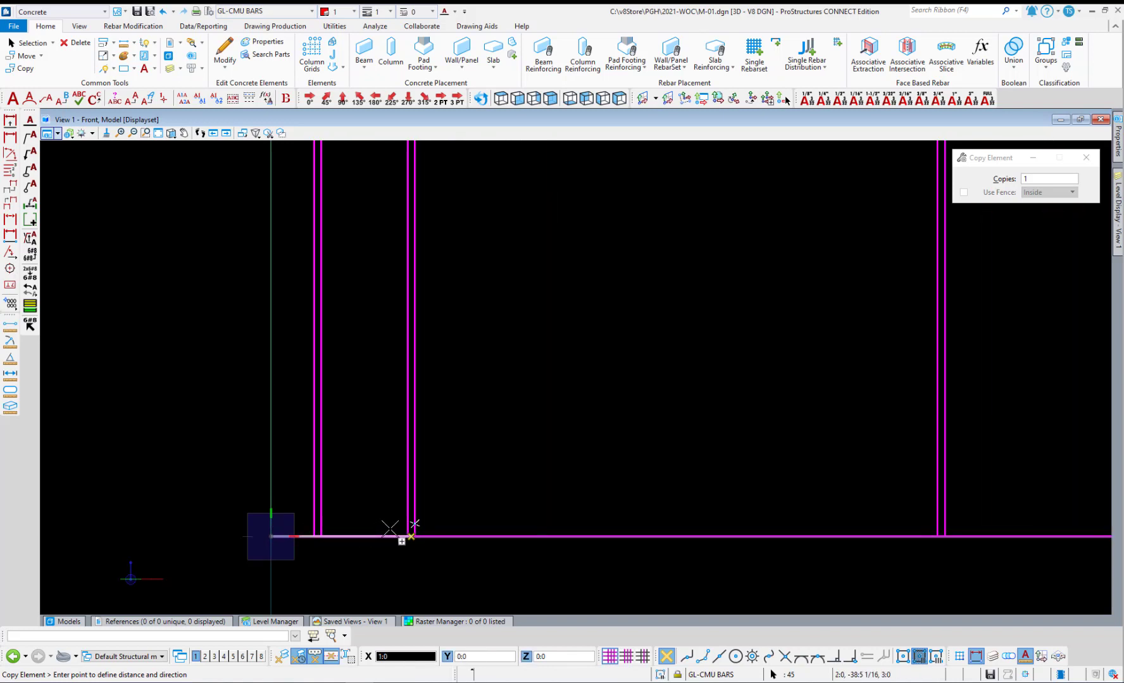
scroll(233, 524, "down", 2)
scroll(241, 528, "down", 9)
scroll(491, 519, "up", 6)
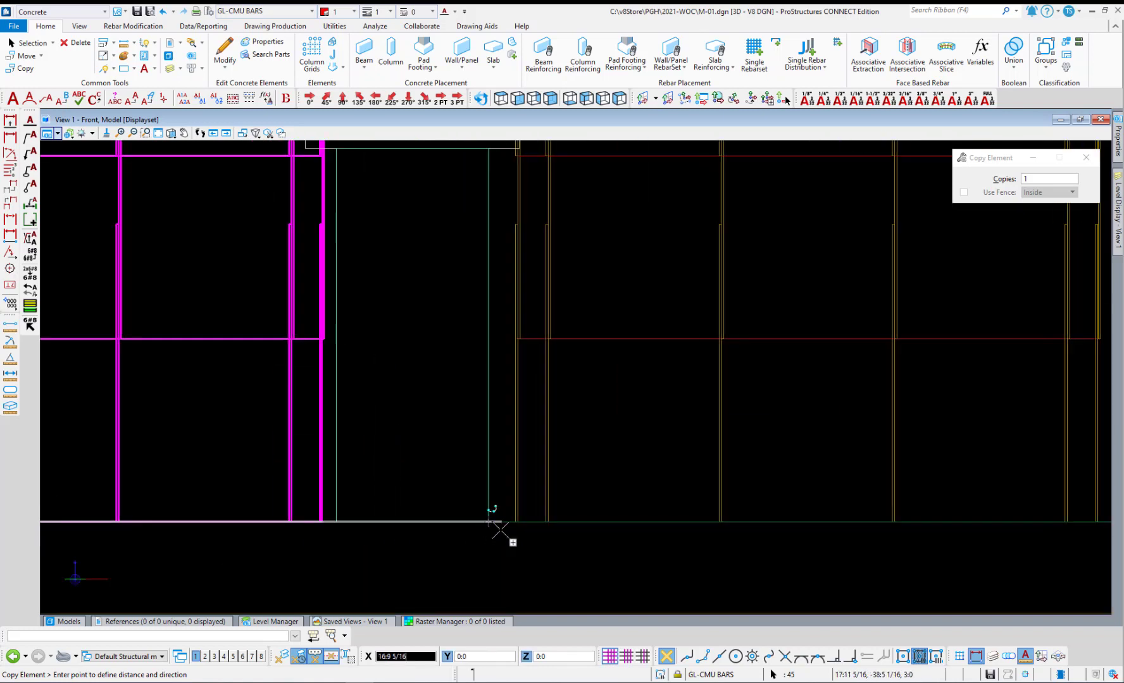
left_click(488, 522)
right_click(409, 467)
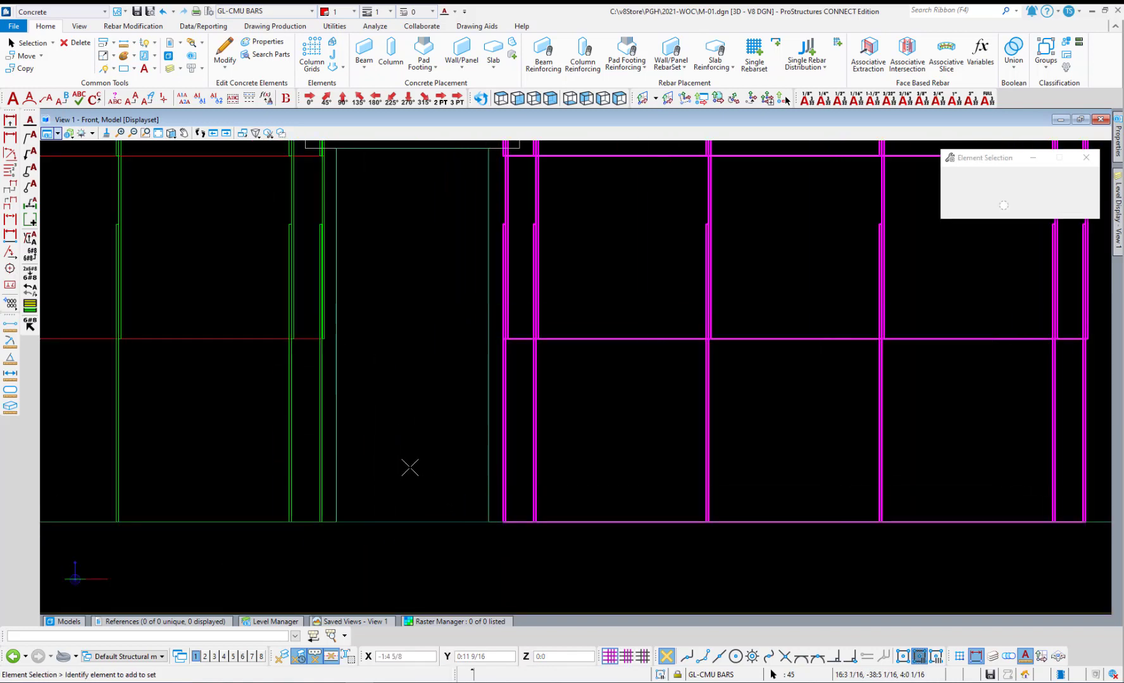
left_click(409, 467)
Start the Stretch command and fence the copied set's last two bar columns over the full wall height.
scroll(253, 511, "down", 4)
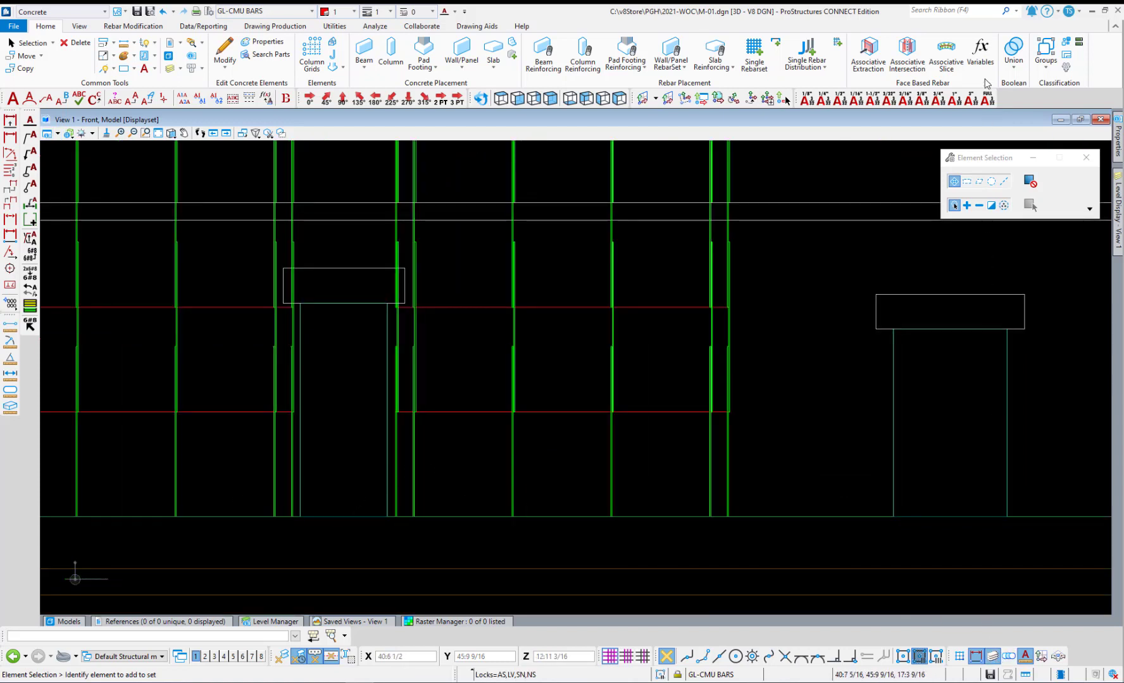
type("st")
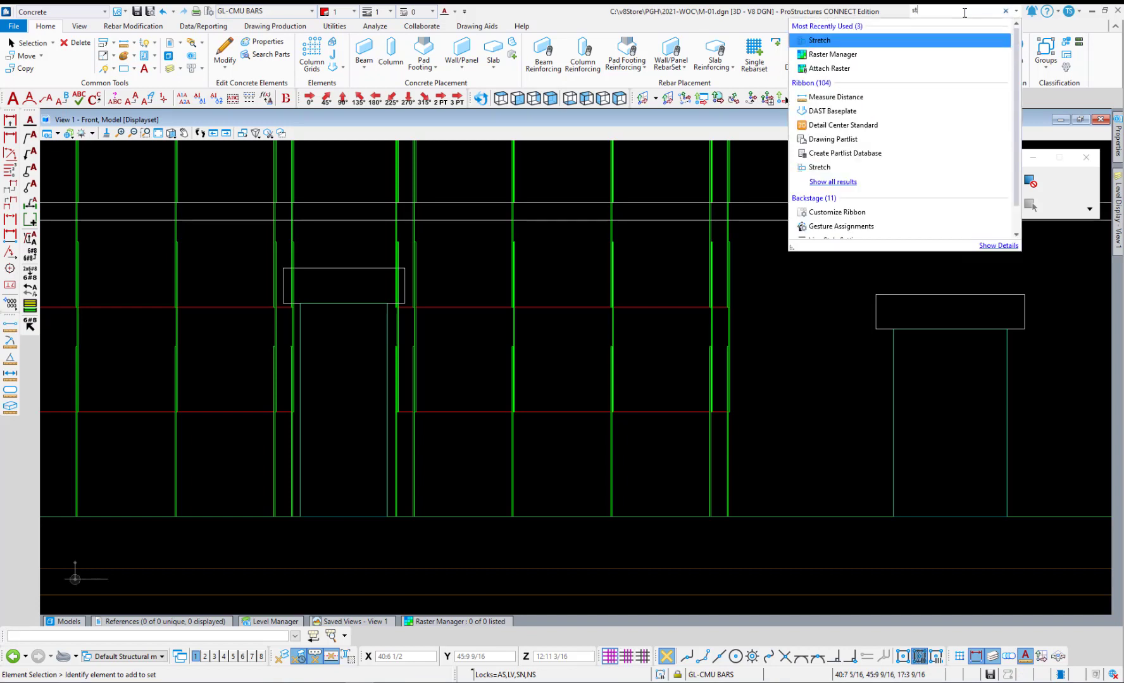
left_click(899, 42)
scroll(585, 337, "down", 2)
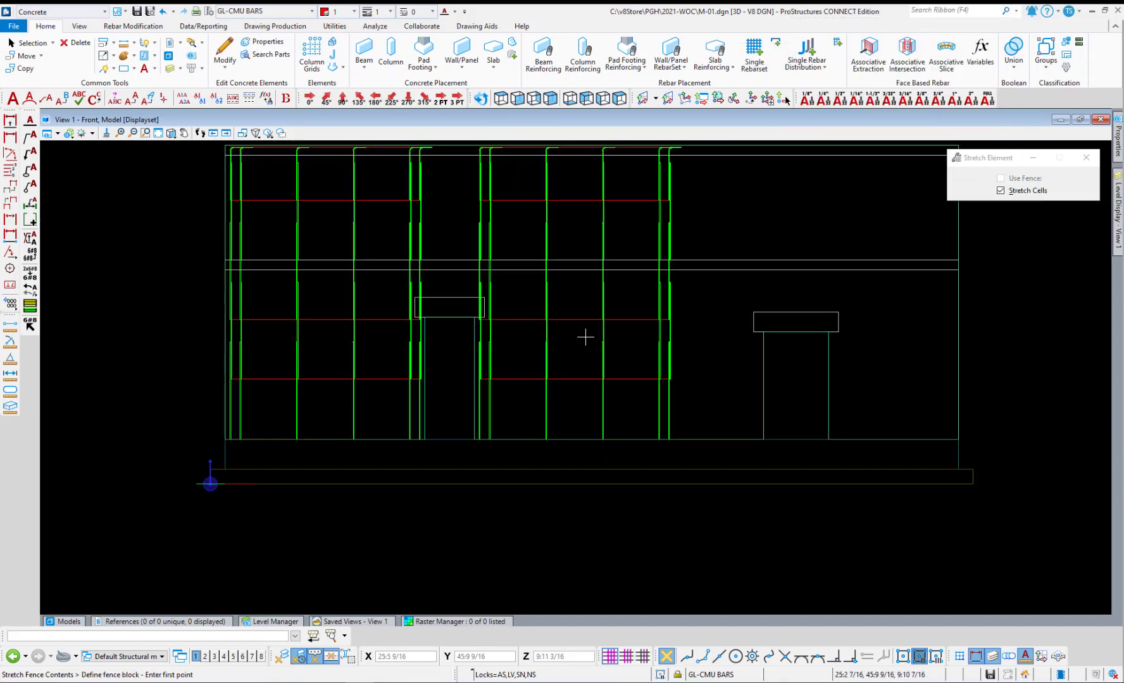
scroll(607, 287, "down", 2)
scroll(660, 238, "up", 2)
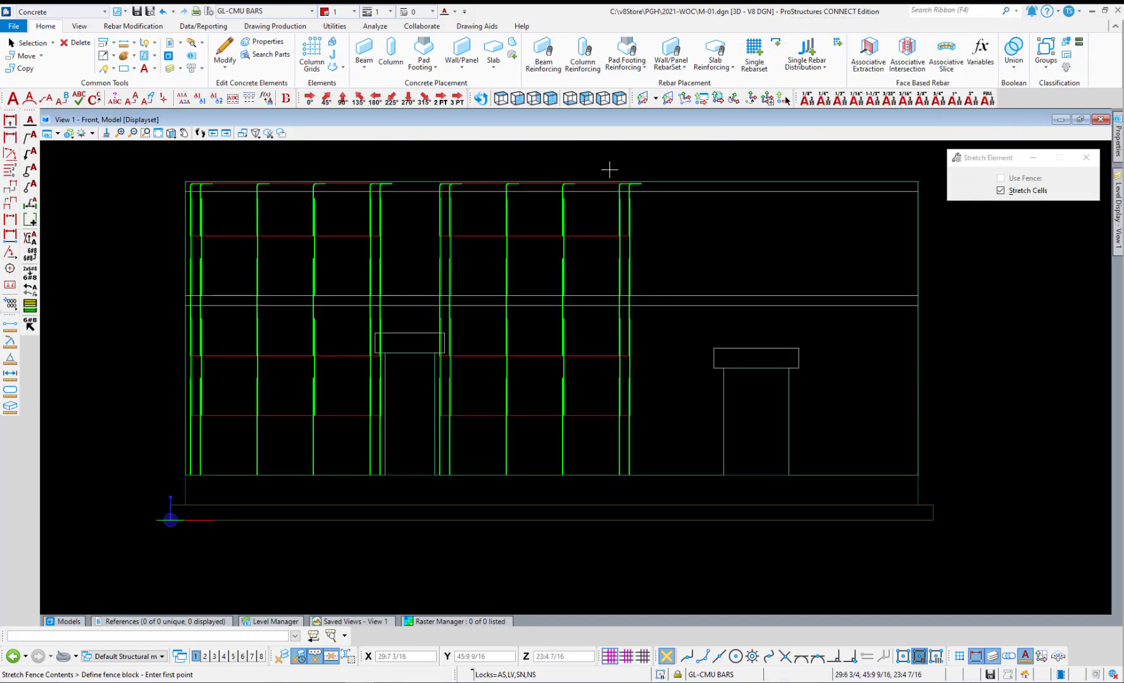
left_click(651, 486)
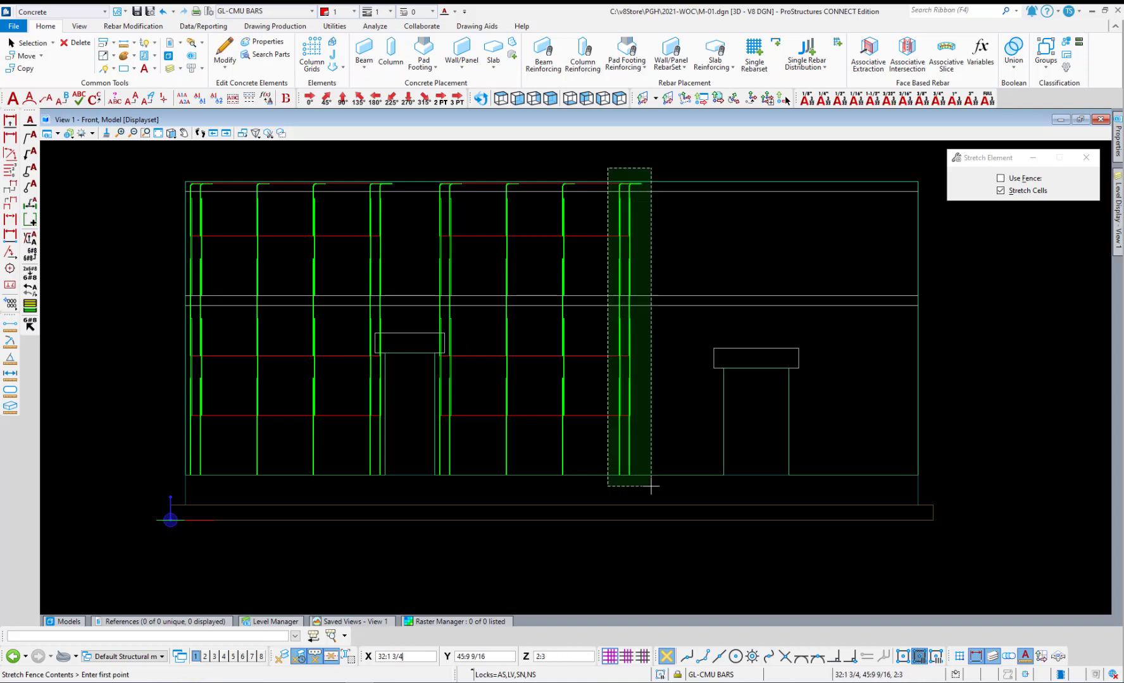
Stretch the fenced bars horizontally from the last bar's base to 0:4 short of the second opening's near jamb.
scroll(639, 414, "up", 10)
scroll(565, 434, "up", 3)
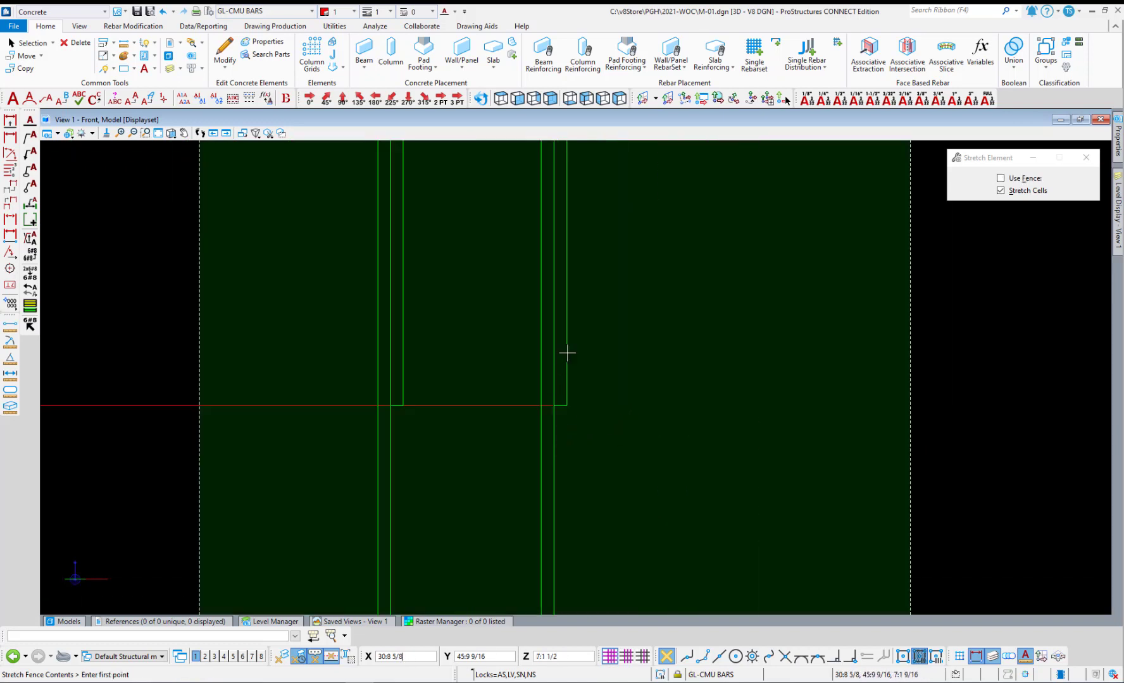
scroll(567, 332, "down", 8)
scroll(550, 538, "up", 10)
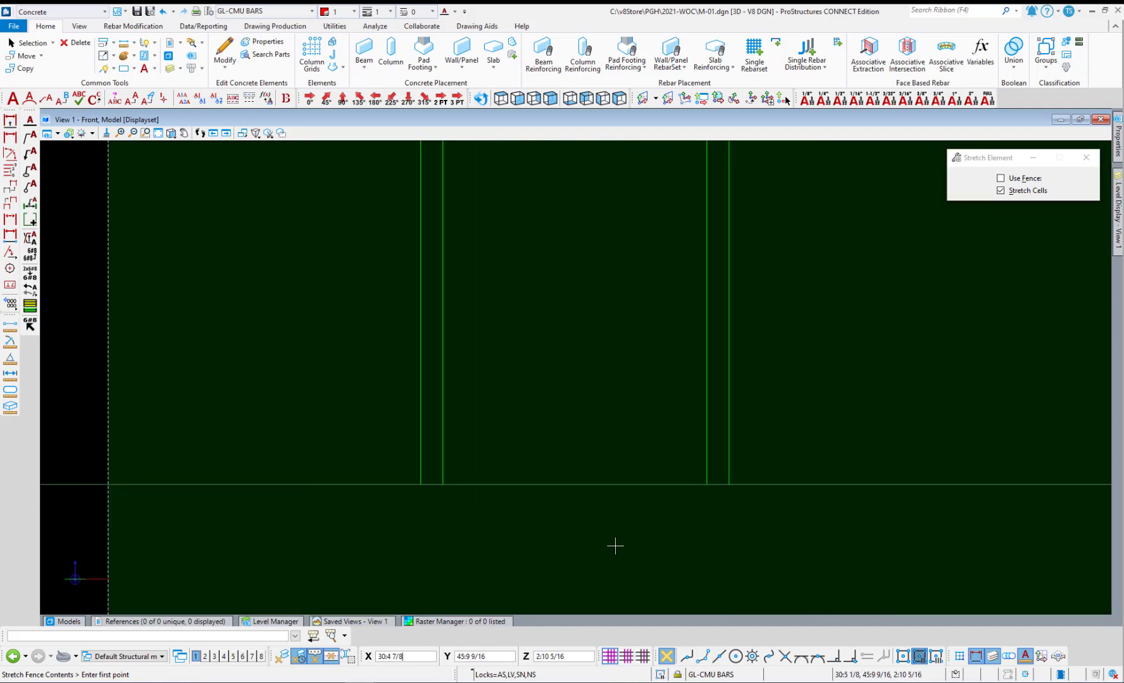
left_click(729, 484)
scroll(718, 482, "down", 6)
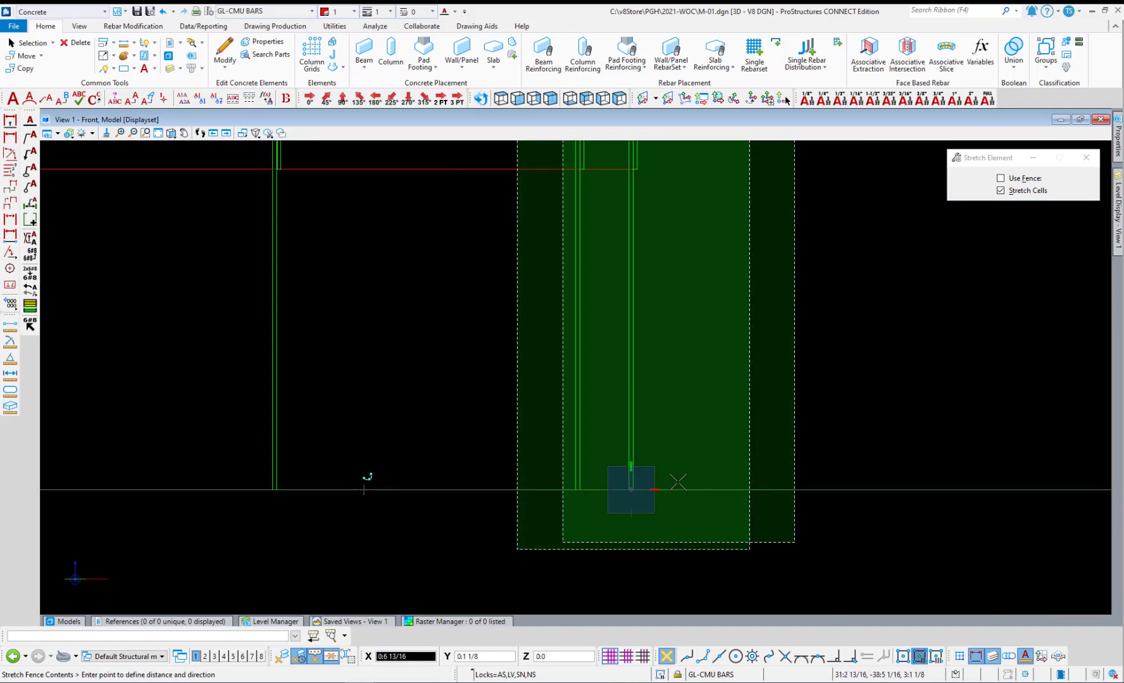
scroll(658, 481, "down", 5)
scroll(705, 485, "up", 3)
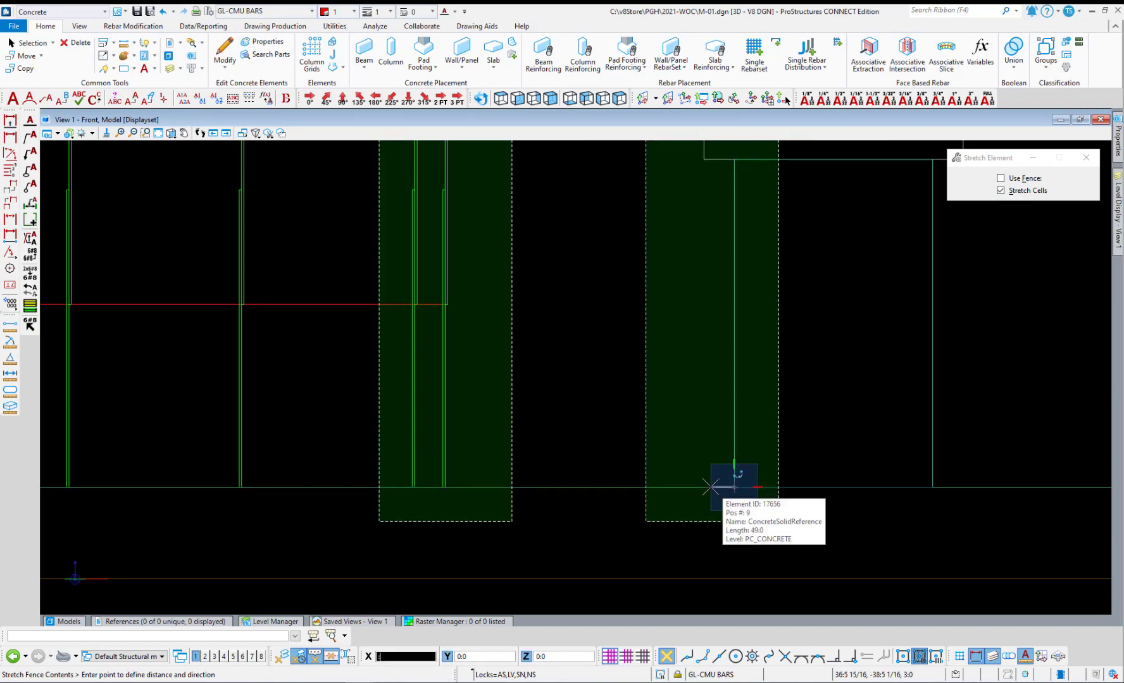
type("4")
left_click(617, 439)
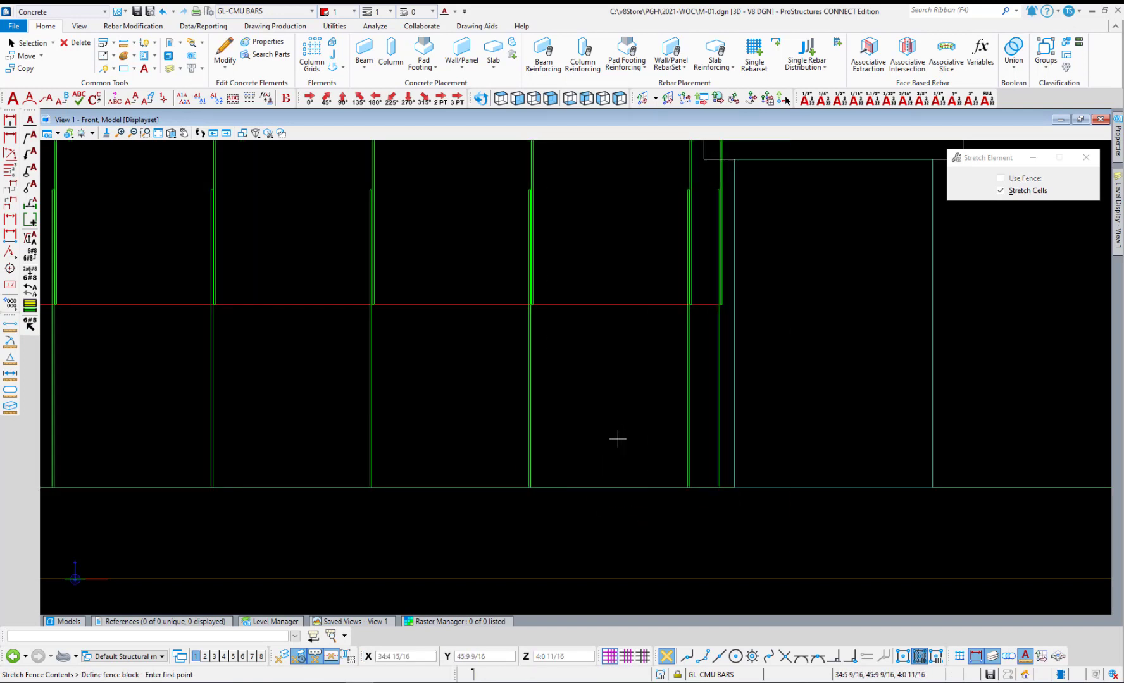
scroll(561, 488, "down", 2)
key("Escape")
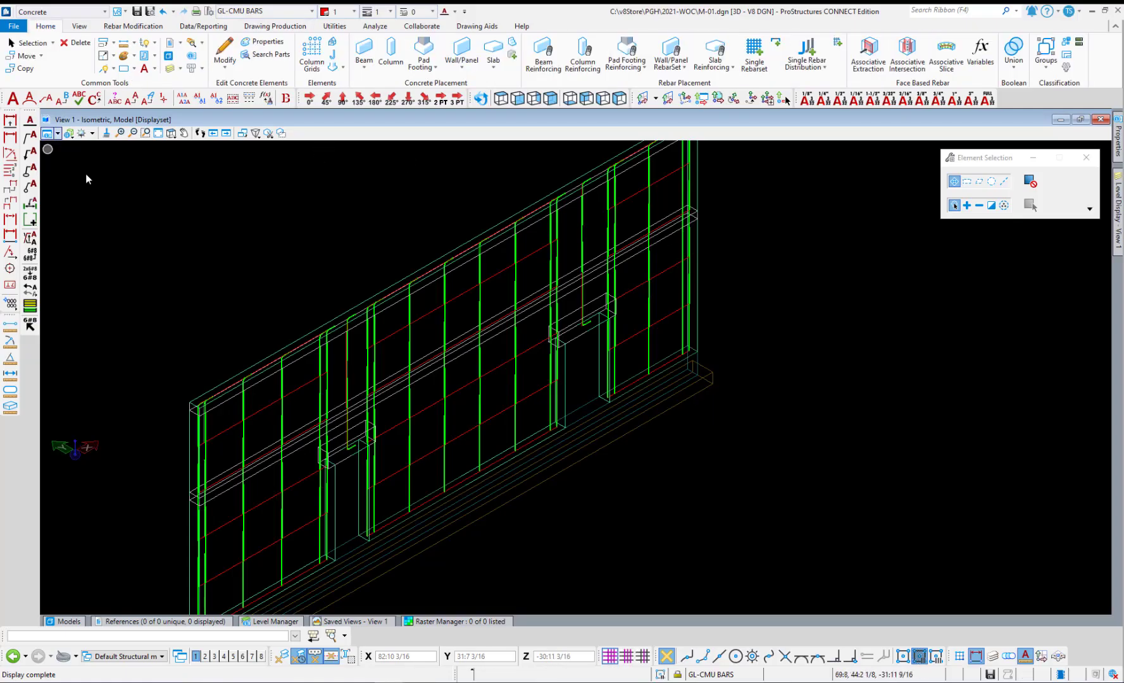
Apply Beam Reinforcing with the current settings to the bond beam along the top of the wall and accept it.
left_click(543, 56)
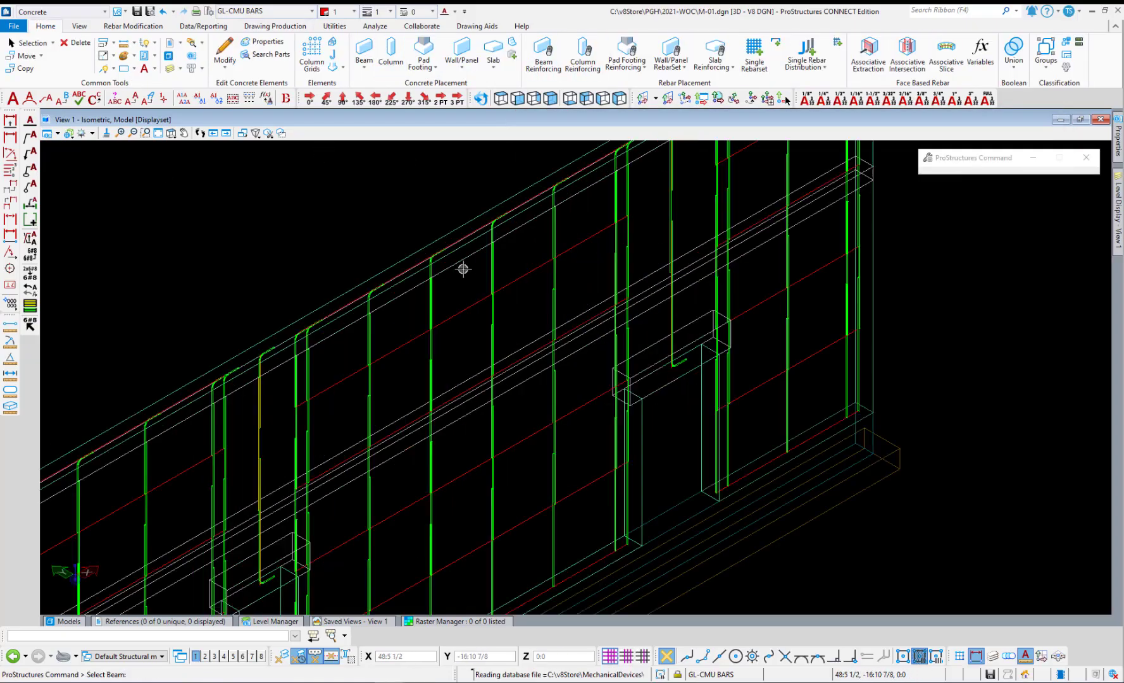
left_click(462, 264)
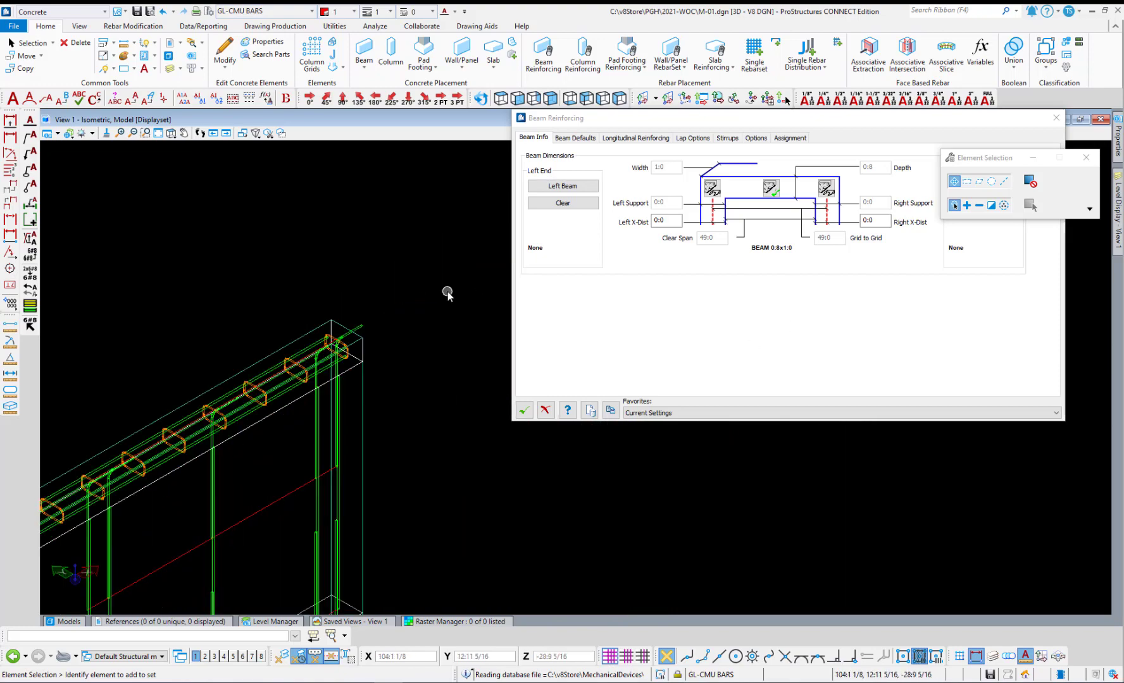
scroll(447, 292, "down", 3)
scroll(198, 436, "up", 2)
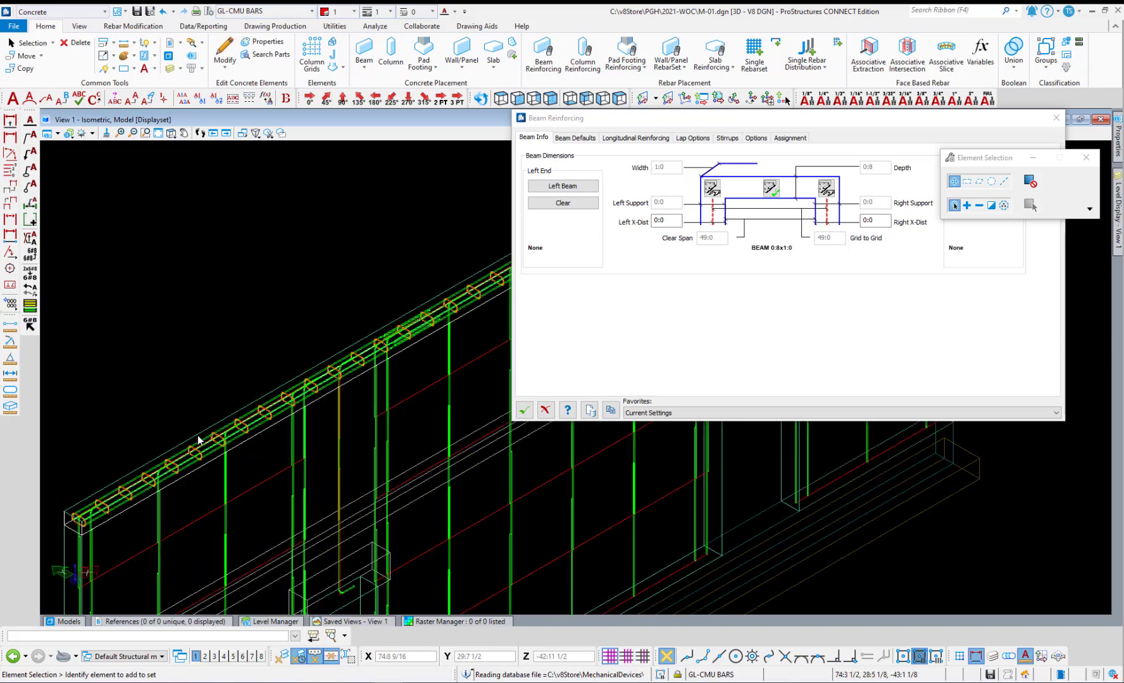
left_click(530, 414)
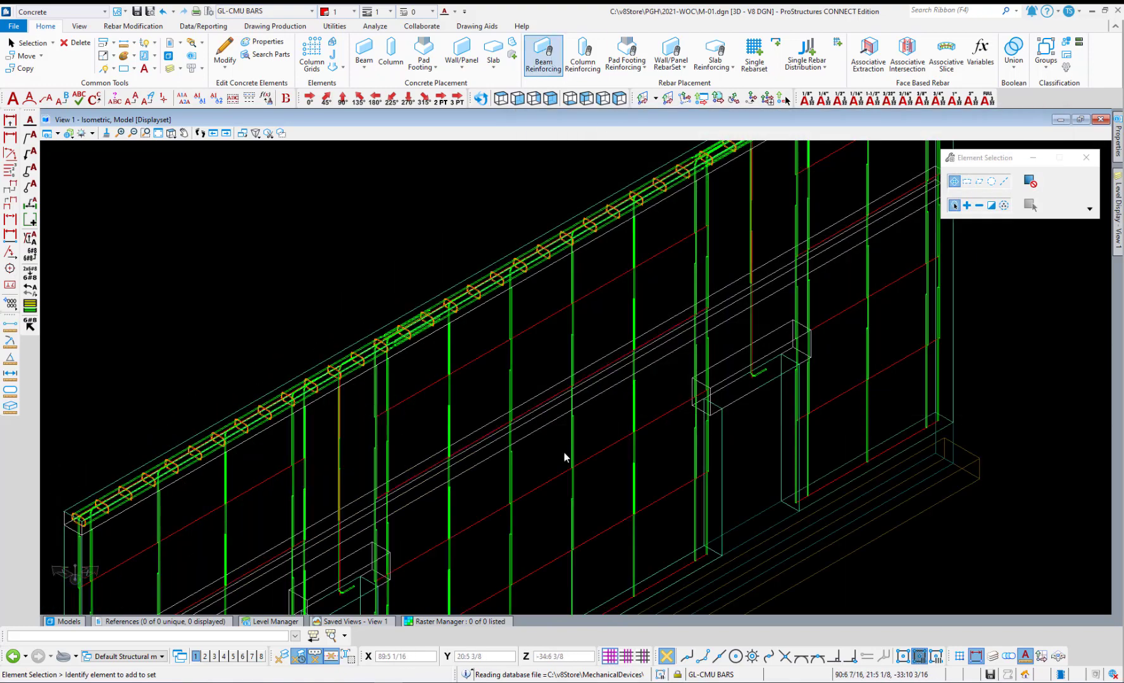
Apply Beam Reinforcing to the 0:8 deep bond beam at the wall's mid-height, dropping the bent corner bar from its longitudinal reinforcing.
left_click(611, 410)
left_click(591, 412)
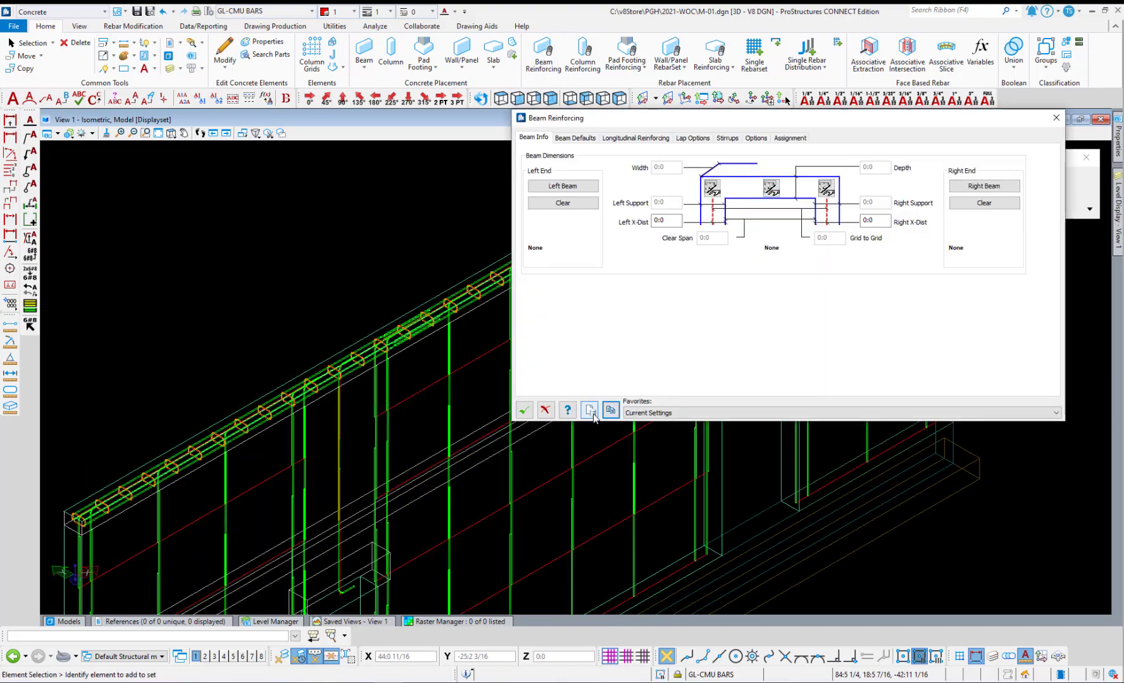
left_click(479, 473)
scroll(190, 516, "down", 4)
scroll(431, 402, "up", 6)
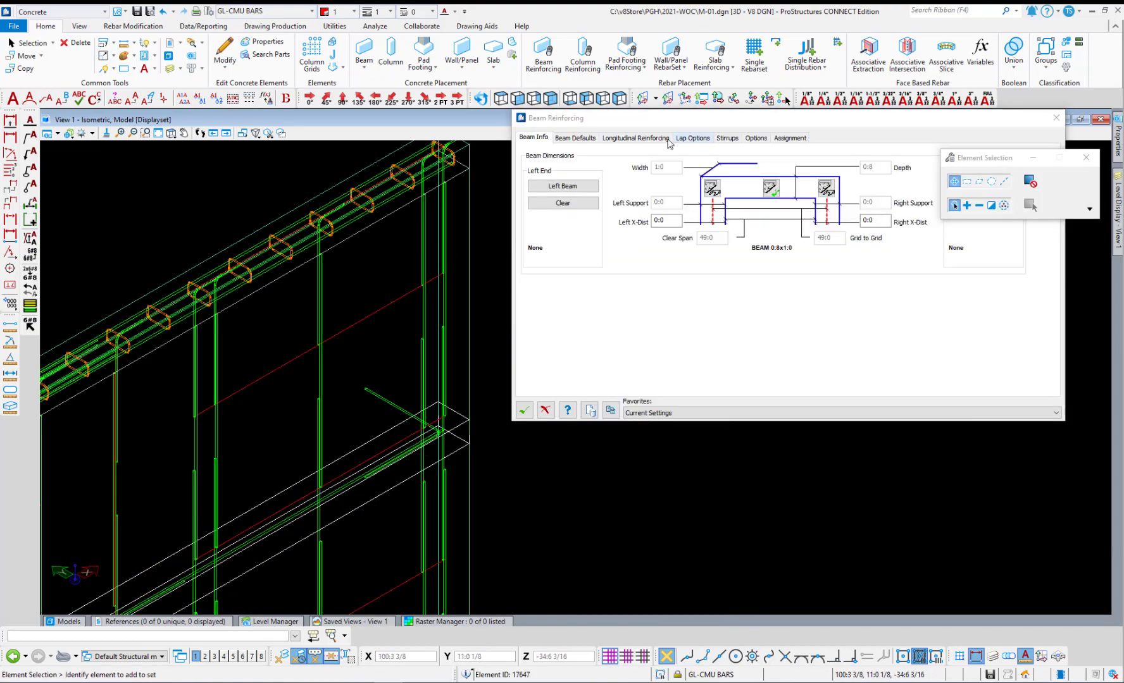
left_click(657, 139)
left_click(821, 331)
left_click(525, 411)
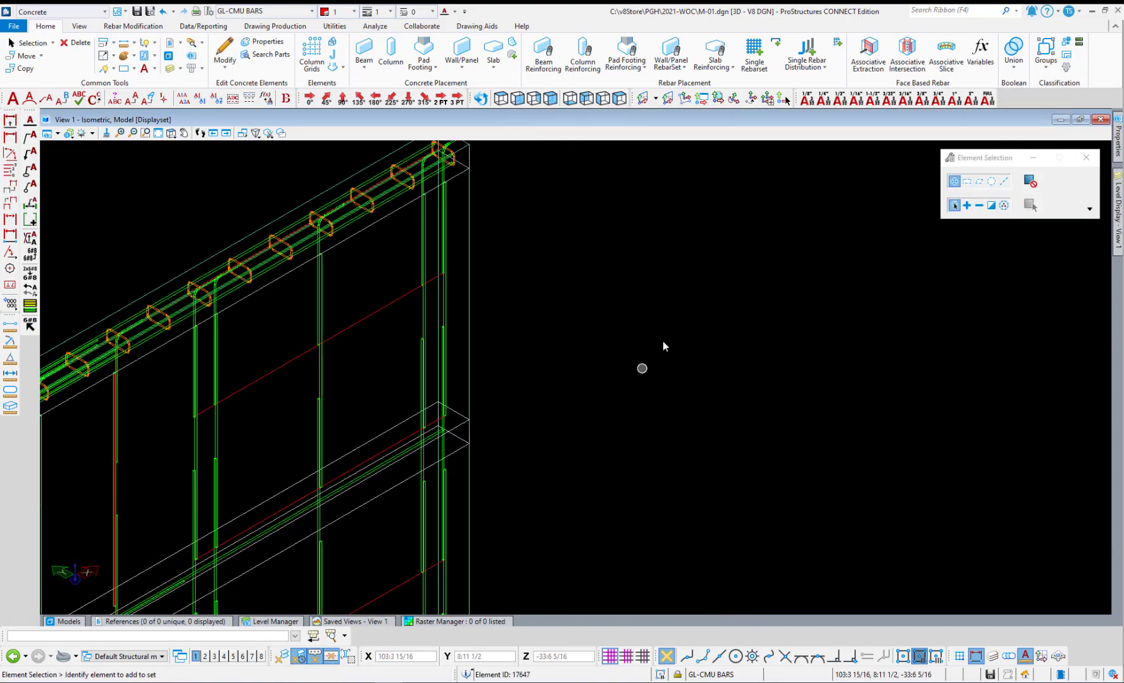
Load the Masonry template 8x16 CONT BB in Beam Reinforcing and apply it to the lintel over the second door opening.
scroll(663, 341, "up", 5)
left_click(590, 410)
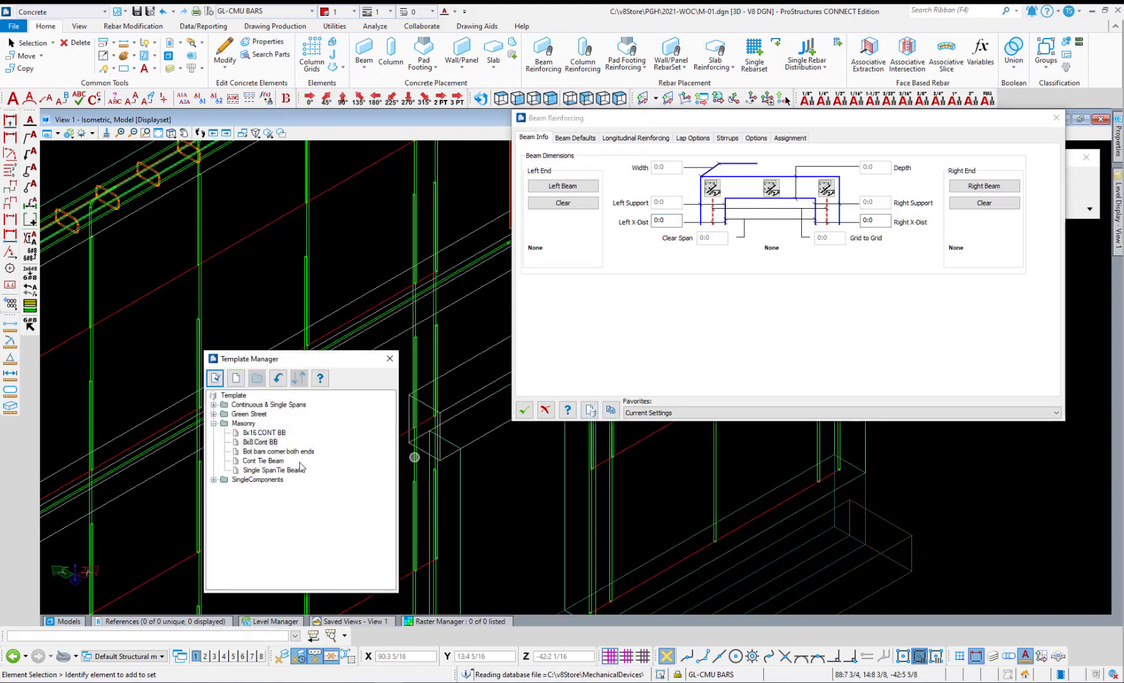
double_click(266, 434)
left_click(771, 188)
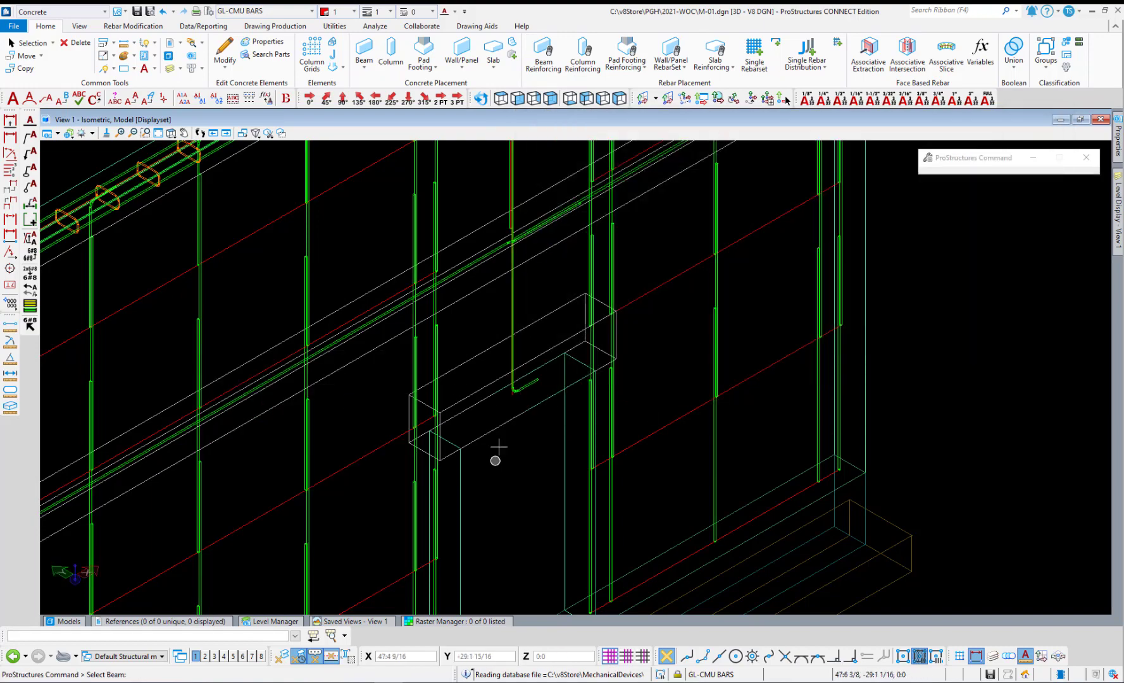
left_click(494, 435)
scroll(522, 527, "down", 2)
scroll(530, 501, "up", 2)
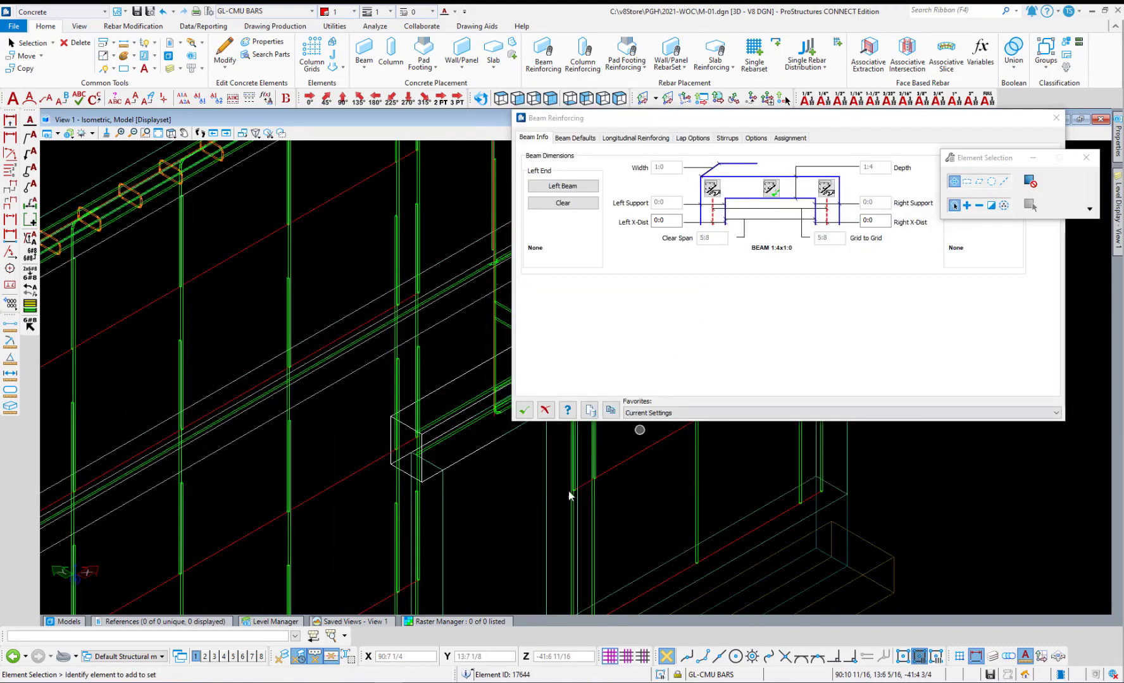
Apply Beam Reinforcing with the copied settings to the lintel over the first door opening and check its longitudinal bars.
scroll(568, 491, "down", 4)
left_click(611, 410)
scroll(266, 591, "up", 2)
middle_click_drag(266, 591, 320, 573)
left_click(362, 534)
left_click(652, 139)
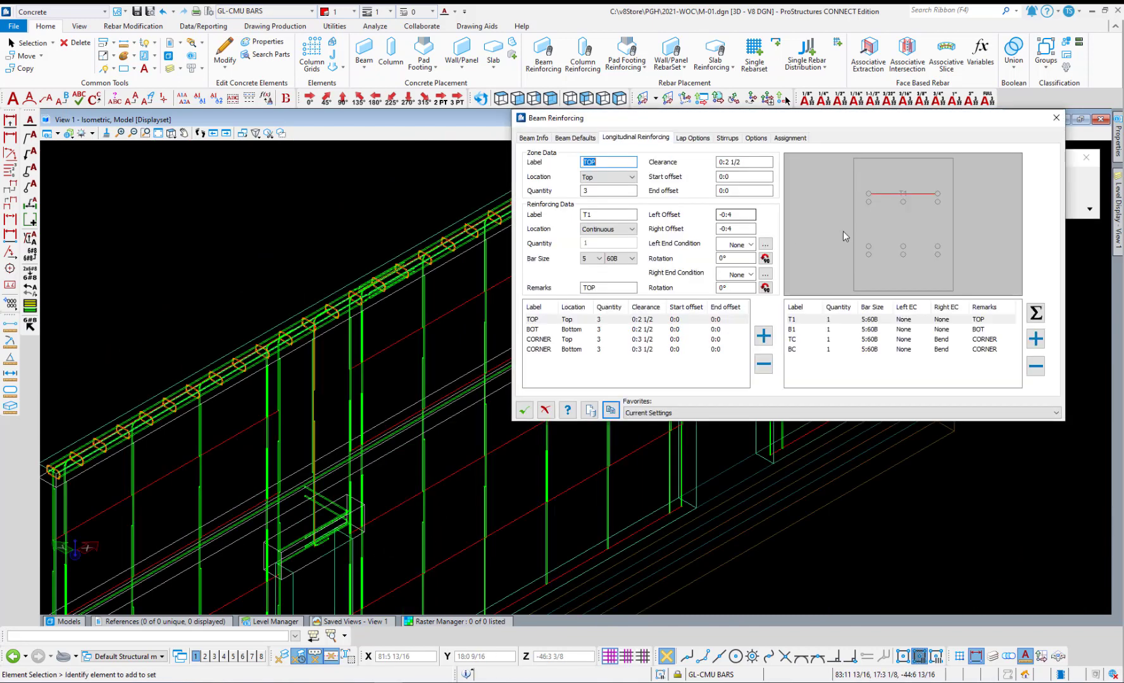
left_click(548, 414)
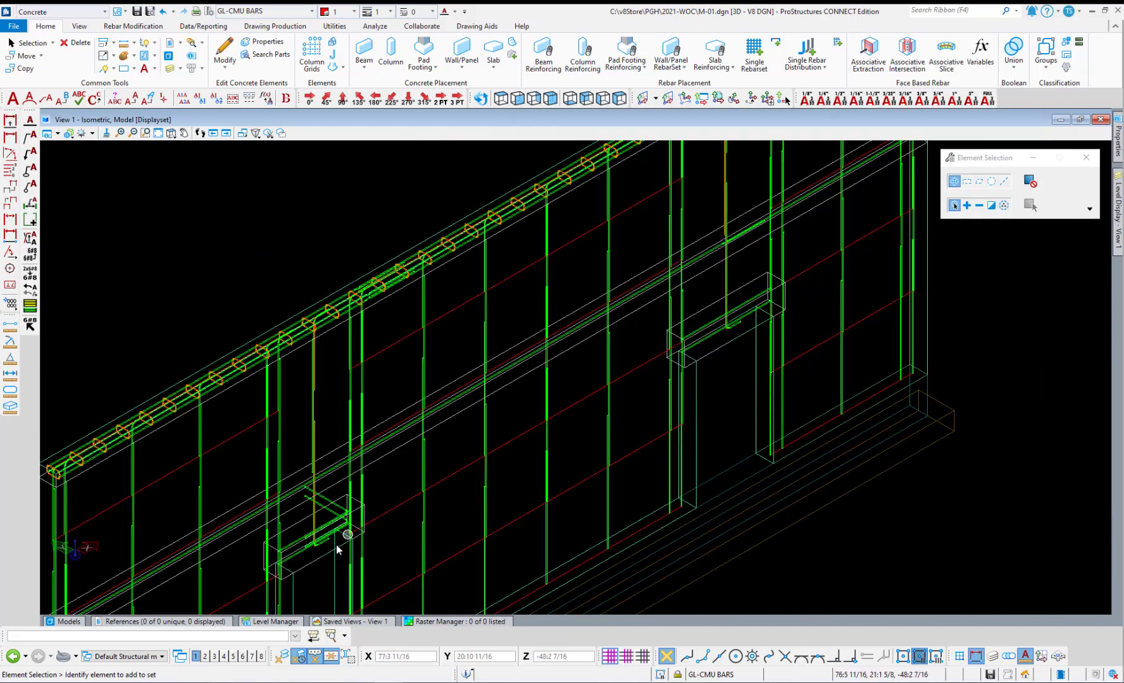
Reopen the first door lintel's beam reinforcing and remove its bent corner bars from the longitudinal reinforcing.
scroll(334, 537, "up", 2)
double_click(321, 473)
left_click(639, 139)
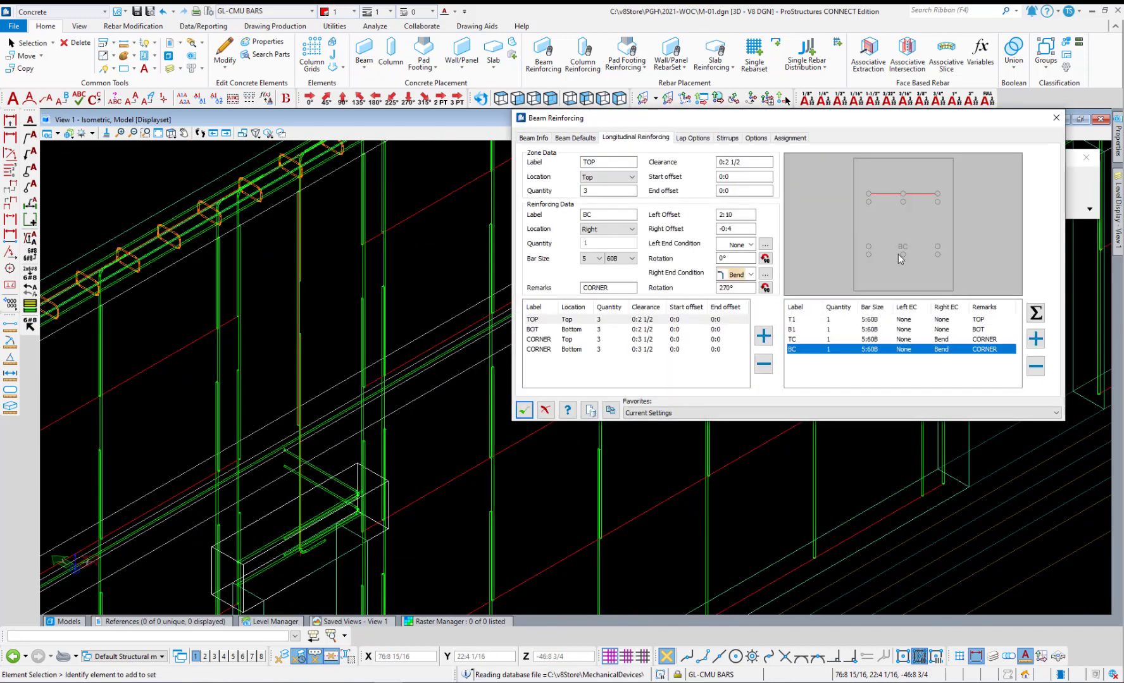
left_click(547, 412)
scroll(552, 432, "down", 4)
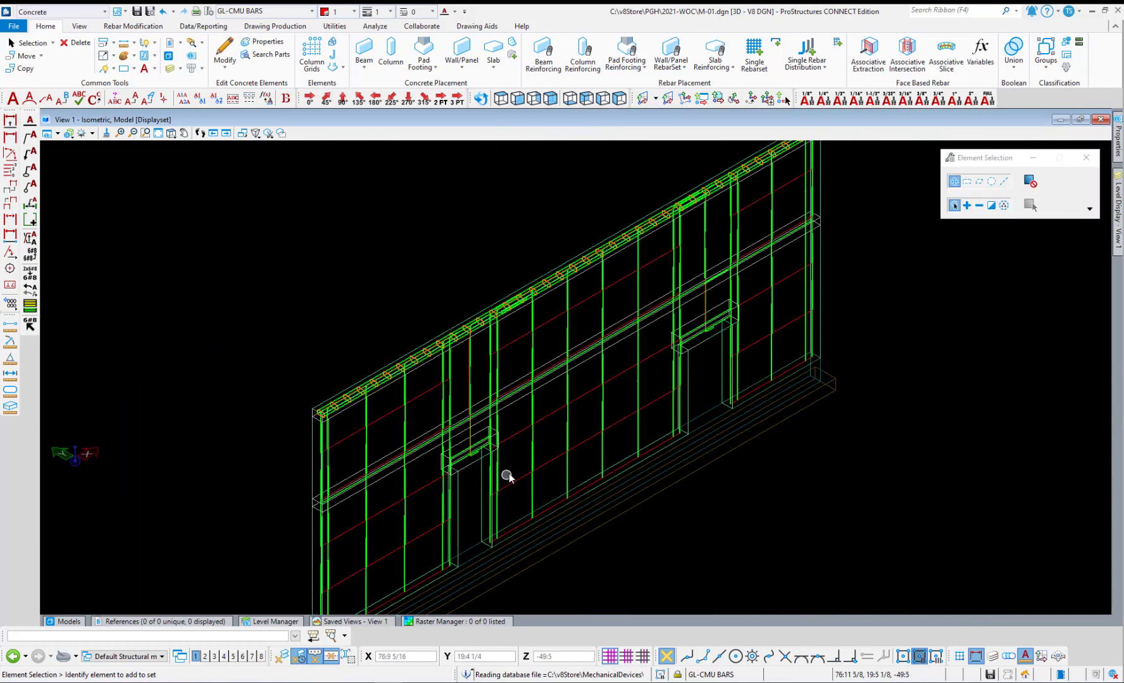
Select the whole wall in top view and run numerical concrete Positioning on all parts with bar marks assigned.
scroll(507, 474, "down", 2)
left_click(500, 98)
left_click(275, 26)
mouse_move(825, 291)
left_mouse_down()
mouse_move(459, 435)
mouse_move(279, 446)
left_mouse_up()
left_click(294, 54)
left_click(466, 484)
left_click(468, 498)
left_click(468, 498)
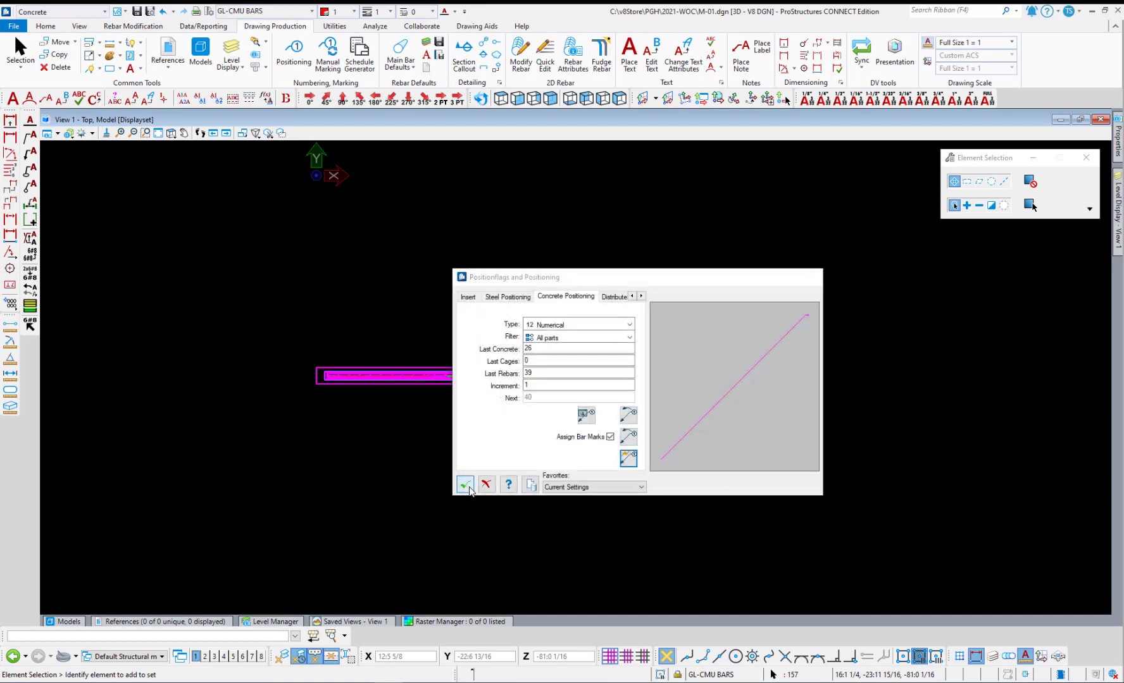
Place a section callout along the wall with the aSa_Concrete_Sect_Imp seed and create and open the drawing model Section.
left_click(464, 56)
left_click(751, 375)
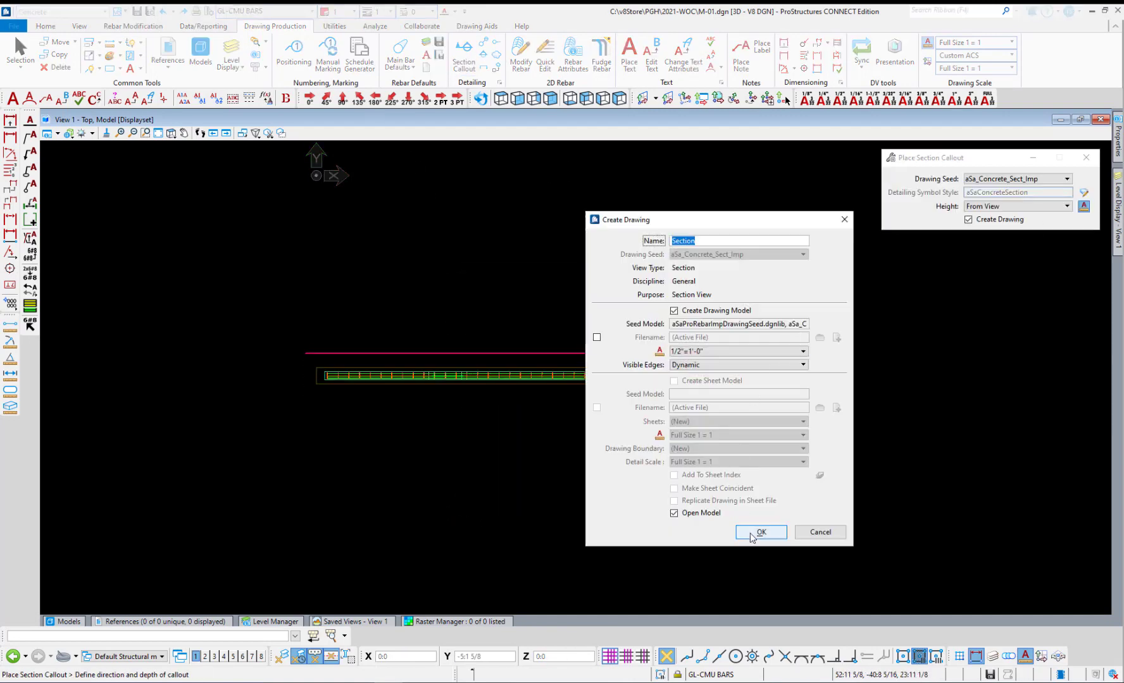
key("Return")
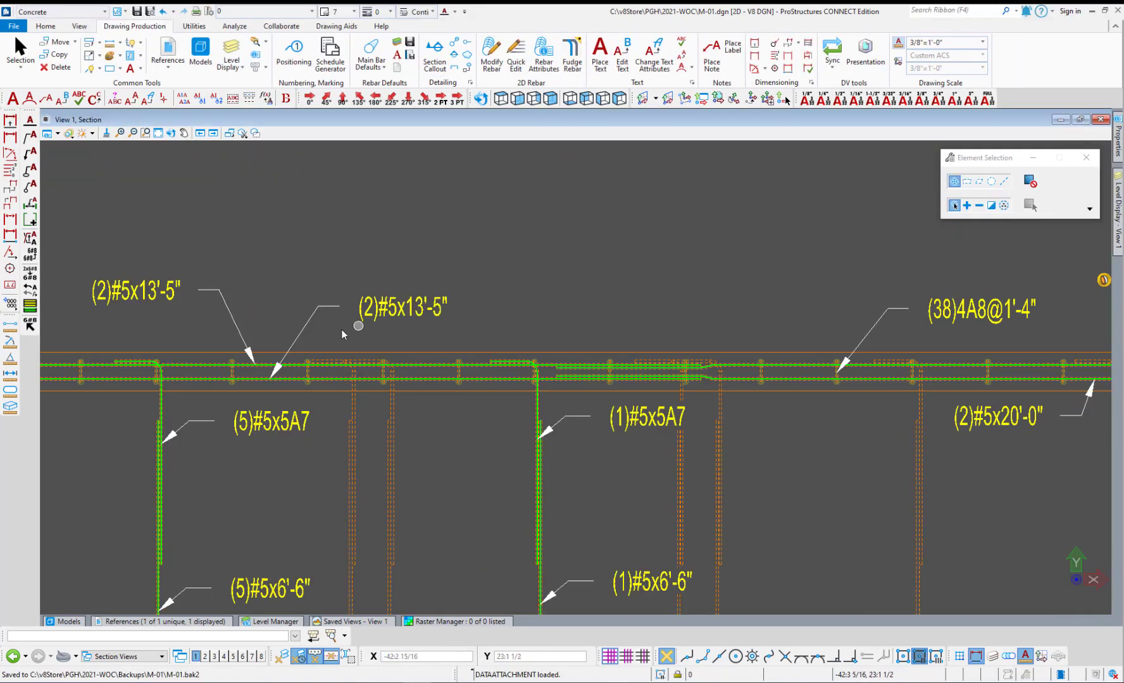
Shift the second (2)#5x13'-5" callout and its leader along the top bond beam, away from the first callout.
left_click_drag(366, 310, 389, 309)
left_click_drag(312, 330, 464, 330)
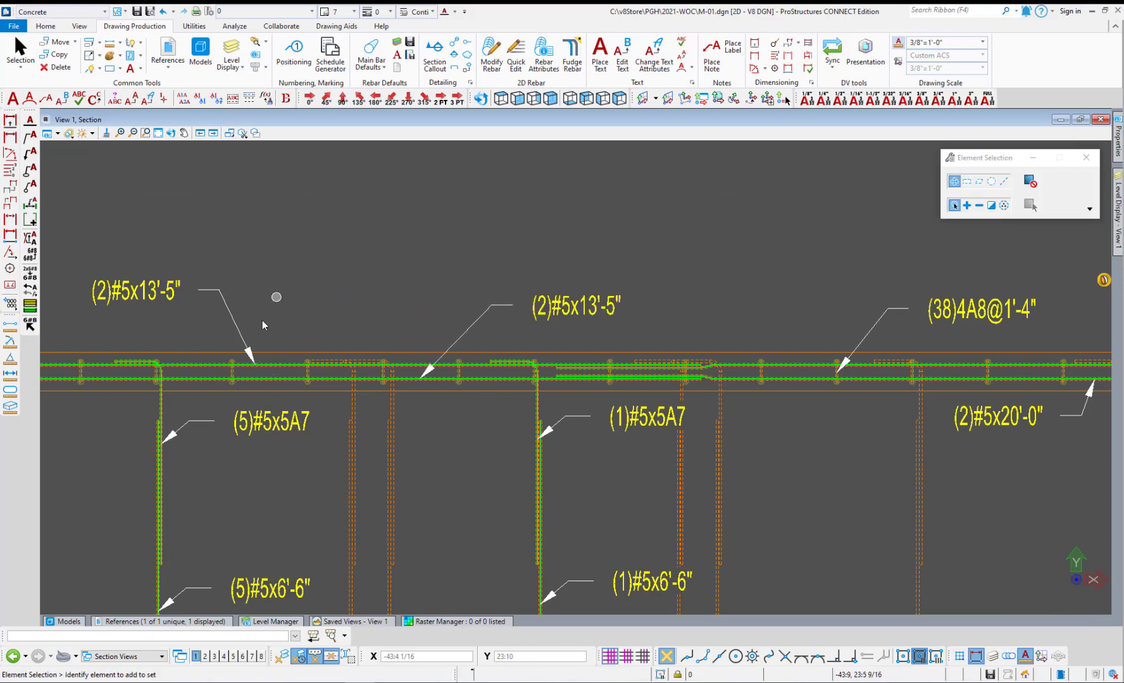
Examine the bar callouts across the section drawing, including the bond beams, door lintels and vertical bars.
middle_click_drag(987, 284, 280, 247)
scroll(562, 243, "down", 5)
middle_click_drag(680, 425, 687, 341)
middle_click_drag(195, 497, 336, 466)
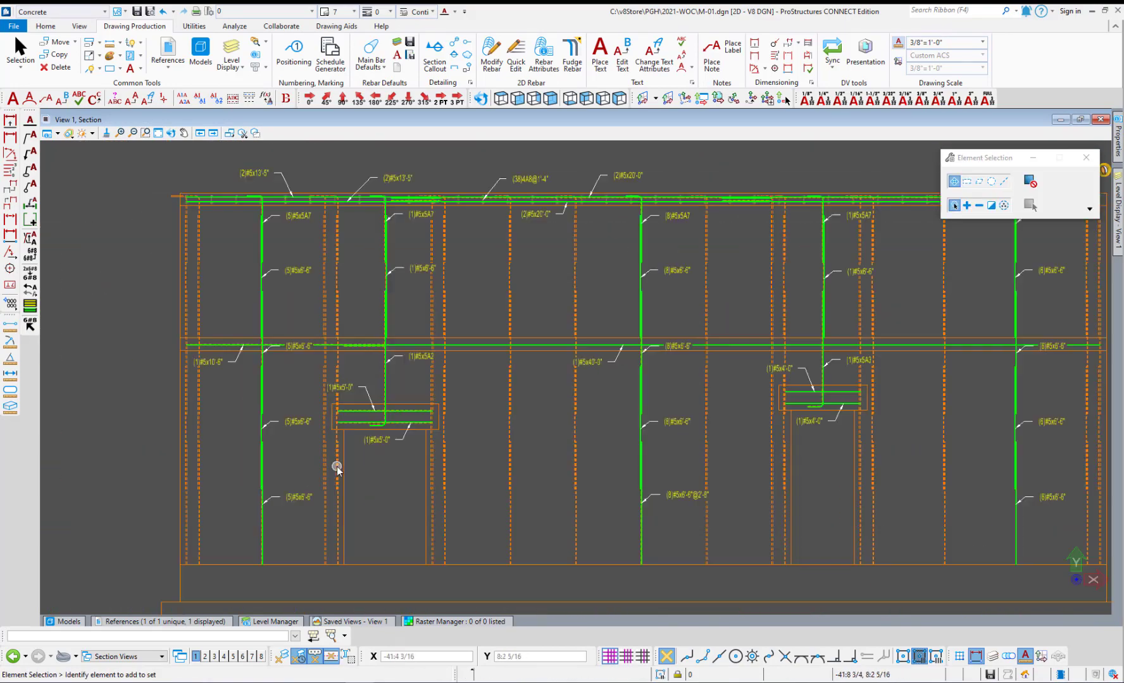
scroll(369, 329, "up", 5)
scroll(260, 428, "down", 4)
scroll(558, 453, "up", 5)
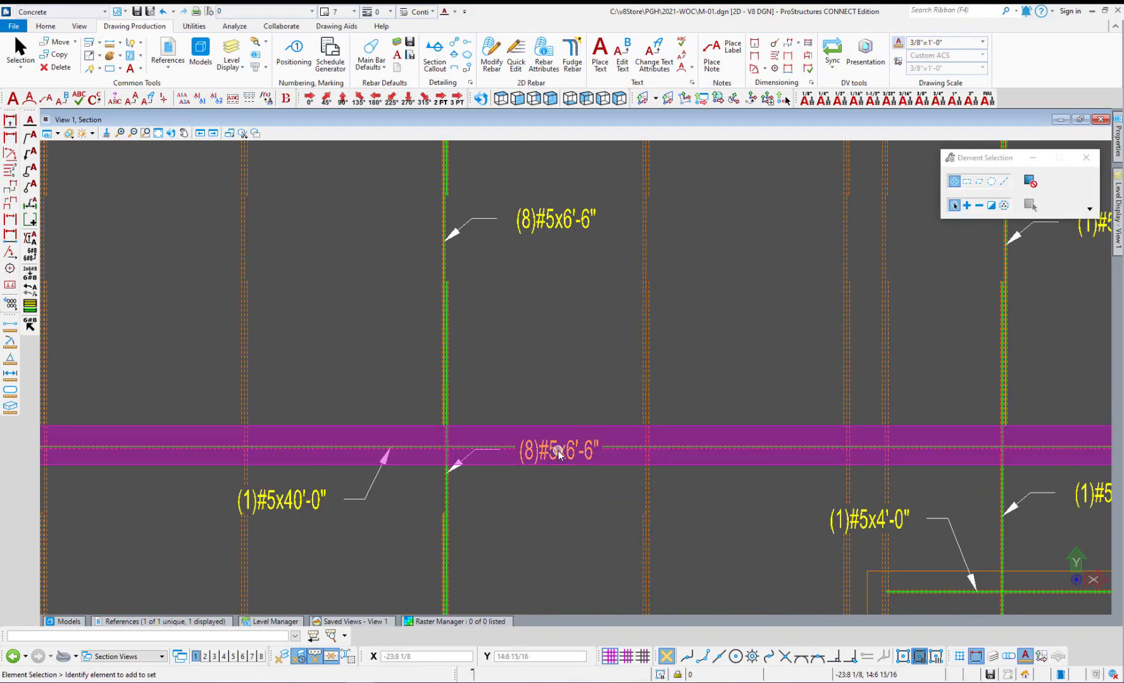
scroll(562, 514, "down", 5)
scroll(514, 393, "up", 5)
scroll(681, 398, "down", 5)
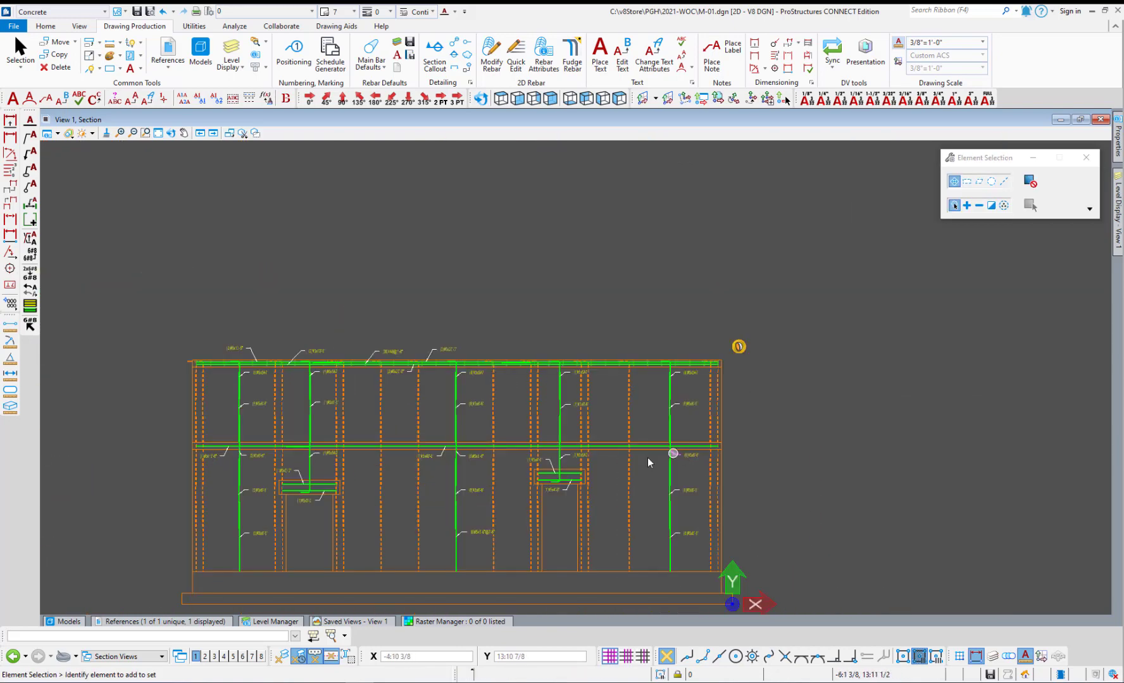
scroll(647, 457, "up", 5)
scroll(519, 385, "up", 2)
Add a linear dimension to the lap between the (8)#5x6'-6" vertical bars in the lower part of the wall.
left_click(48, 28)
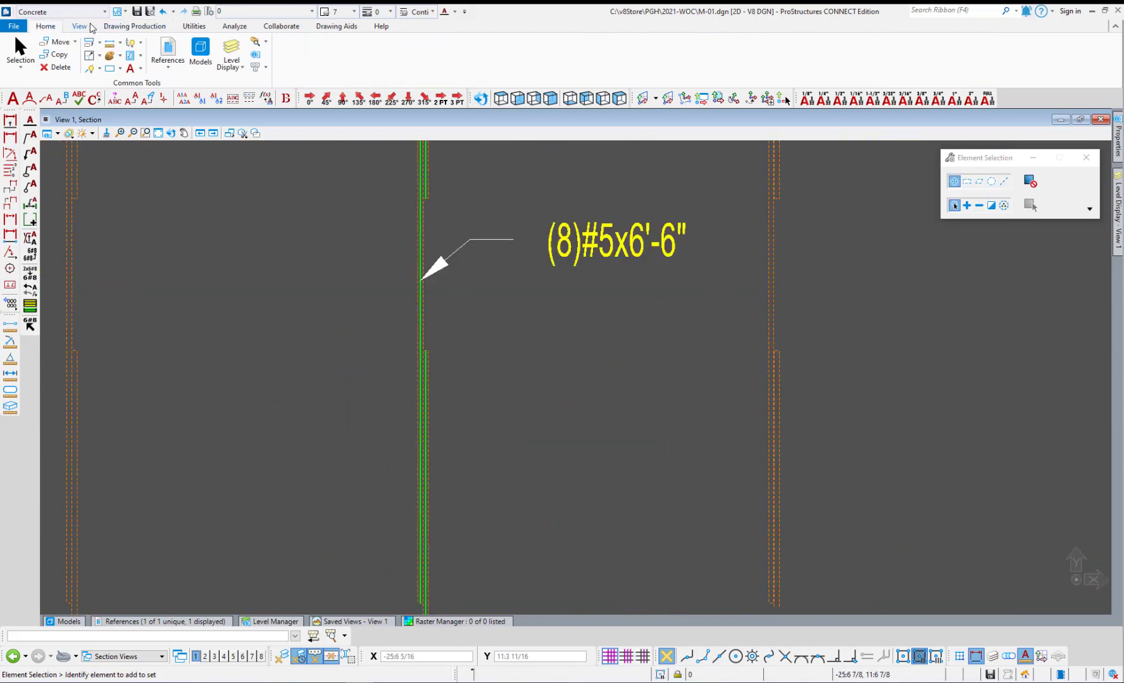
left_click(10, 137)
scroll(447, 258, "up", 2)
scroll(454, 271, "down", 3)
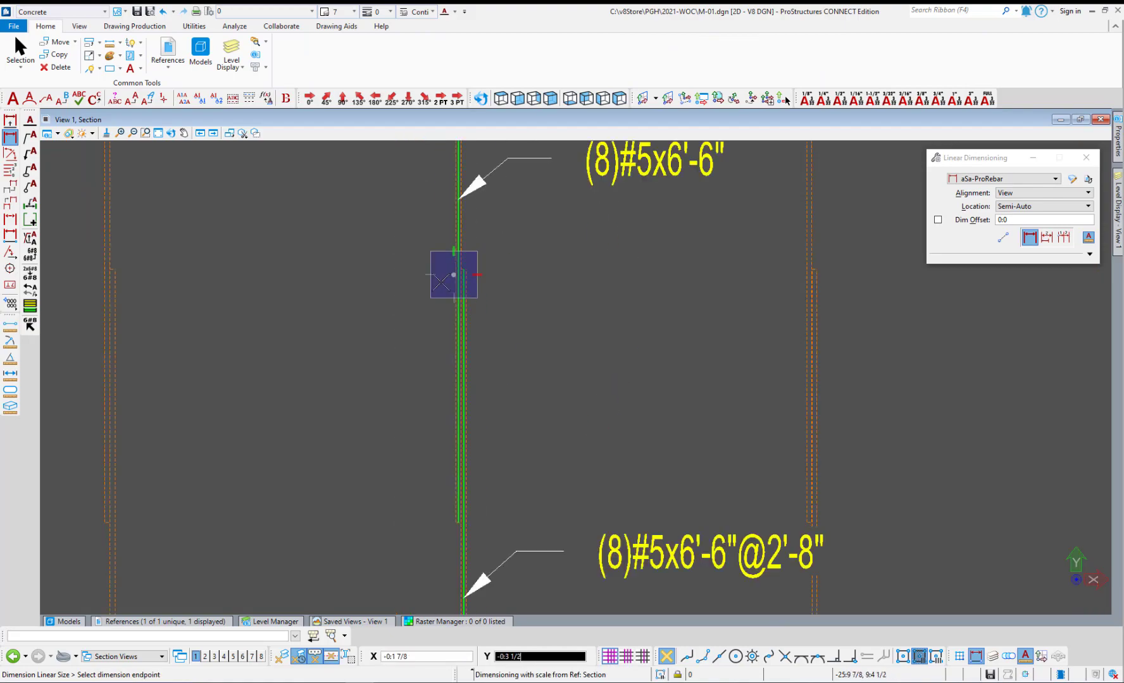
scroll(499, 290, "up", 5)
scroll(499, 289, "down", 8)
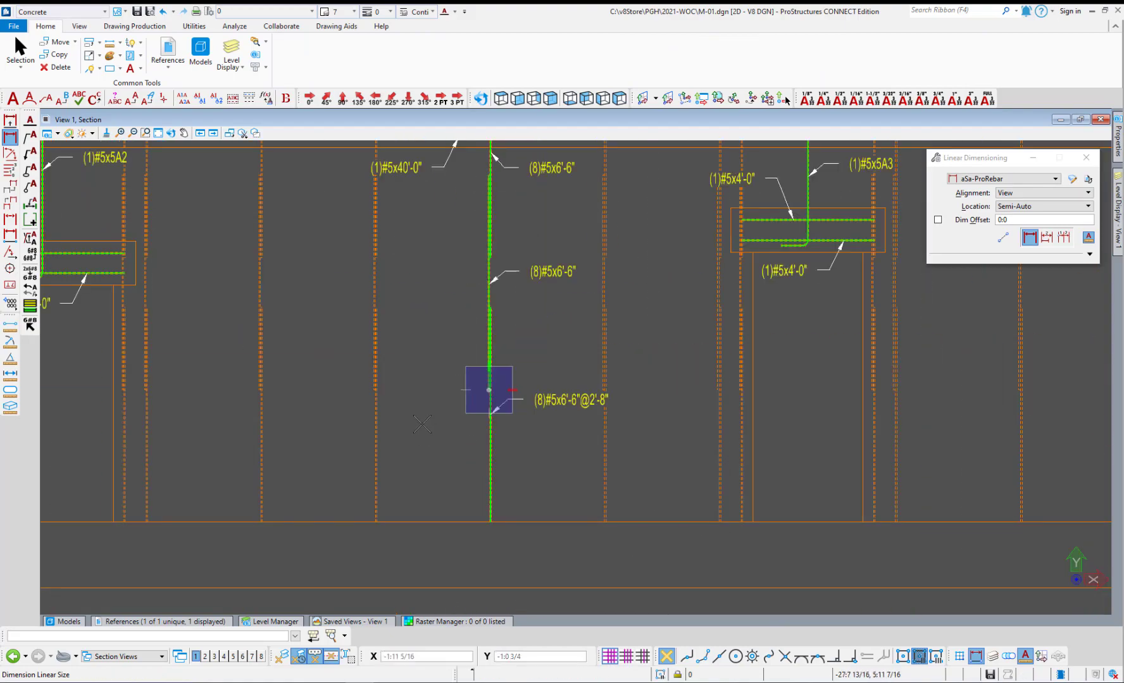
Add a linear dimension above the top bond beam for the lap of its horizontal bars near the second opening.
scroll(491, 333, "up", 2)
scroll(635, 211, "up", 6)
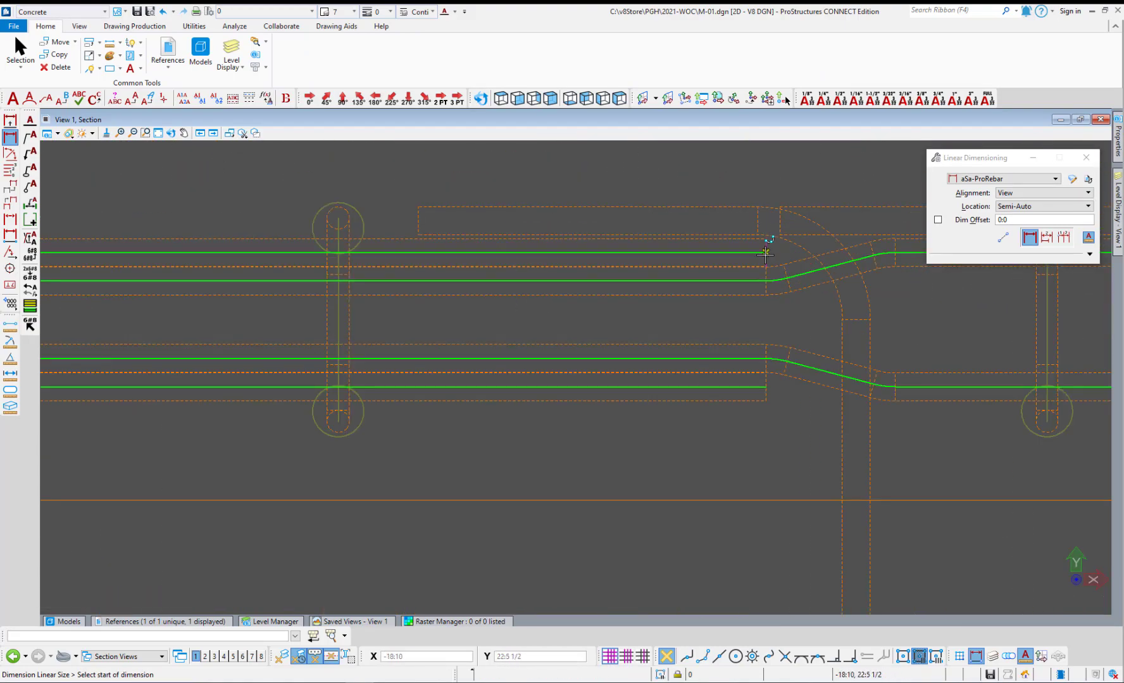
left_click(767, 250)
scroll(765, 269, "down", 2)
scroll(331, 276, "up", 3)
left_click(281, 295)
scroll(304, 324, "down", 3)
right_click(389, 229)
scroll(390, 226, "down", 3)
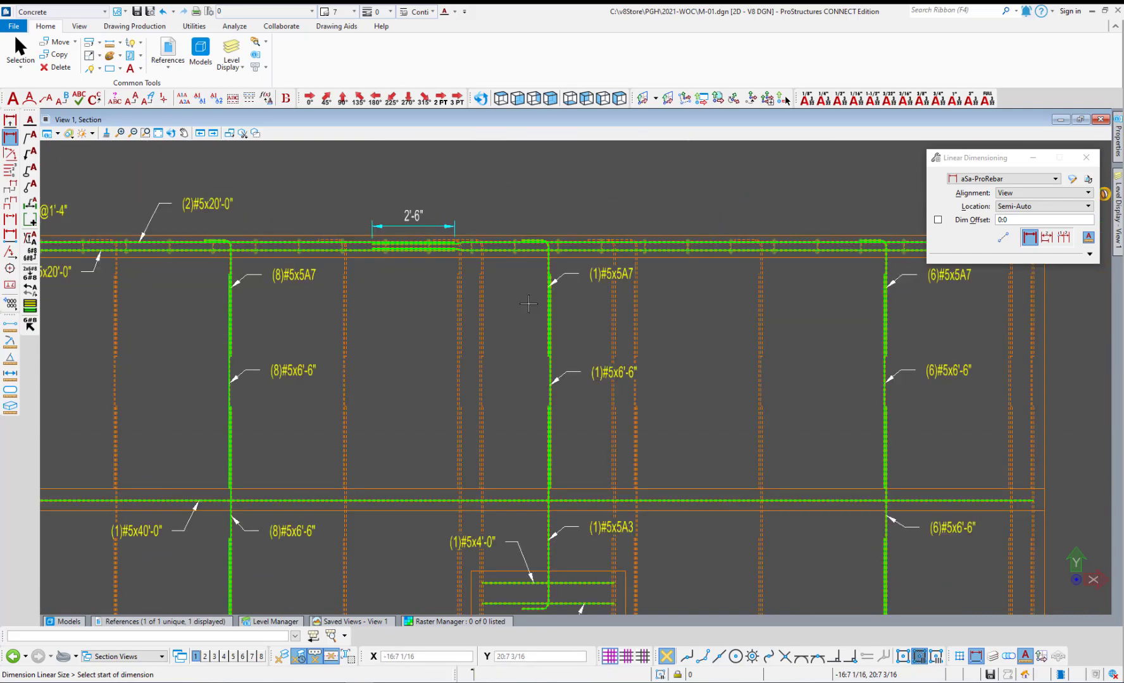
scroll(585, 293, "down", 1)
middle_click_drag(661, 287, 745, 283)
Open the sheet M-01-3 and attach the Section drawing model to it as a reference.
left_click(67, 622)
double_click(117, 446)
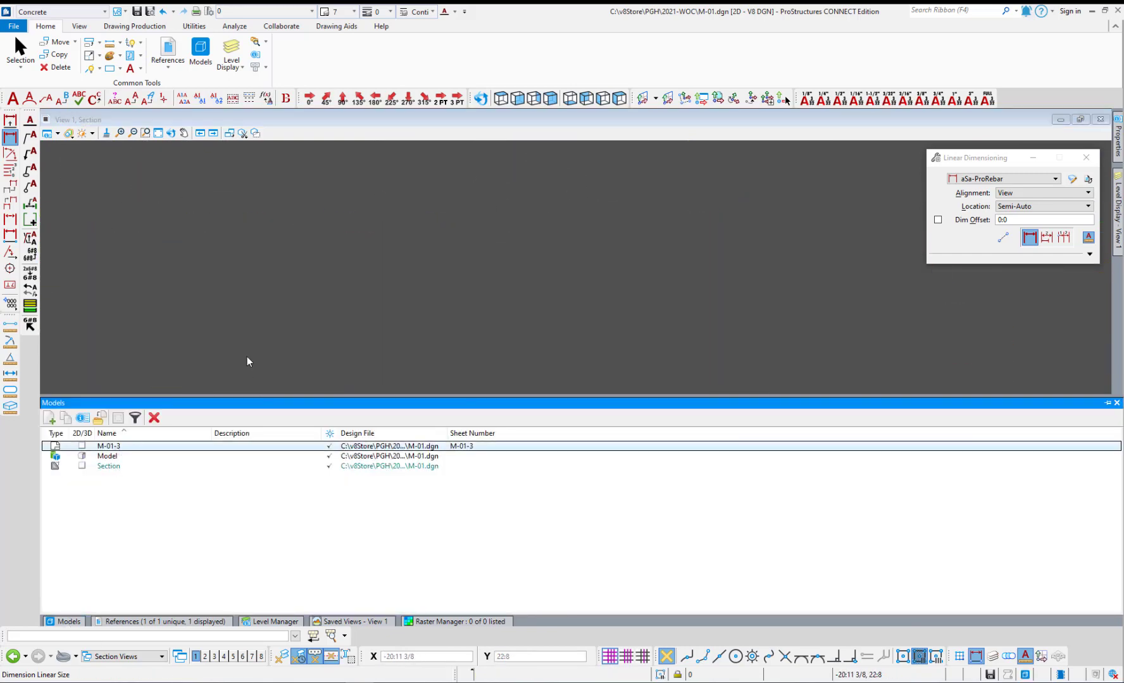
left_click(68, 622)
left_click_drag(121, 466, 243, 342)
left_click(1031, 331)
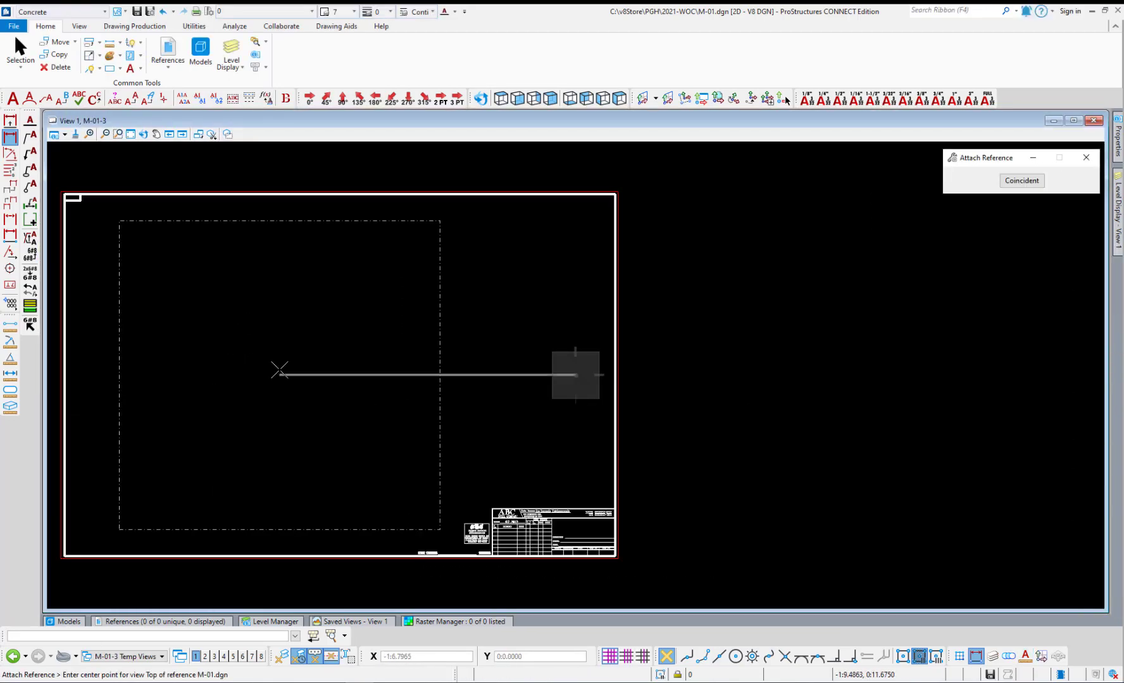
left_click(279, 372)
Move the attached Section reference with its boundary up into the upper part of the sheet border.
right_click(313, 422)
left_click(360, 217)
left_click(338, 408)
left_click(315, 261)
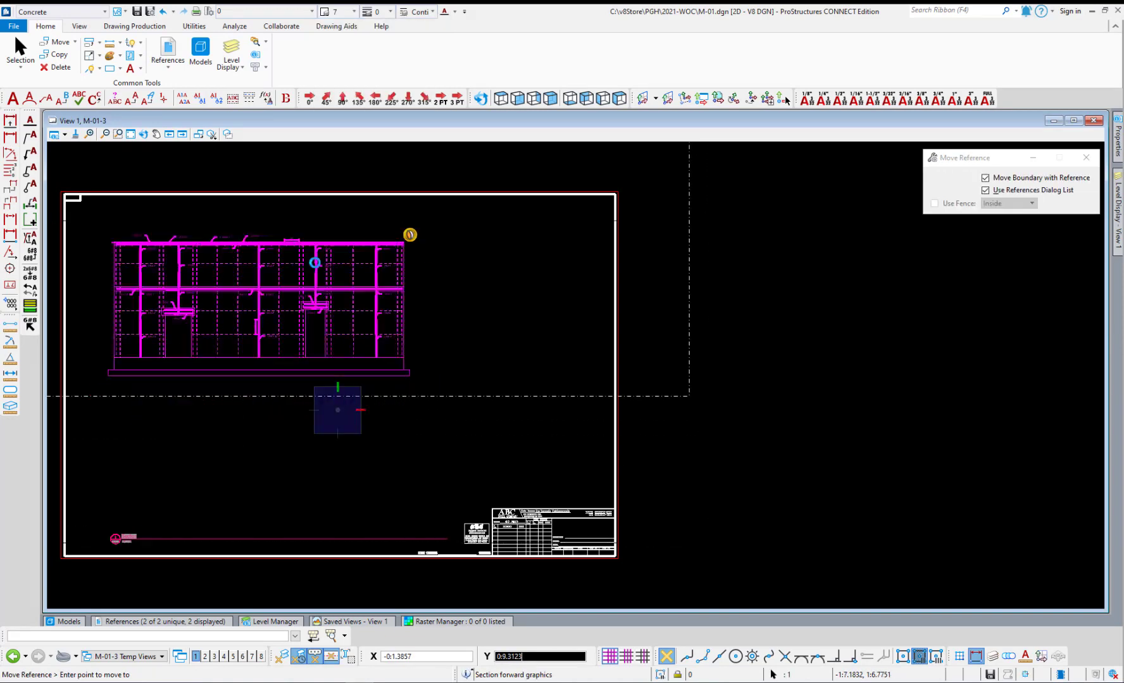
scroll(468, 397, "down", 5)
scroll(462, 372, "up", 5)
Expand the Section reference in the level display and select the model nested under it.
mouse_move(1119, 216)
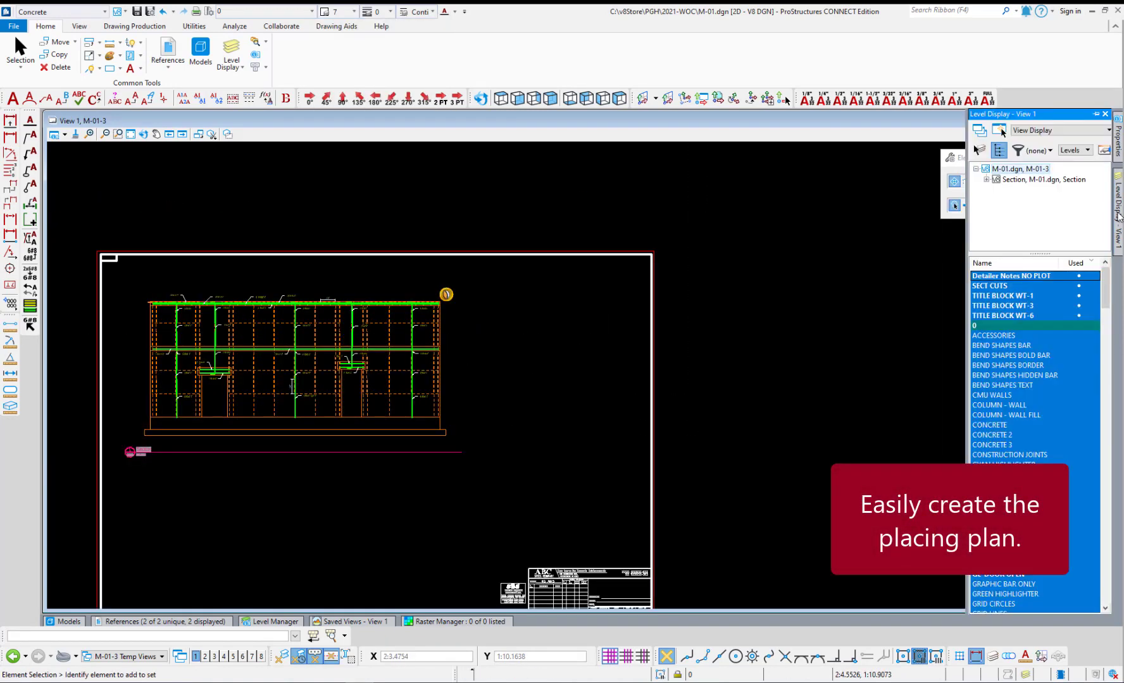
left_click(986, 180)
left_click(1053, 191)
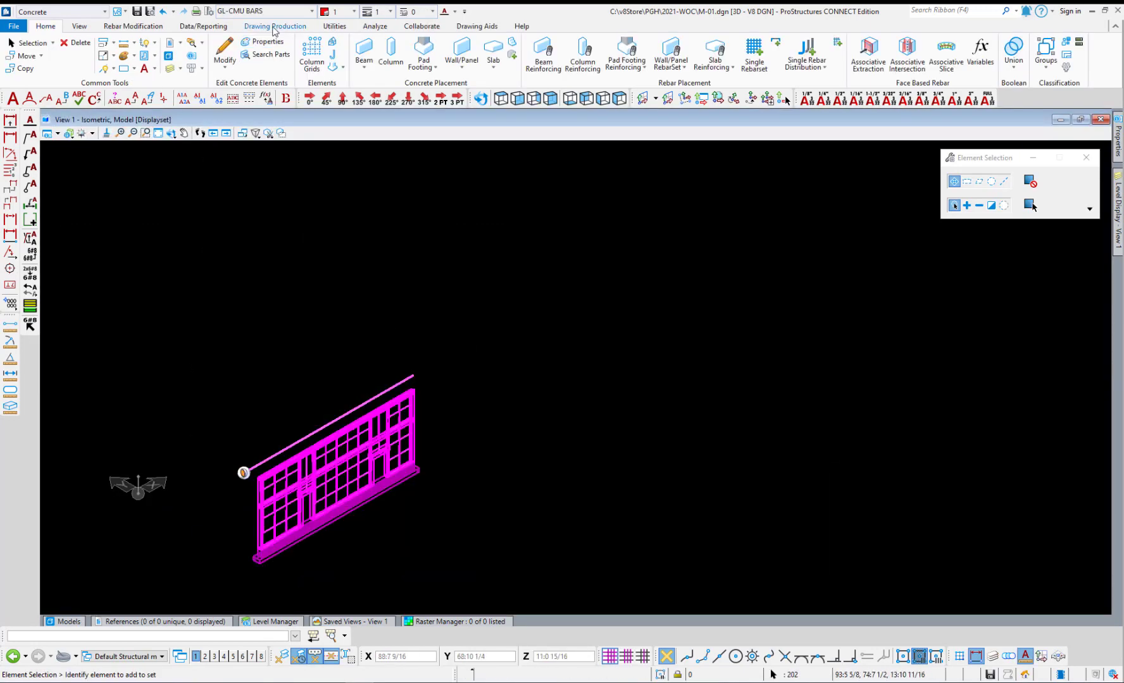
Generate the rebar schedule from the selected wall model and limit the bend schedule to the bent bars.
left_click(275, 26)
left_click(359, 55)
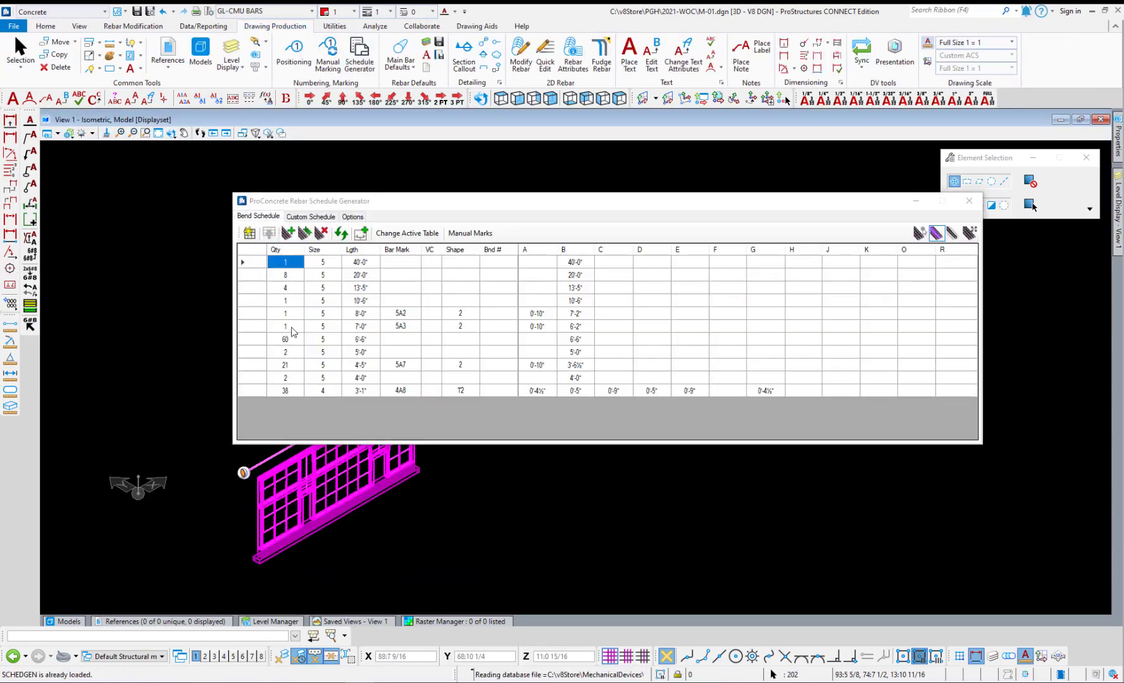
left_click(311, 217)
left_click(352, 217)
left_click(258, 217)
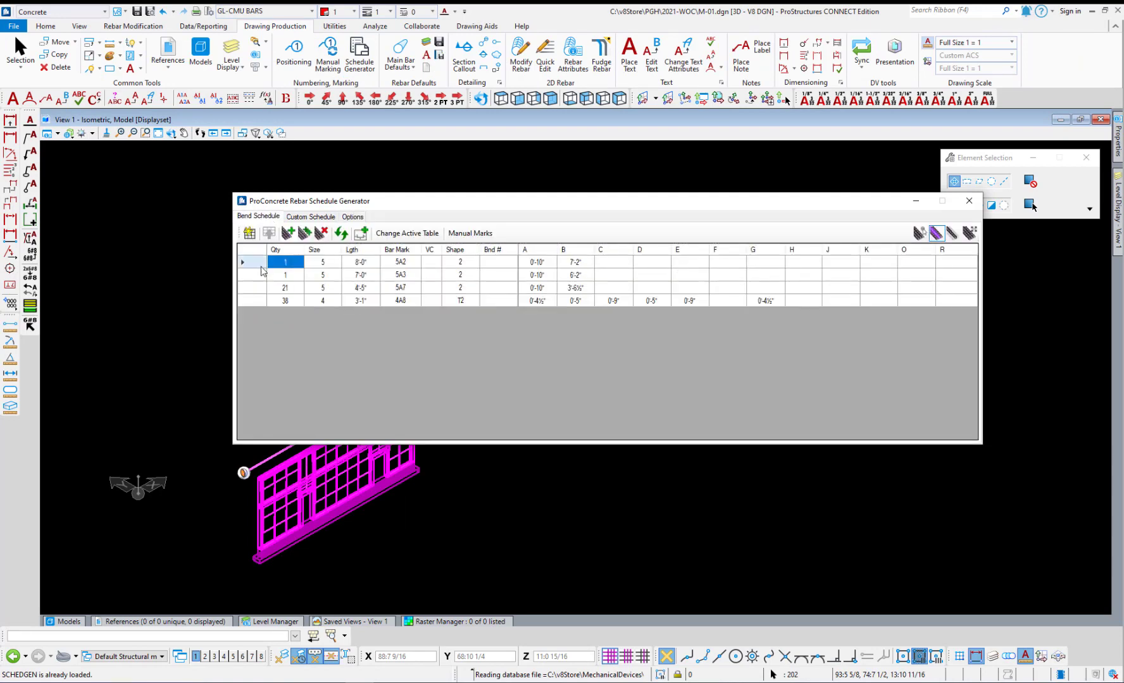
Return to the sheet M-01-3 and place the bend schedule table below the wall section.
left_click(68, 622)
double_click(119, 447)
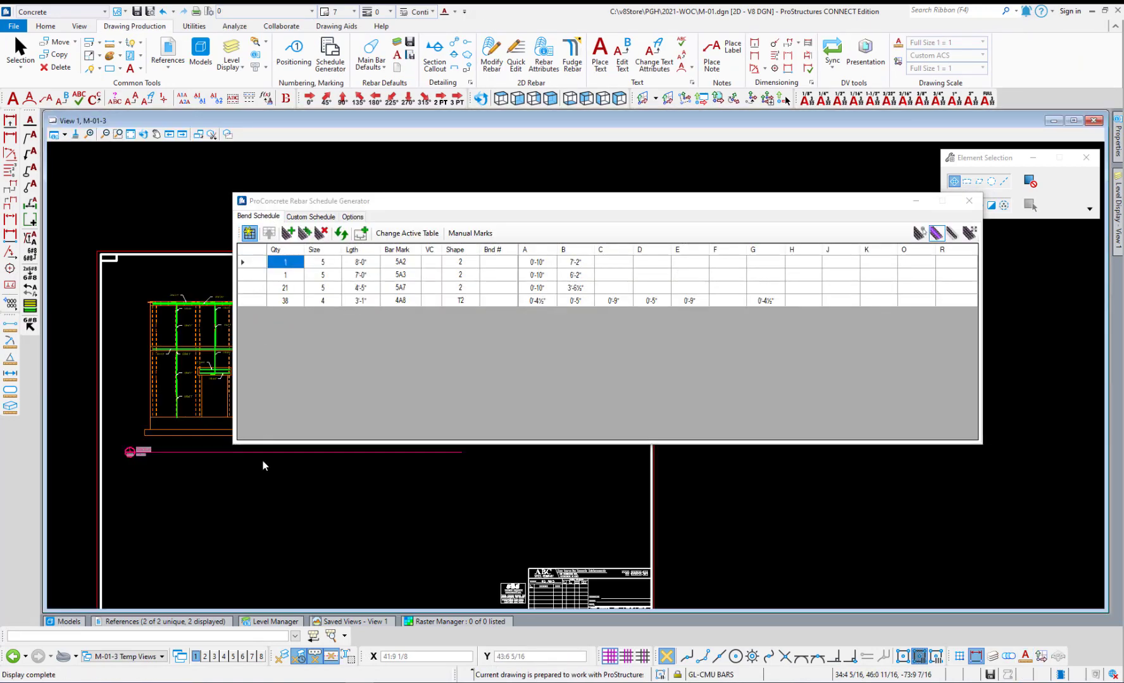
left_click(324, 497)
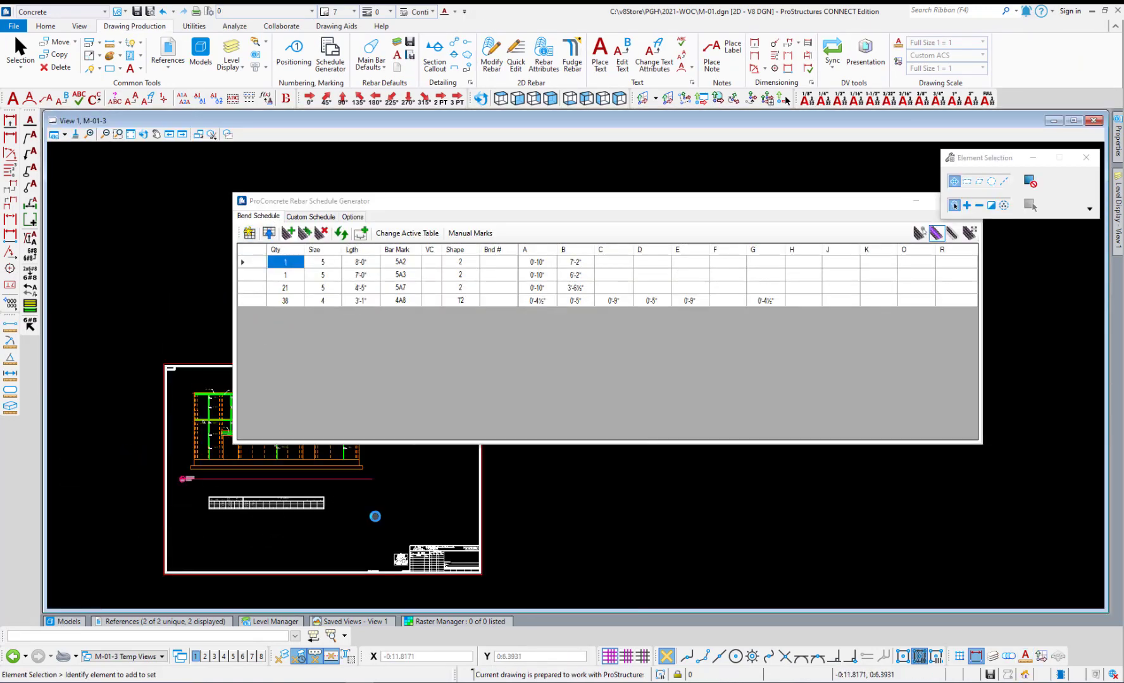
Place the bending diagrams for shapes 2 and T2 directly under the schedule table and close the schedule generator.
left_click(360, 234)
scroll(299, 528, "up", 5)
left_click(375, 470)
scroll(316, 476, "up", 3)
scroll(383, 537, "down", 1)
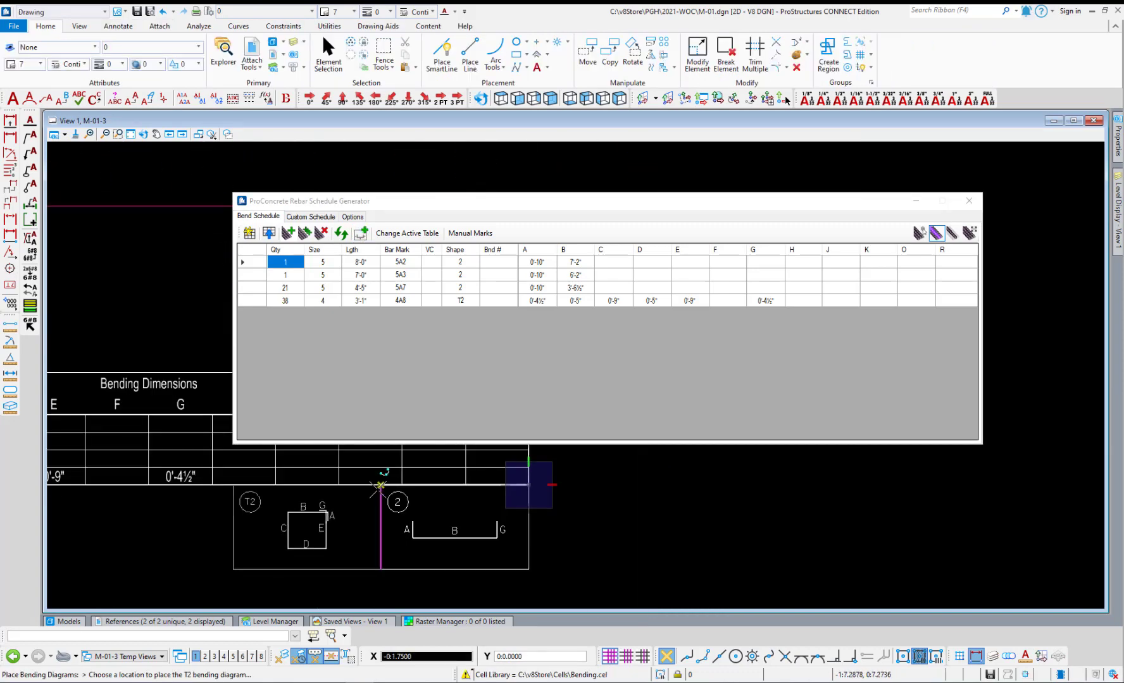
left_click(385, 488)
scroll(446, 518, "down", 2)
scroll(219, 554, "up", 1)
left_click_drag(854, 203, 776, 215)
left_click(893, 213)
scroll(433, 536, "down", 2)
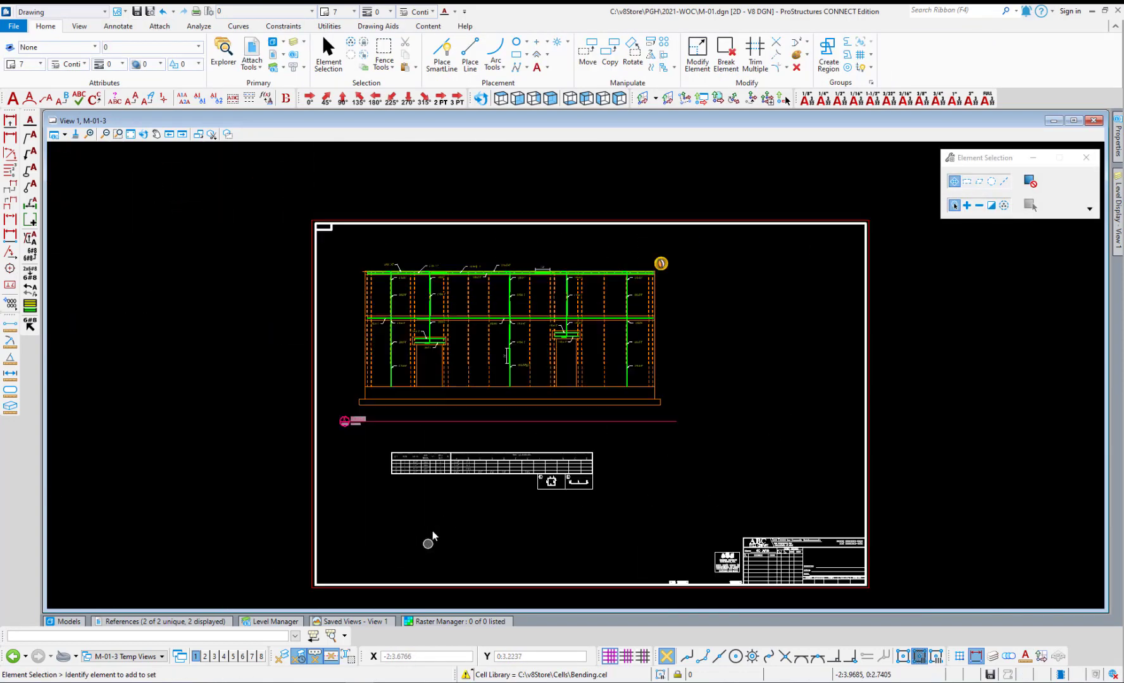